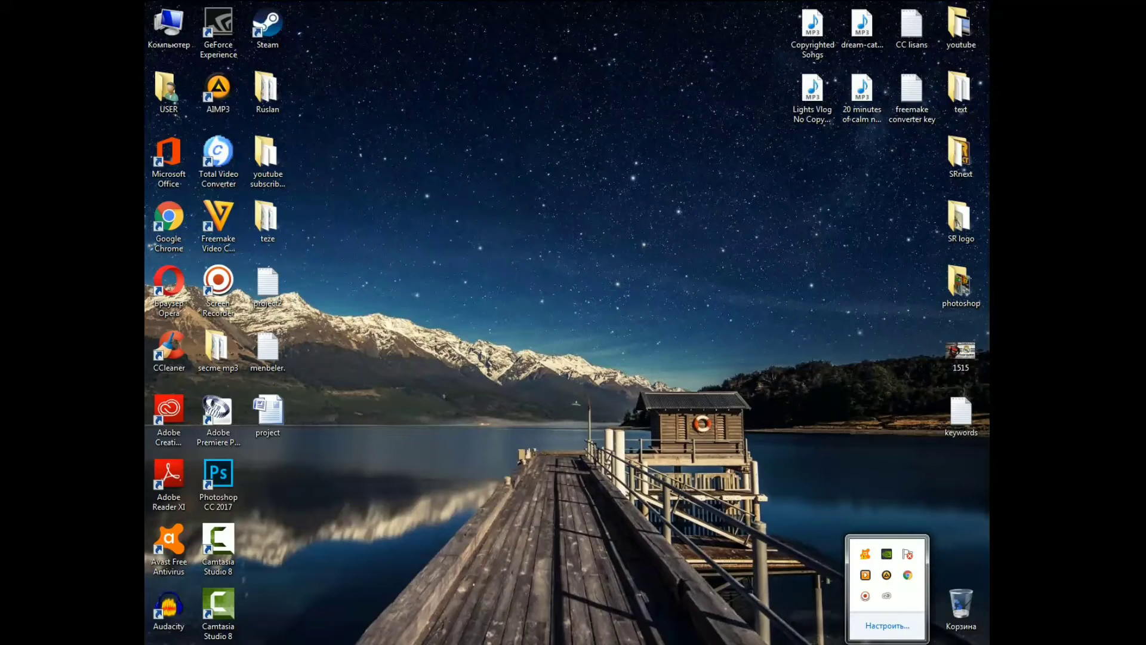
# - Finish the greeting 'Salam Dostlar' and set it to font size 20
pyautogui.press('Escape')
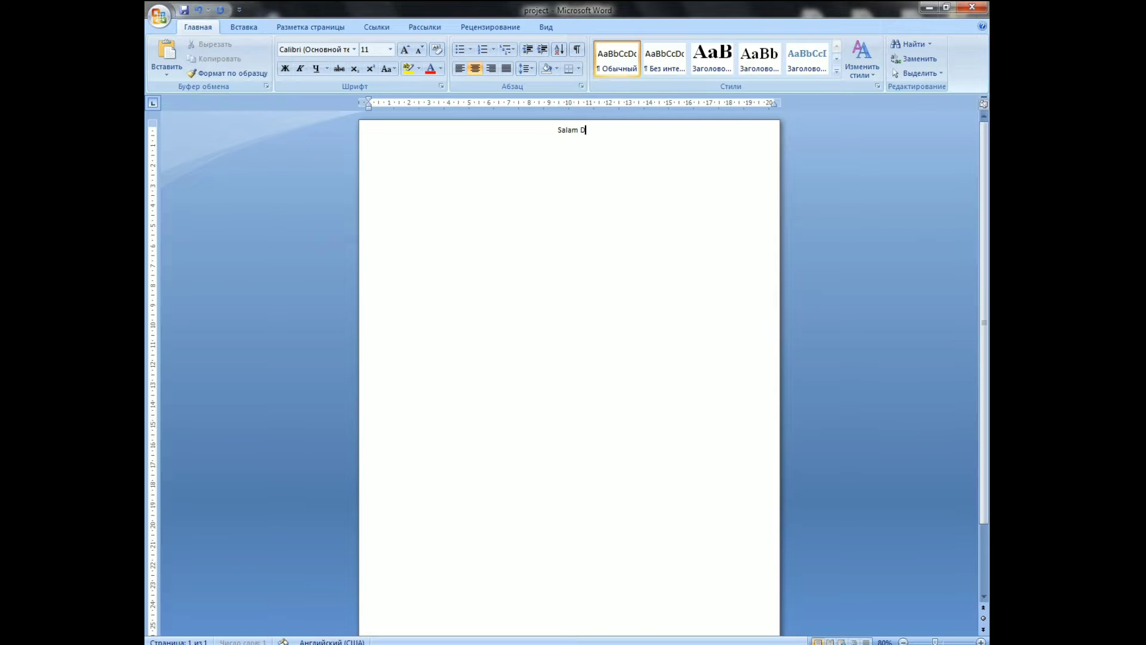
pyautogui.write('ostlar')
pyautogui.hotkey('ctrl', 'a')
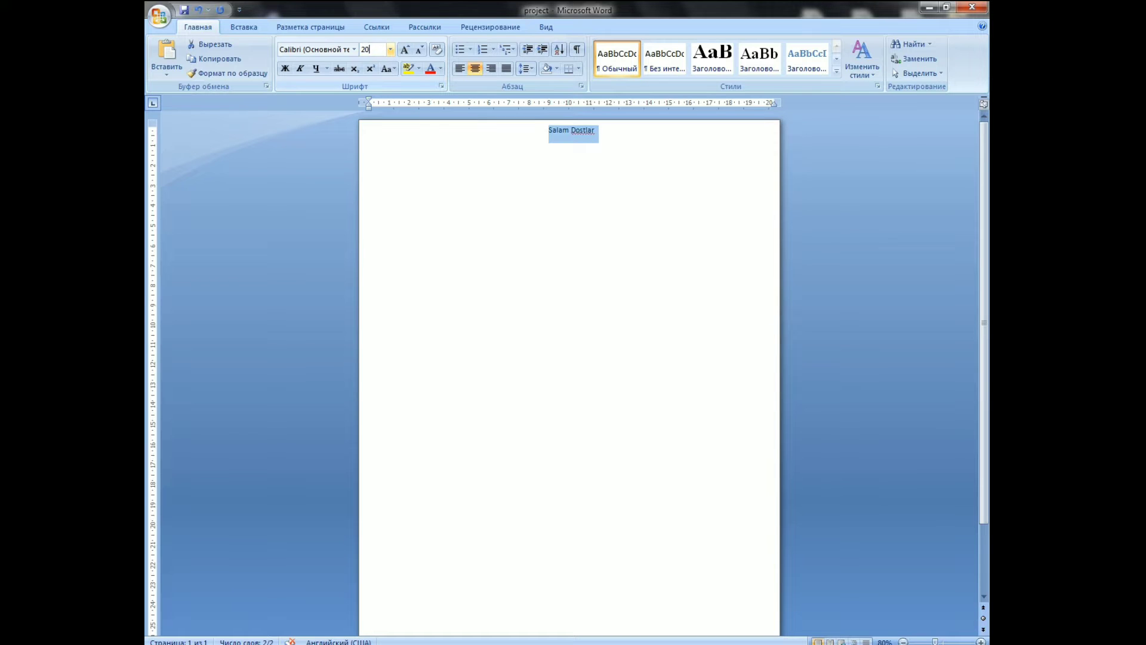
pyautogui.press('Return')
# - On a new line, type the centred intro sentence about making social-media profile and cover images
pyautogui.click(634, 138)
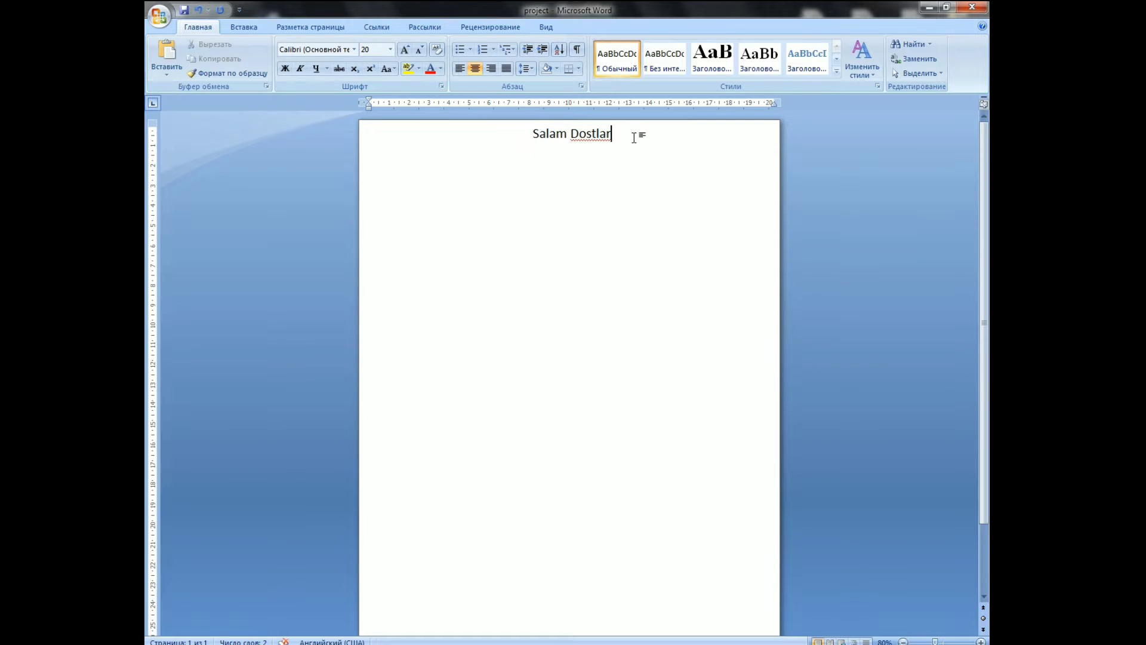
pyautogui.press('Return')
pyautogui.write('Bu')
pyautogui.write(' gun sizle')
pyautogui.write('re ')
pyautogui.write('raha')
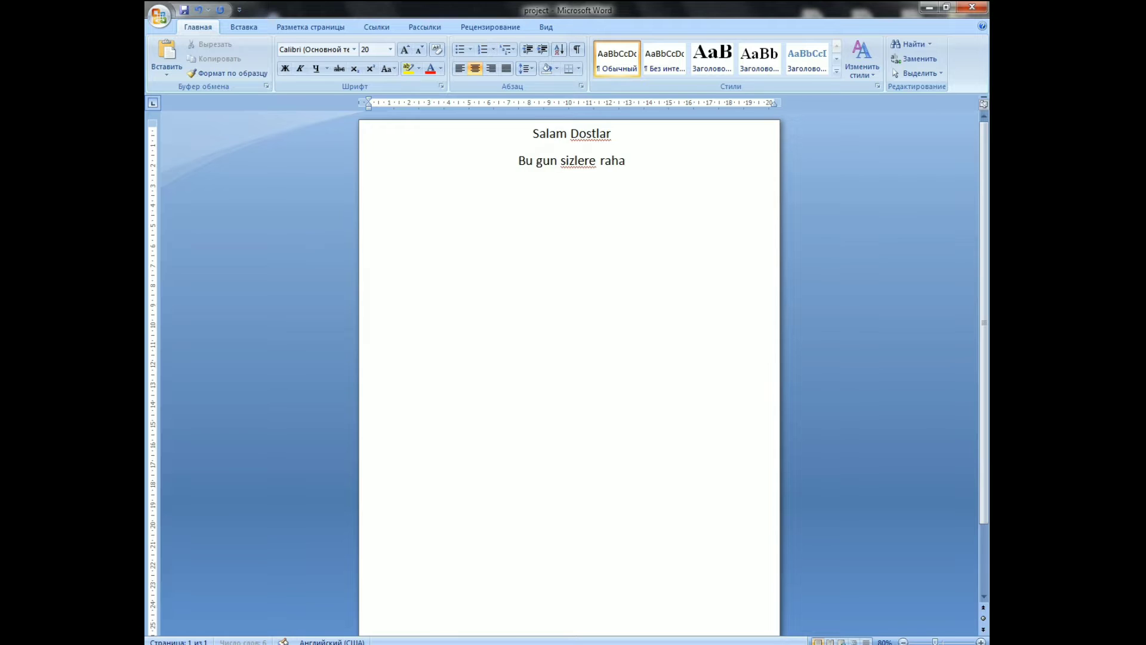
pyautogui.write('t usulla')
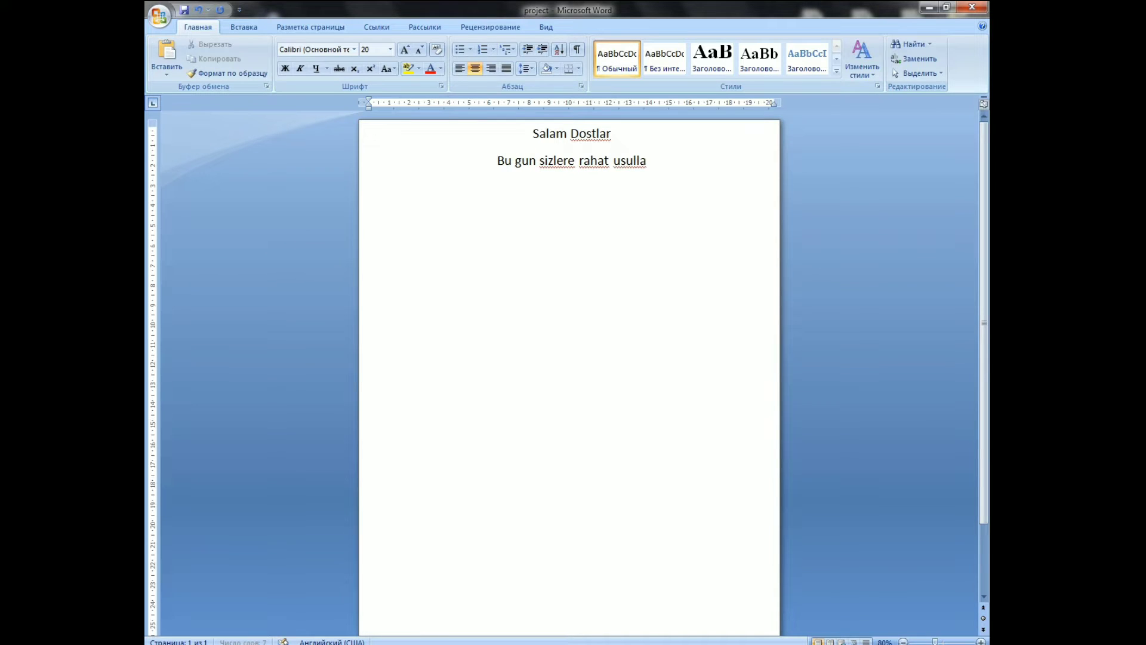
pyautogui.write(' nece s')
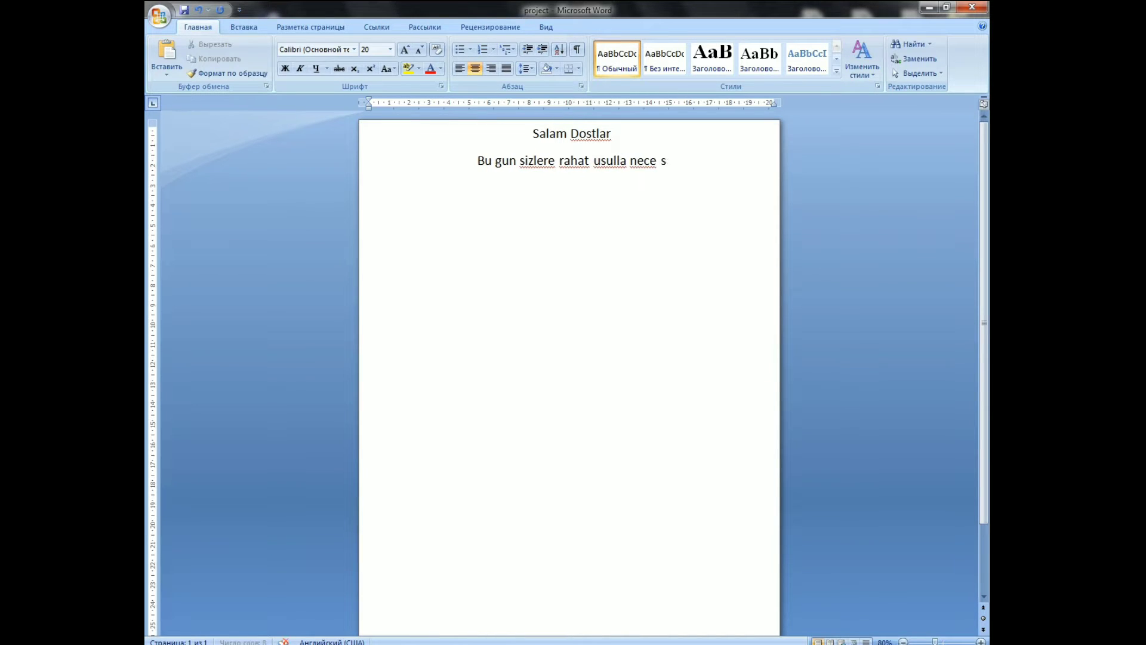
pyautogui.write('ocial sebe')
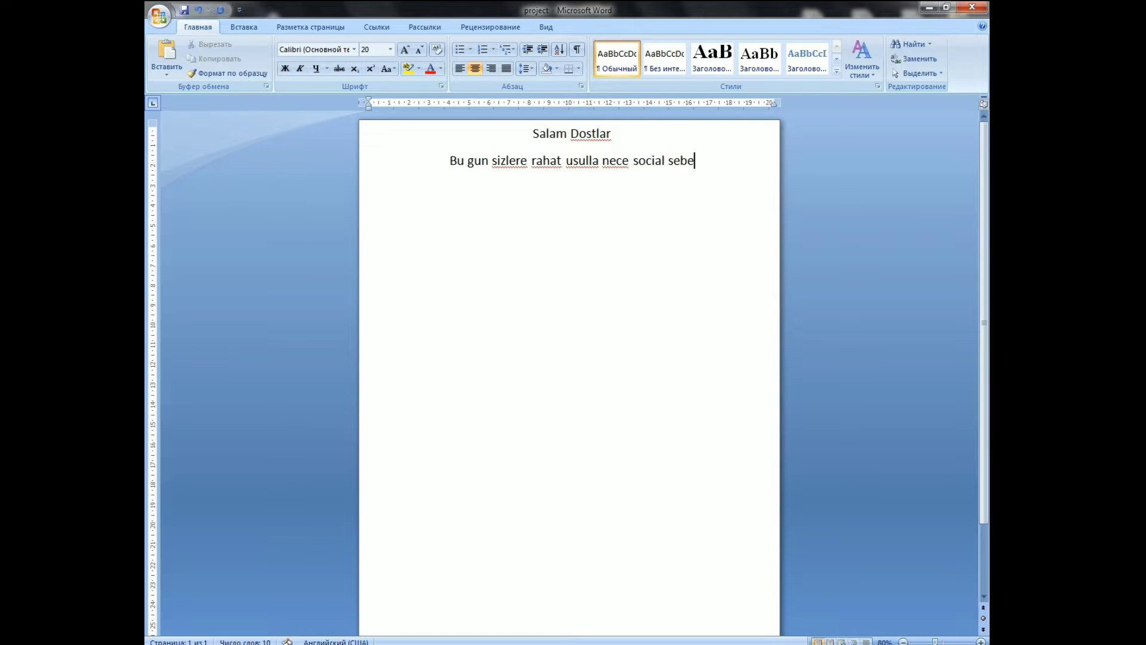
pyautogui.write('keler ucun p')
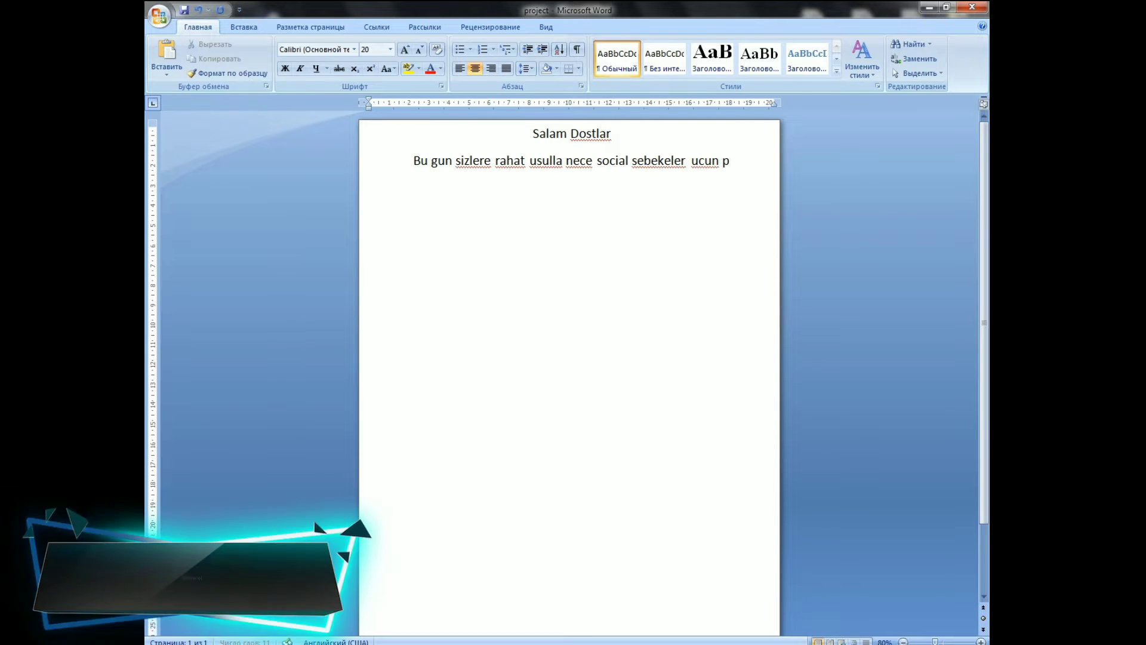
pyautogui.write('rofil')
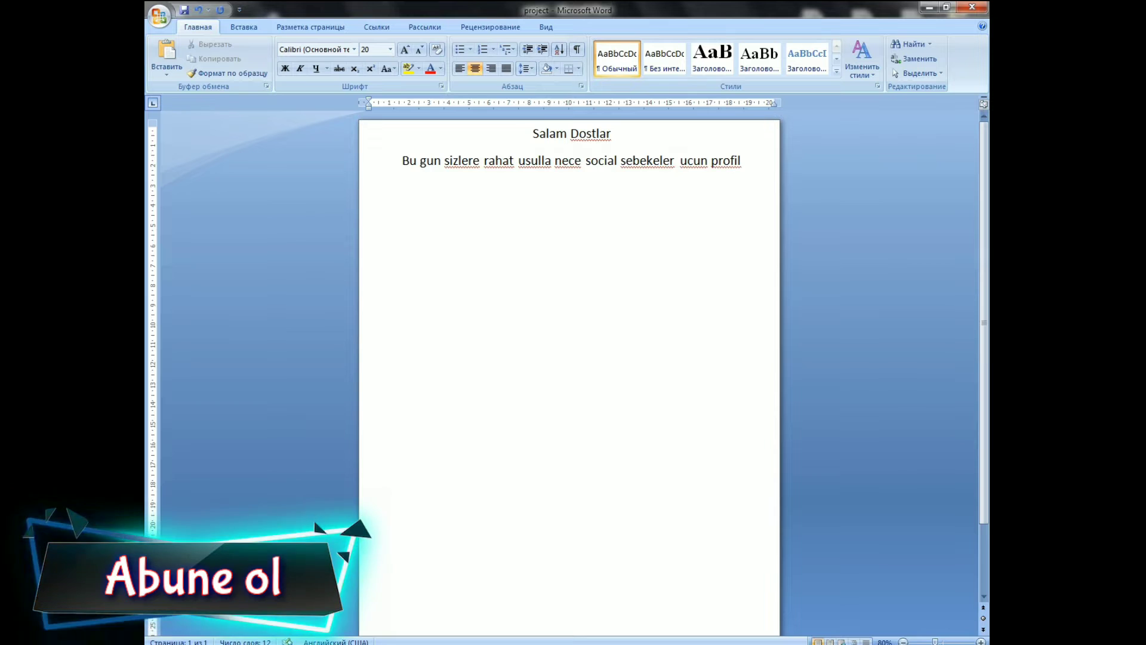
pyautogui.write(' vey a qap')
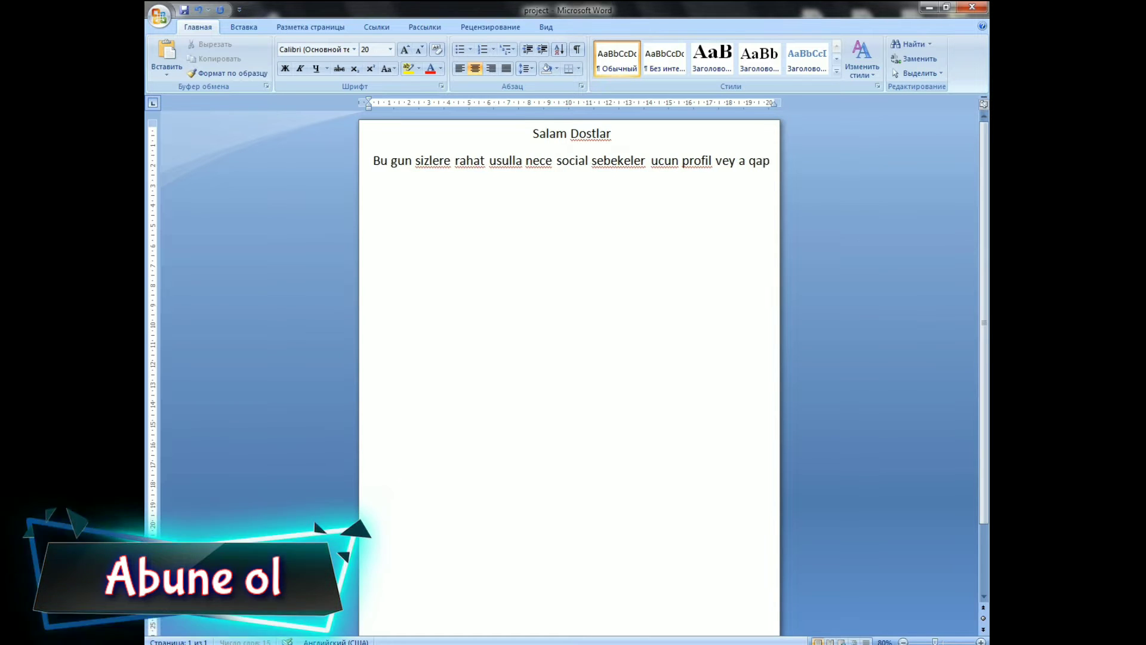
pyautogui.write('aq sekil')
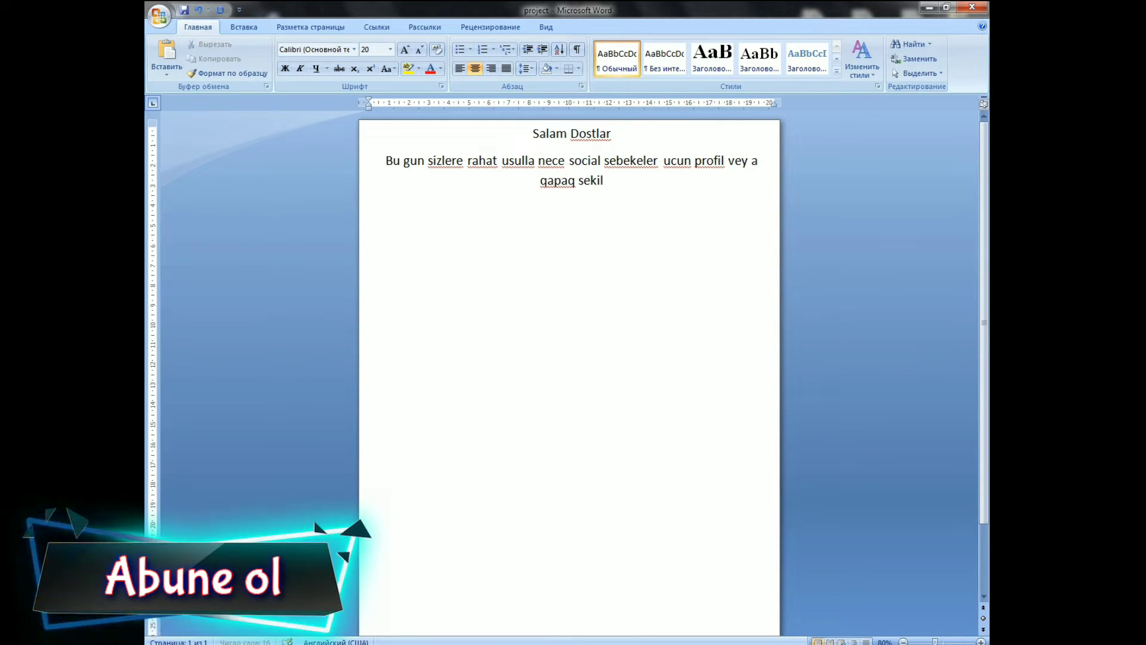
pyautogui.write('leri hazirlama')
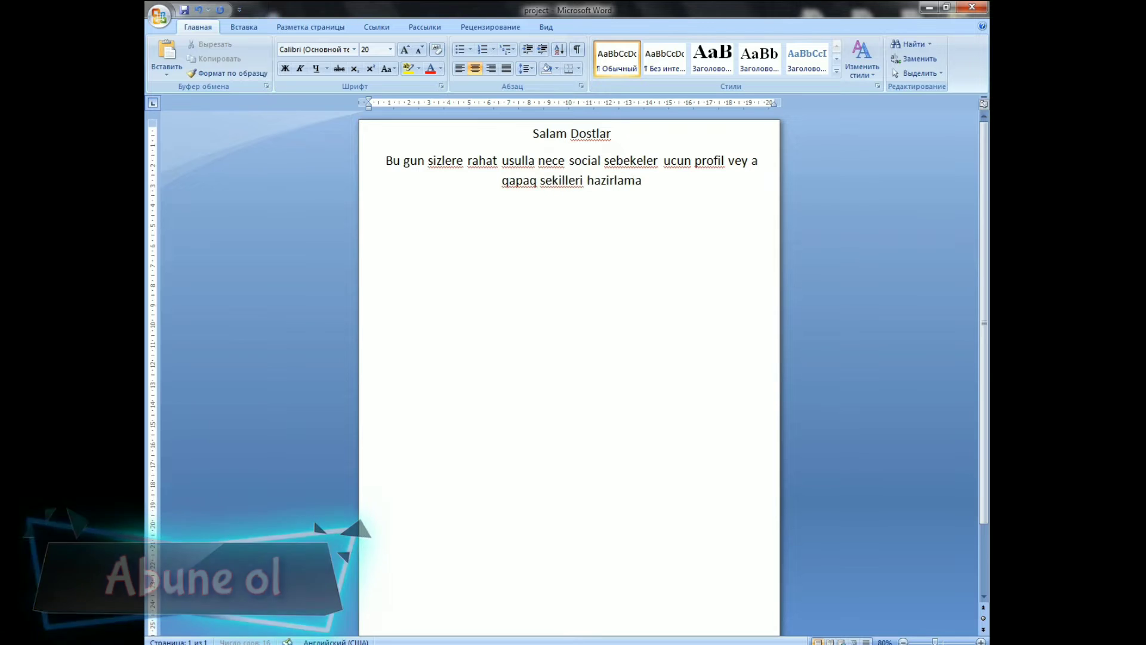
pyautogui.write('q olar onu')
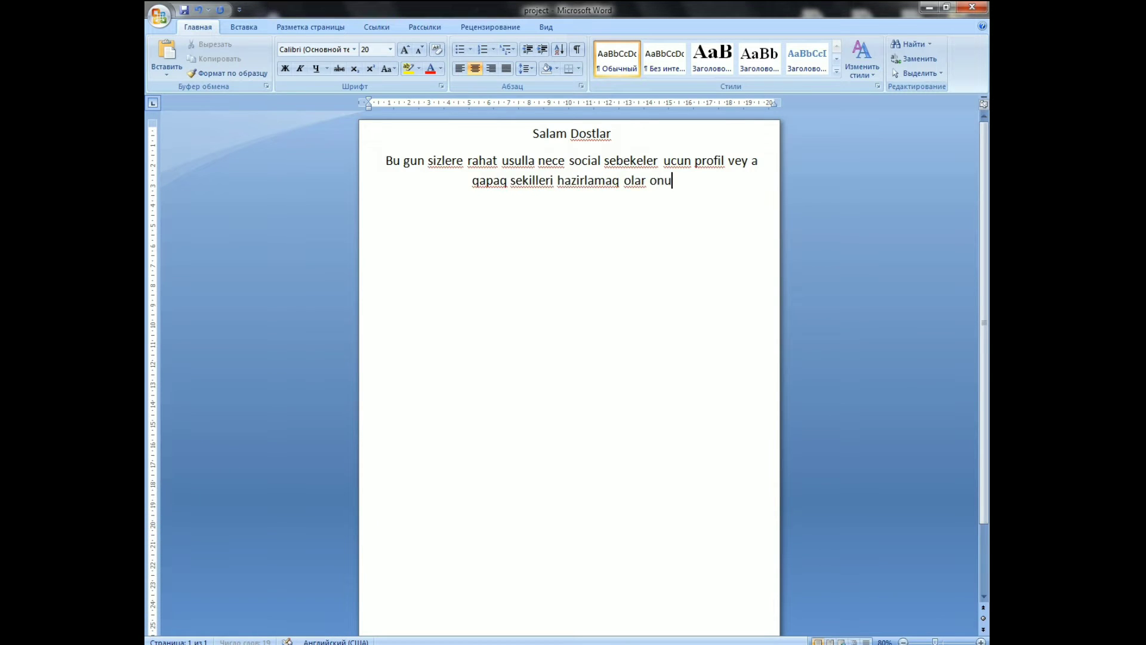
pyautogui.write(' gosterece')
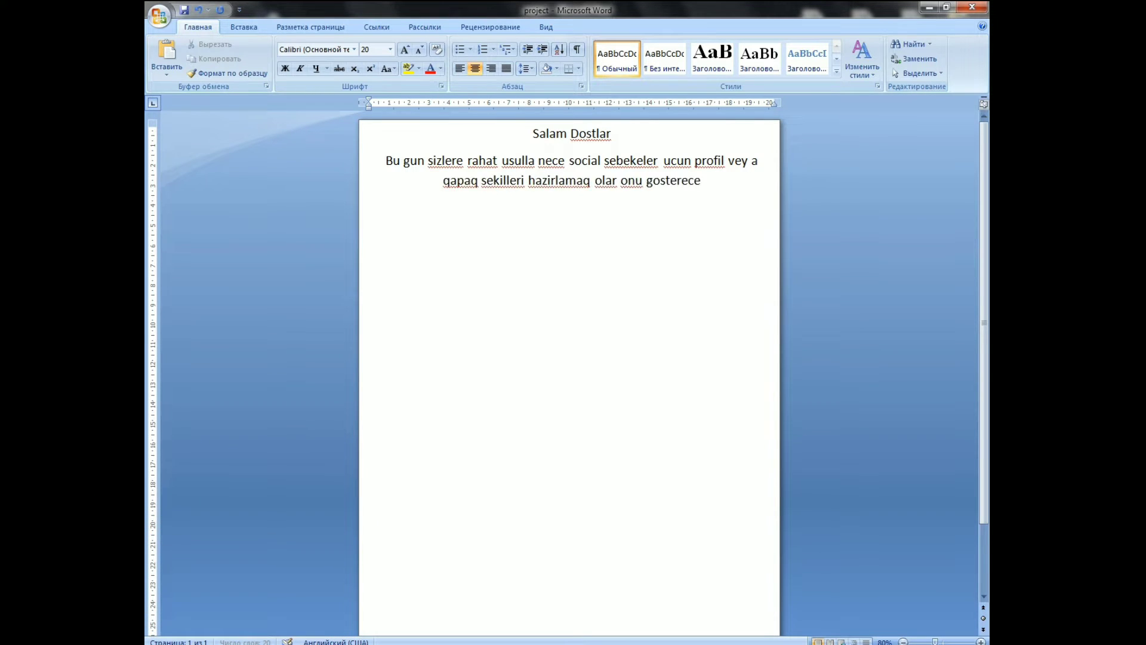
pyautogui.write('m.')
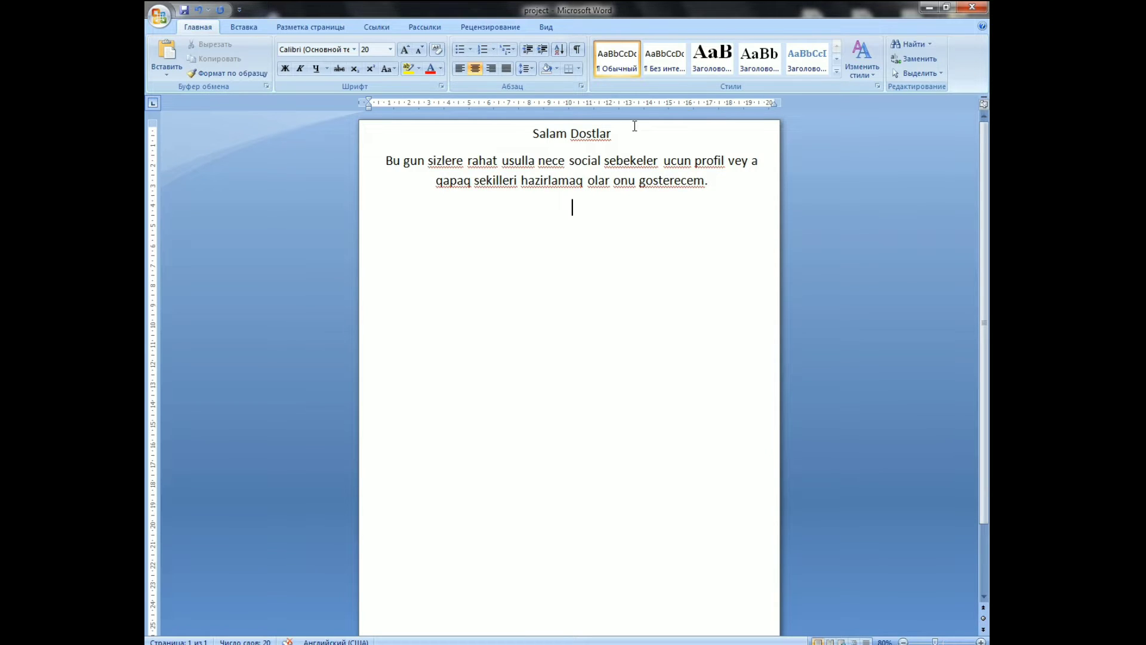
pyautogui.write('un ucu')
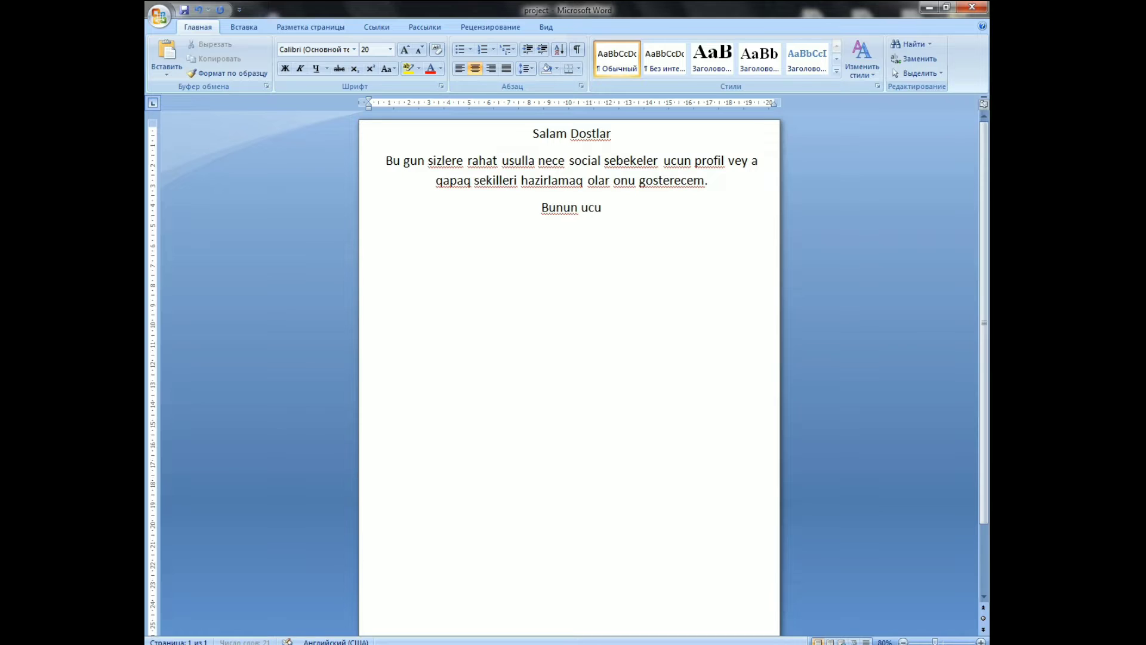
pyautogui.write('n ilk onc')
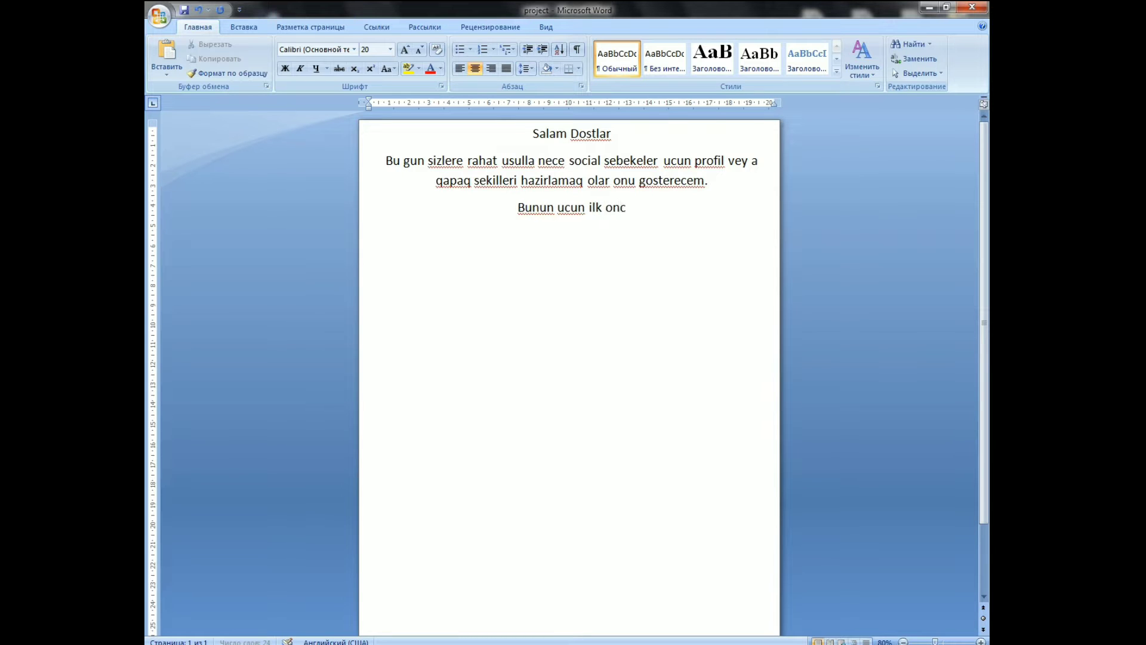
pyautogui.write('e')
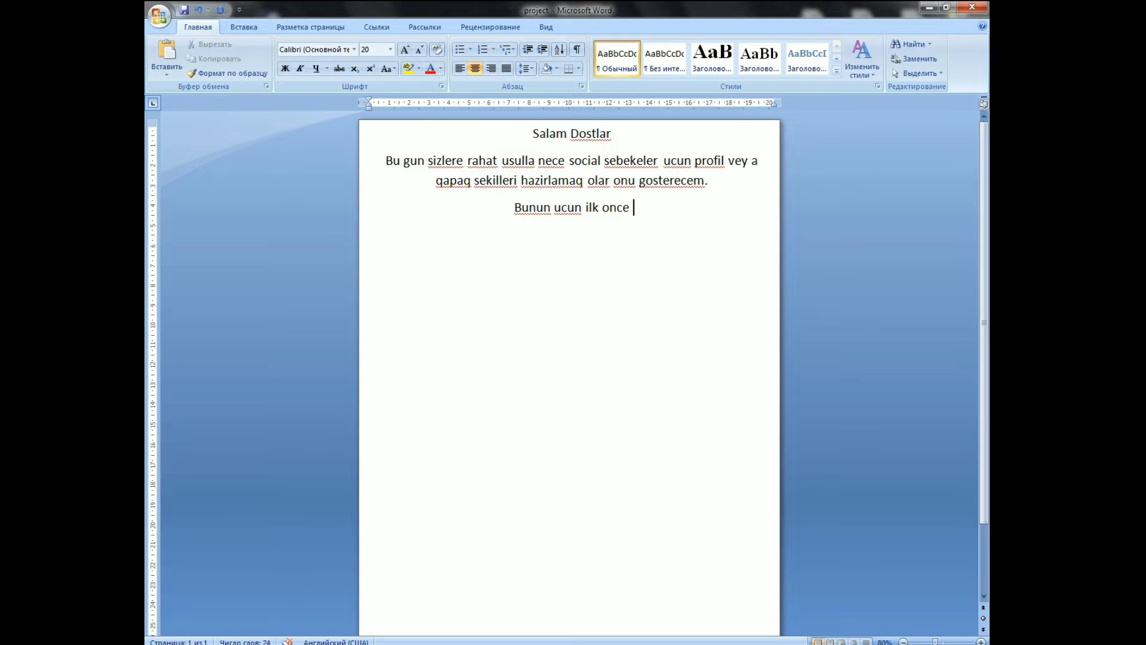
pyautogui.write('Snappa')
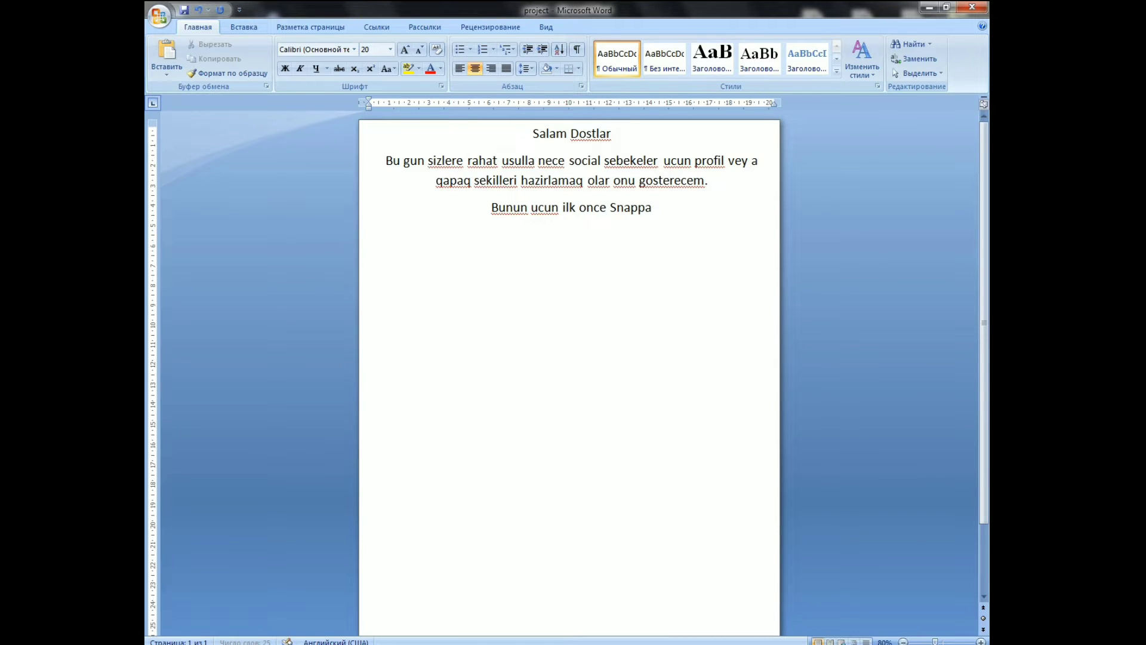
pyautogui.write('.')
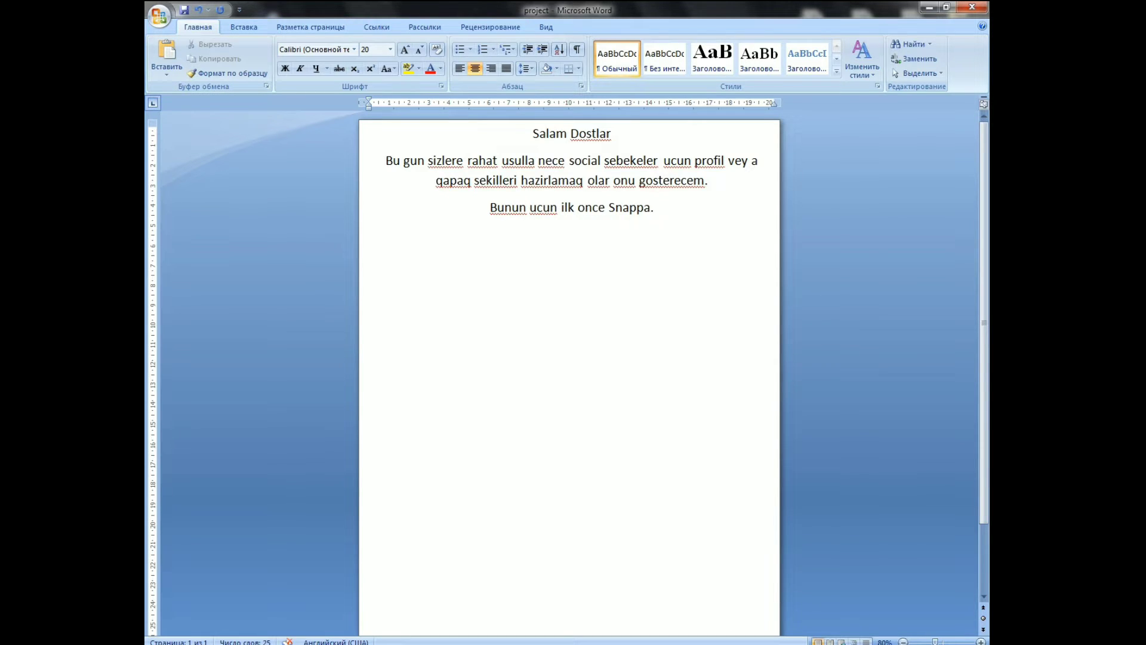
pyautogui.write('com')
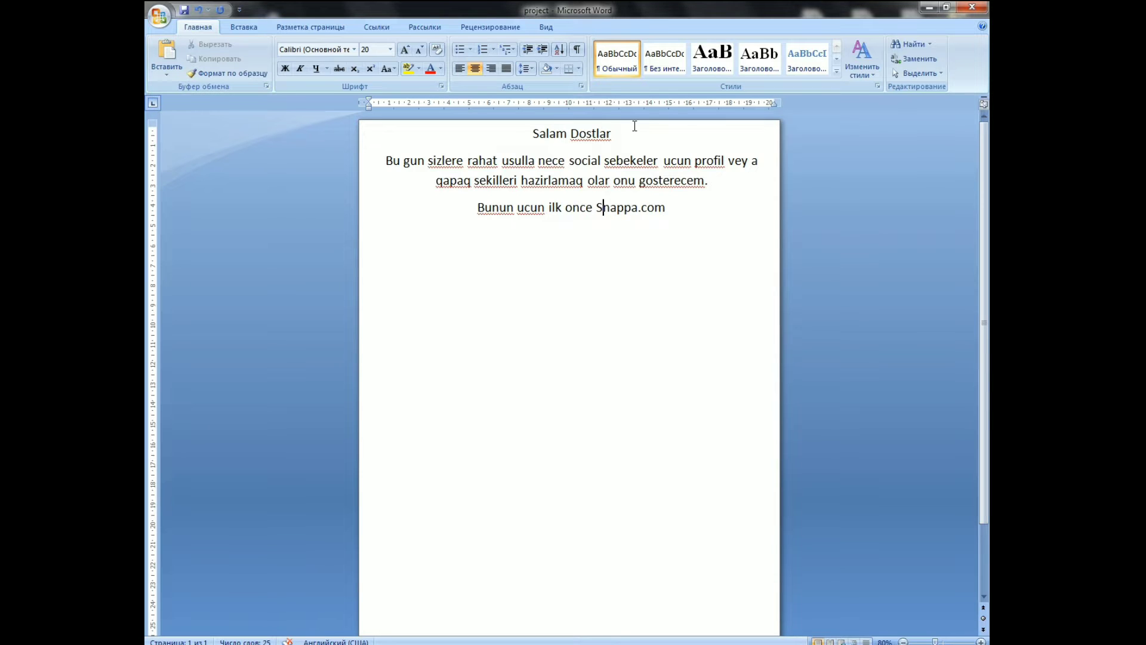
pyautogui.write('www.')
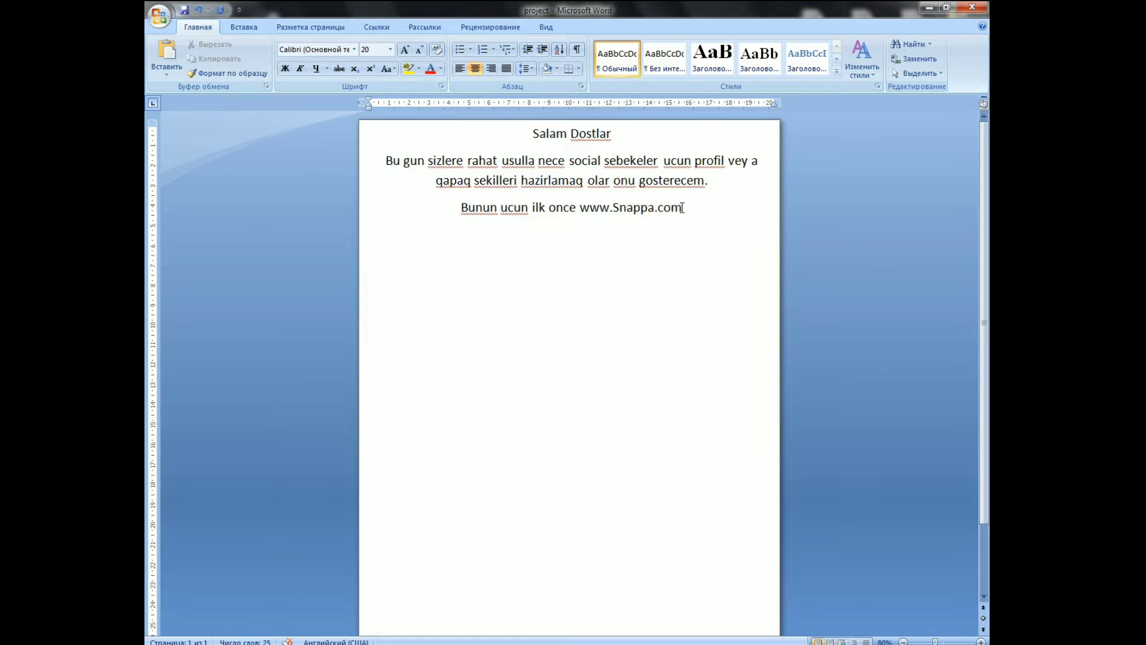
pyautogui.moveTo(682, 208); pyautogui.dragTo(580, 209)
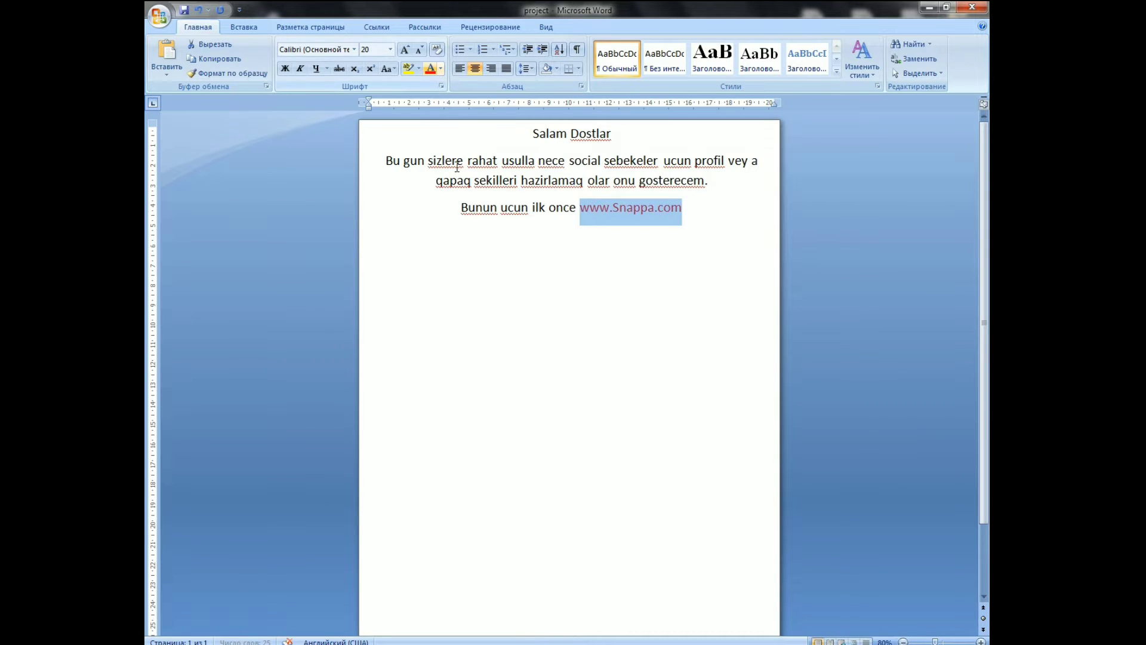
pyautogui.hotkey('ctrl', 'b')
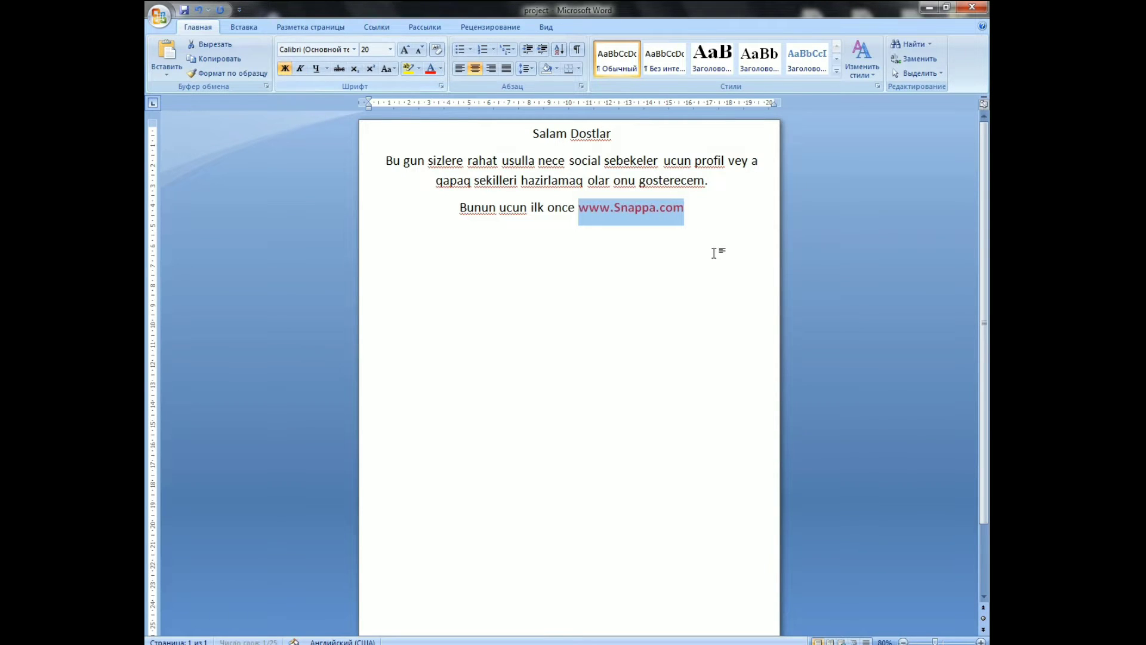
pyautogui.click(700, 209)
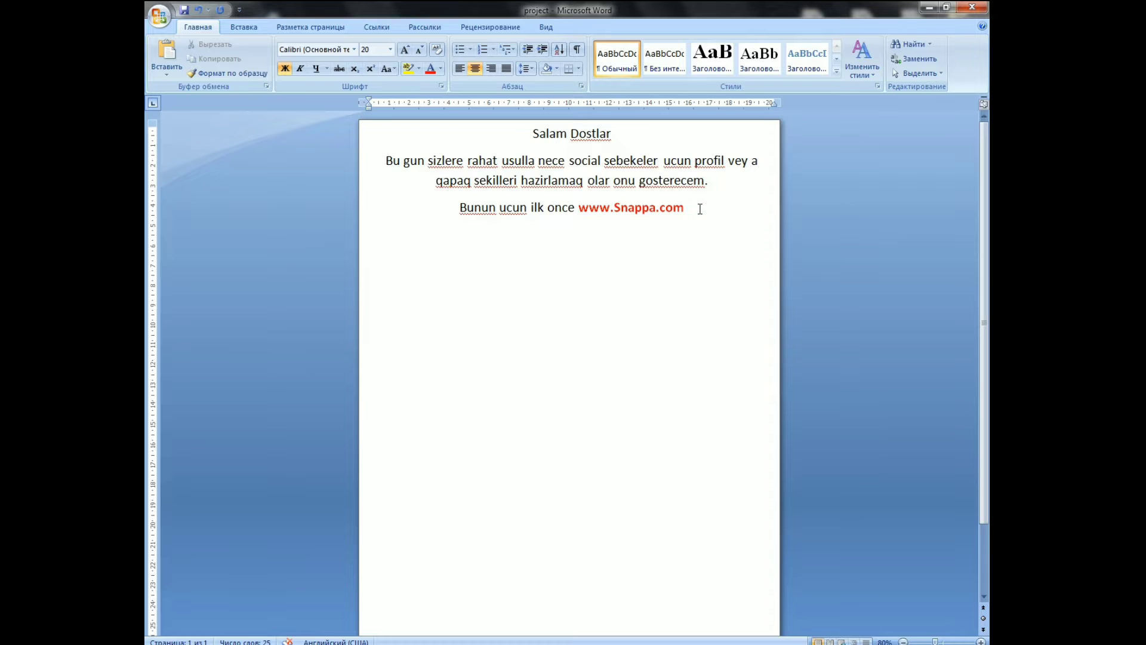
pyautogui.write('adres')
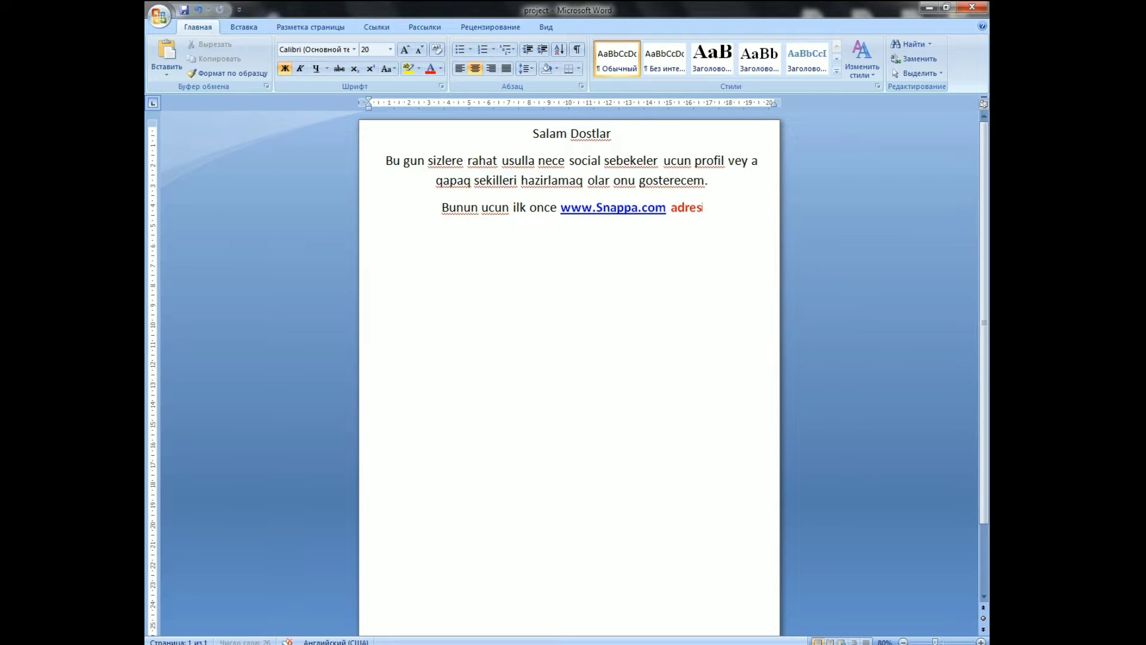
pyautogui.write('ine  daxil')
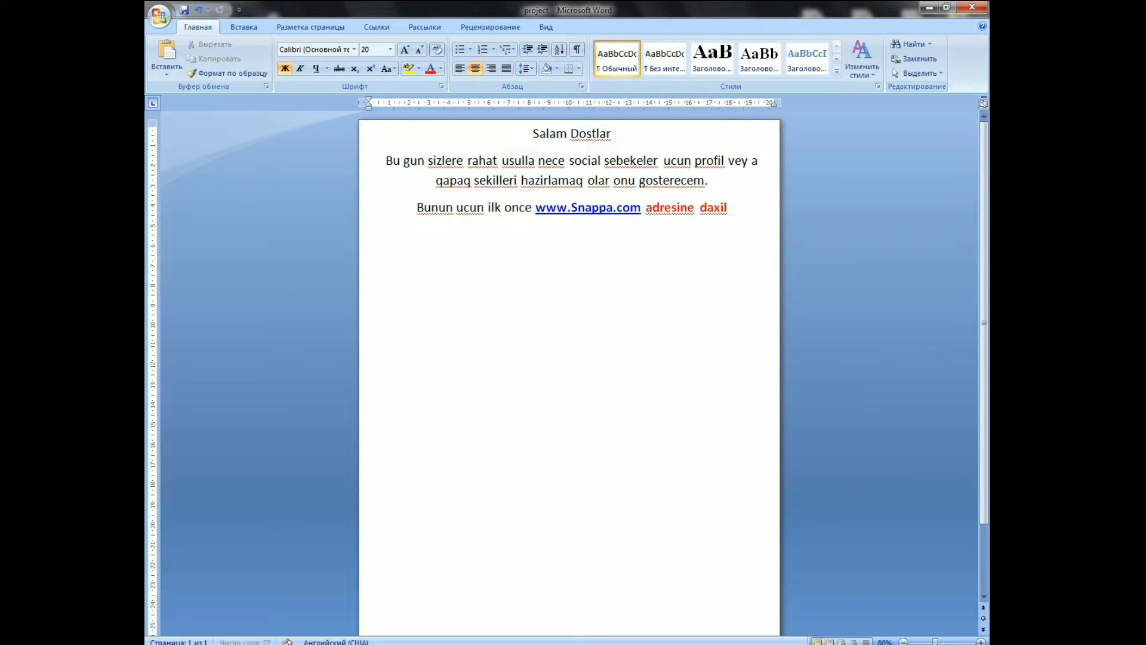
pyautogui.write(' olaq.')
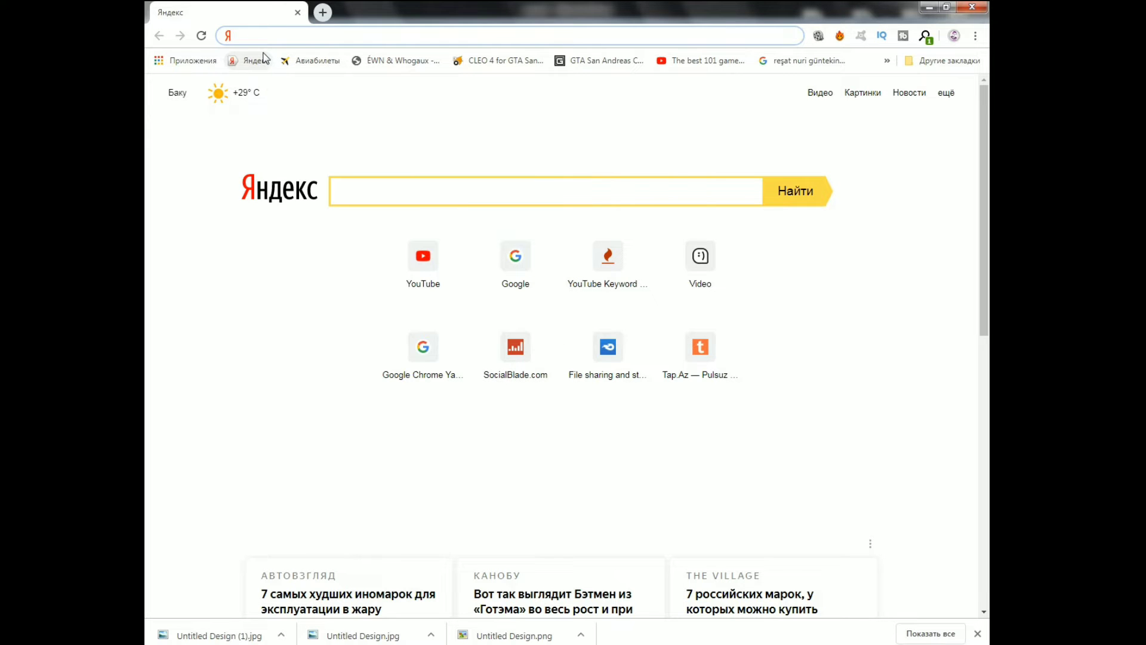
pyautogui.write('ww')
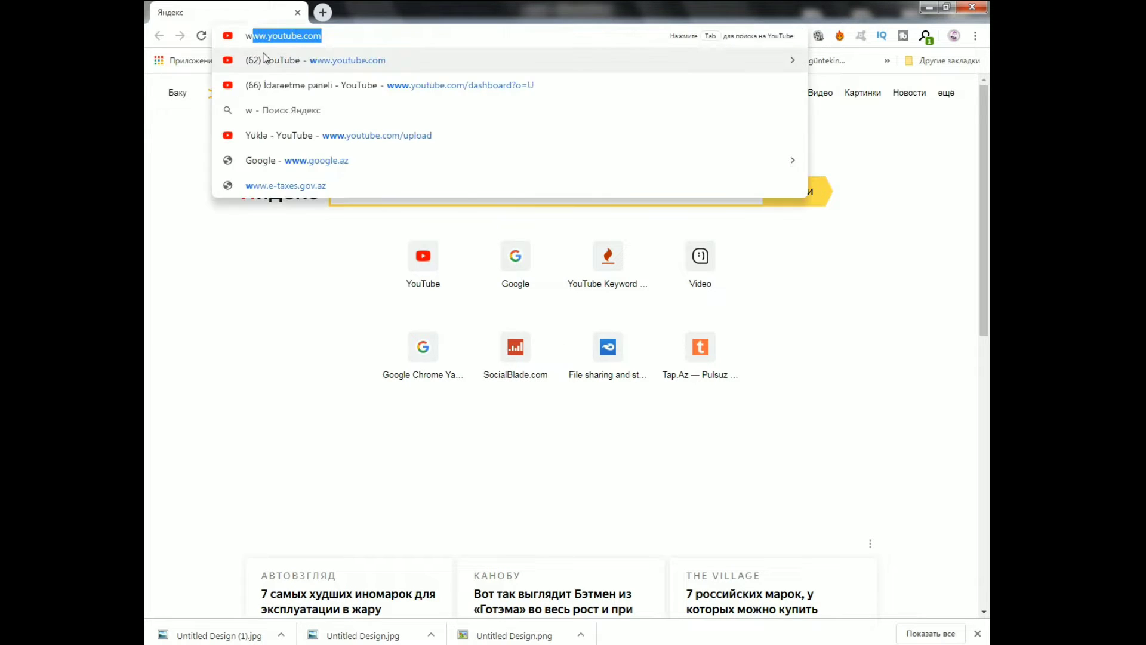
pyautogui.write('w.sn')
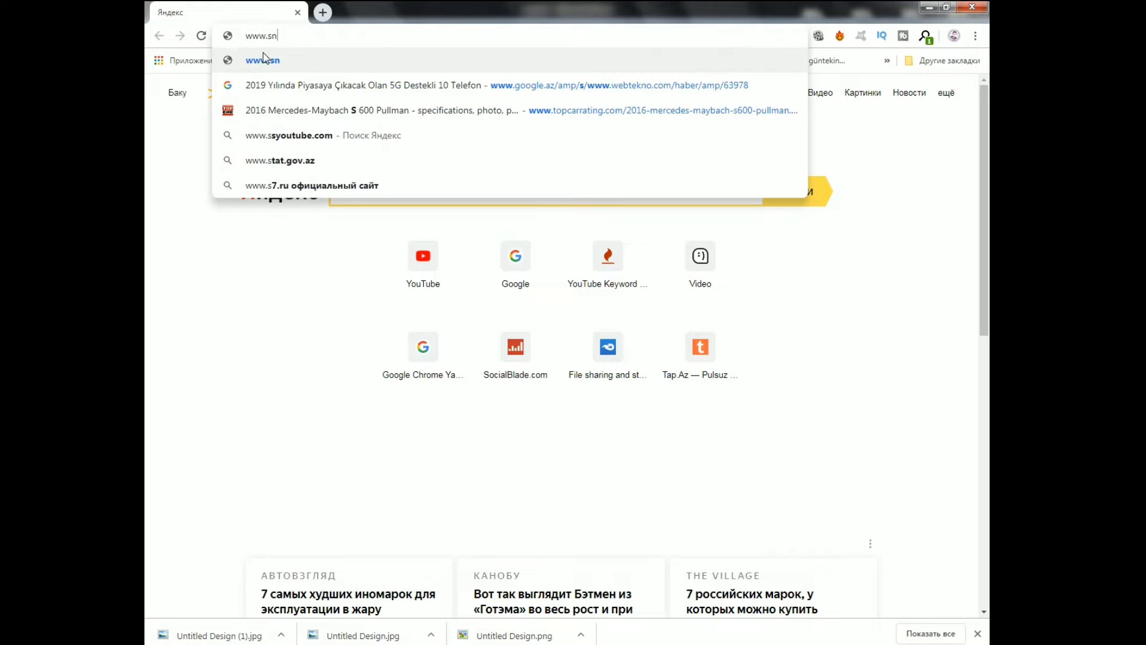
pyautogui.write('appa')
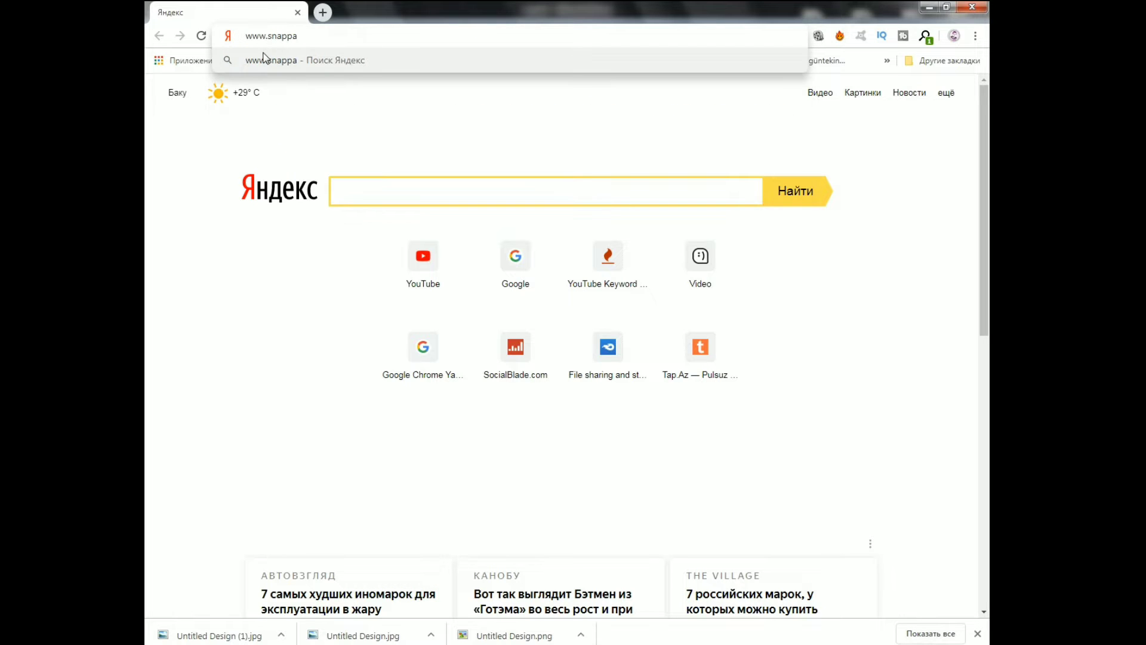
pyautogui.write('.com')
pyautogui.press('Return')
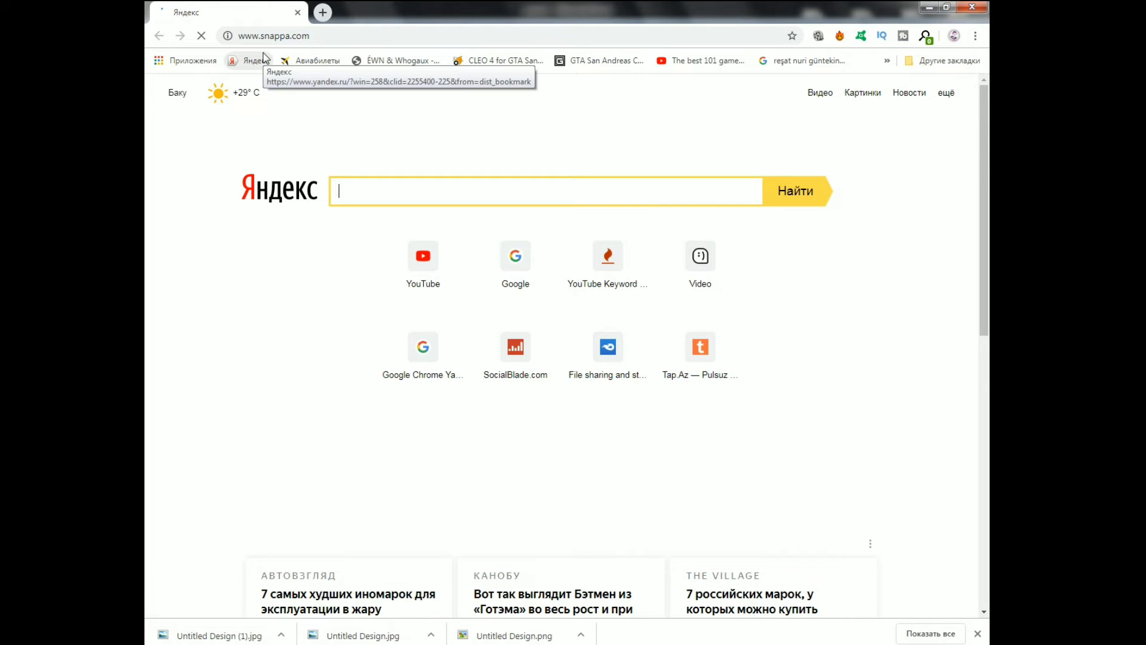
pyautogui.click(978, 634)
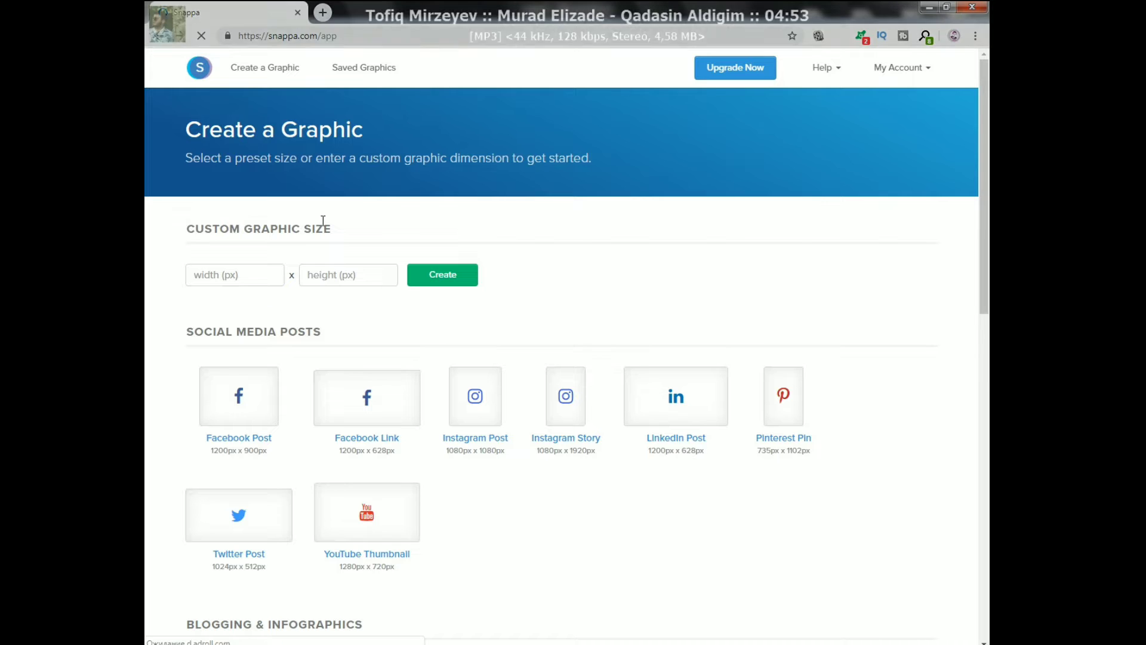
pyautogui.tripleClick(248, 248)
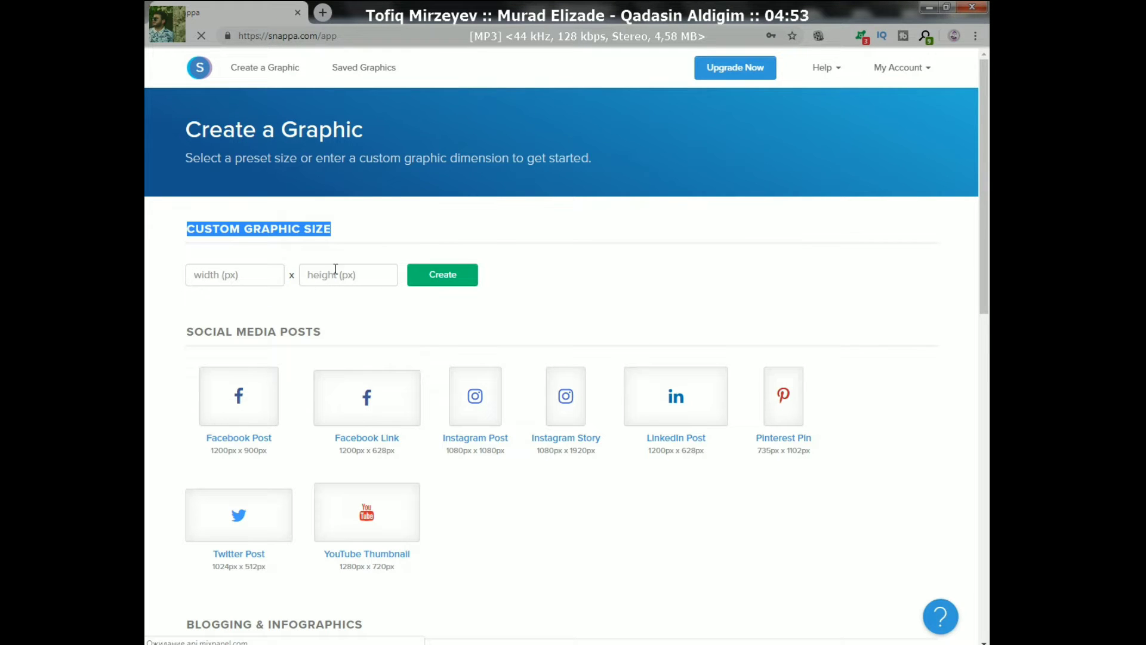
pyautogui.click(308, 275)
pyautogui.hotkey('alt', 'Tab')
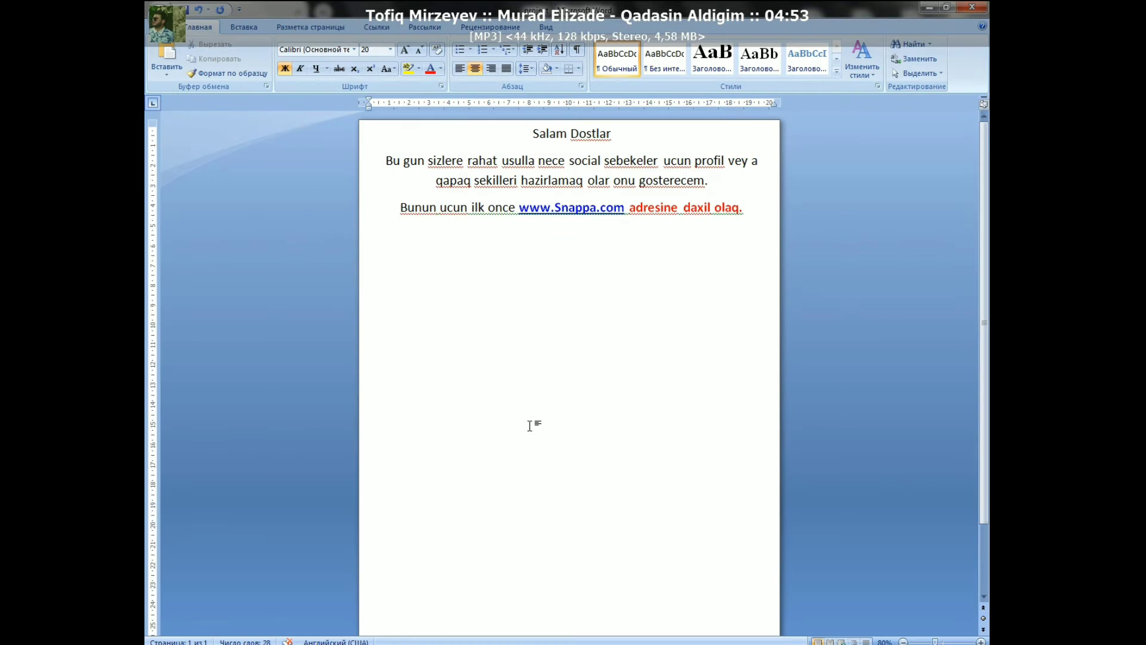
# - Type two red sentences about making any-size images and the recommended profile image options
pyautogui.press('Return')
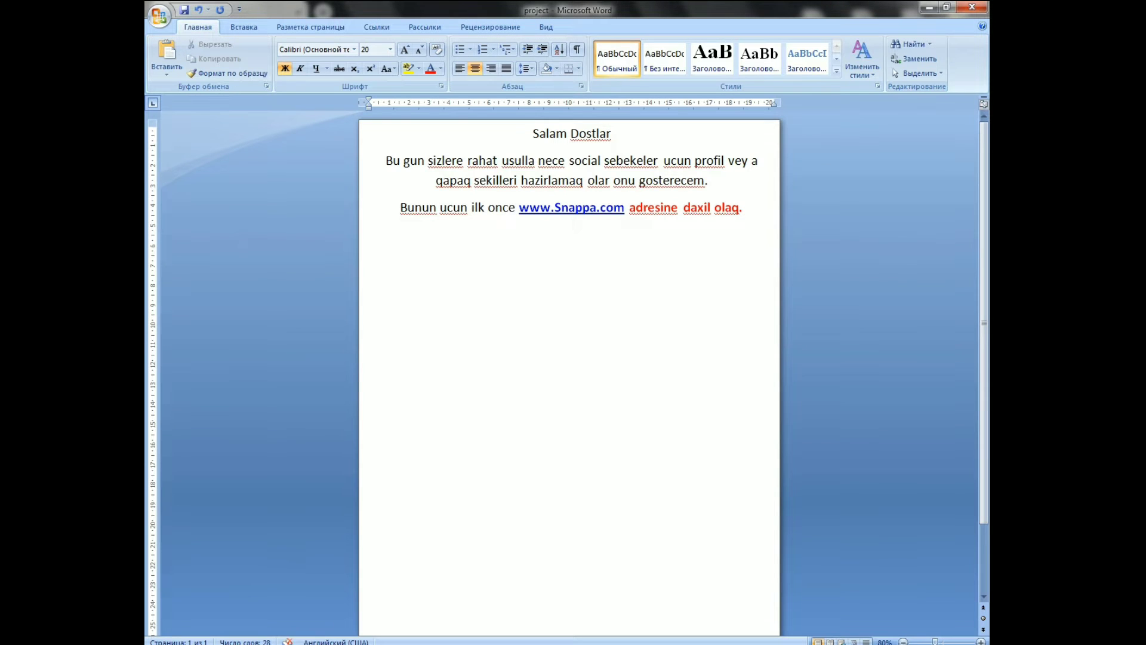
pyautogui.write('gor')
pyautogui.write('unduyu kimi')
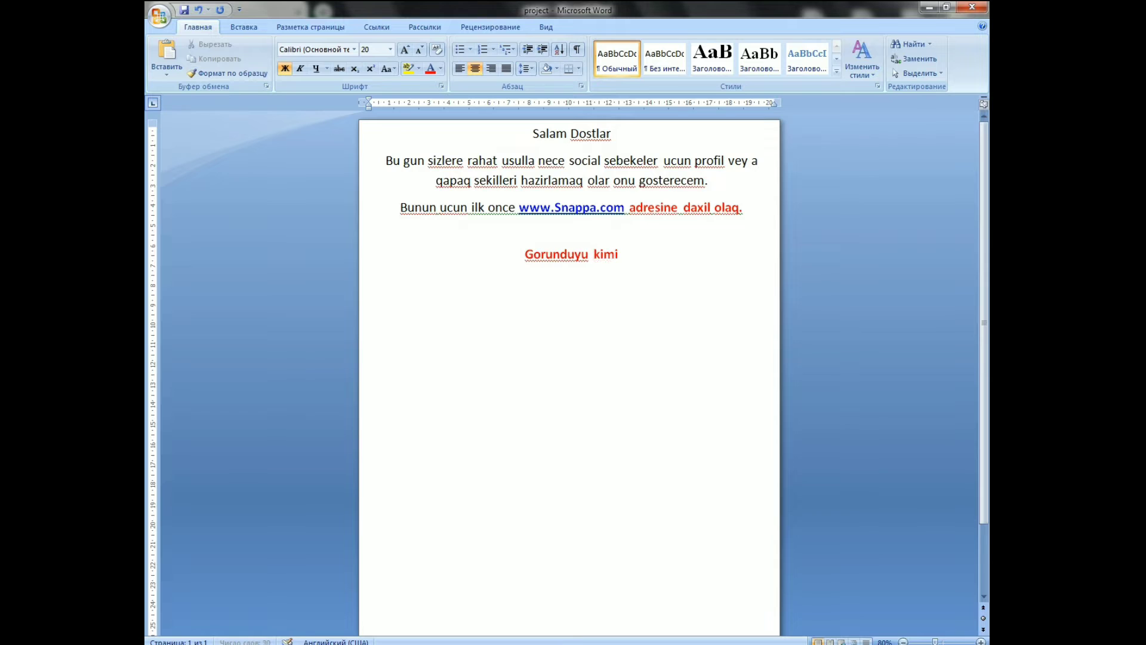
pyautogui.write(' isteseniz')
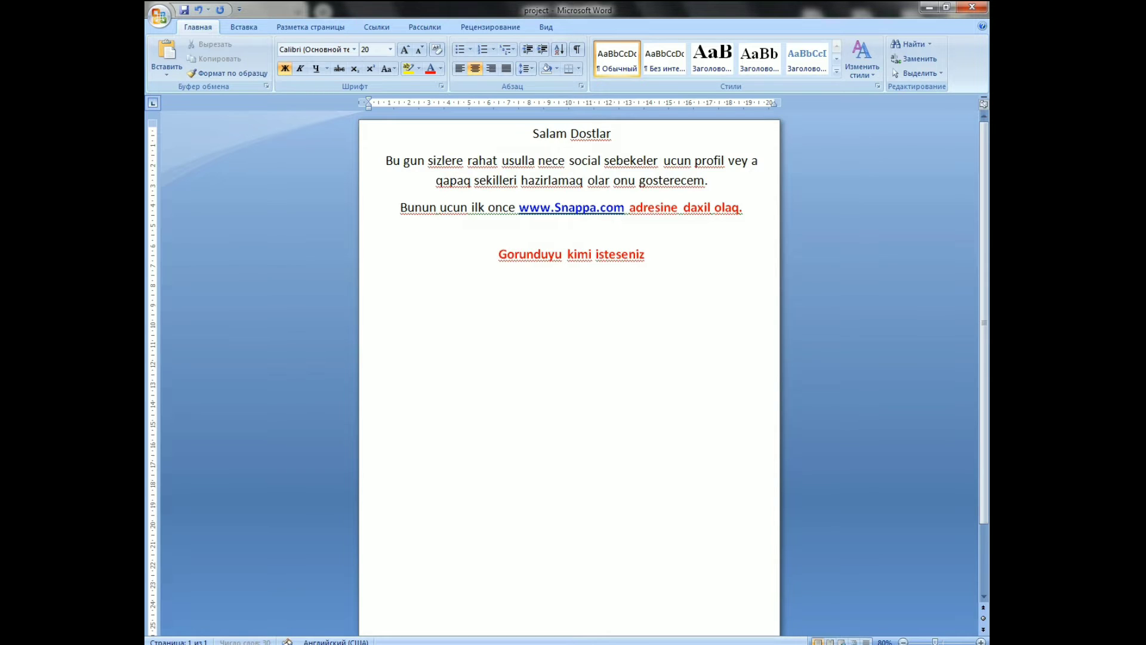
pyautogui.write(' ozunuz isten')
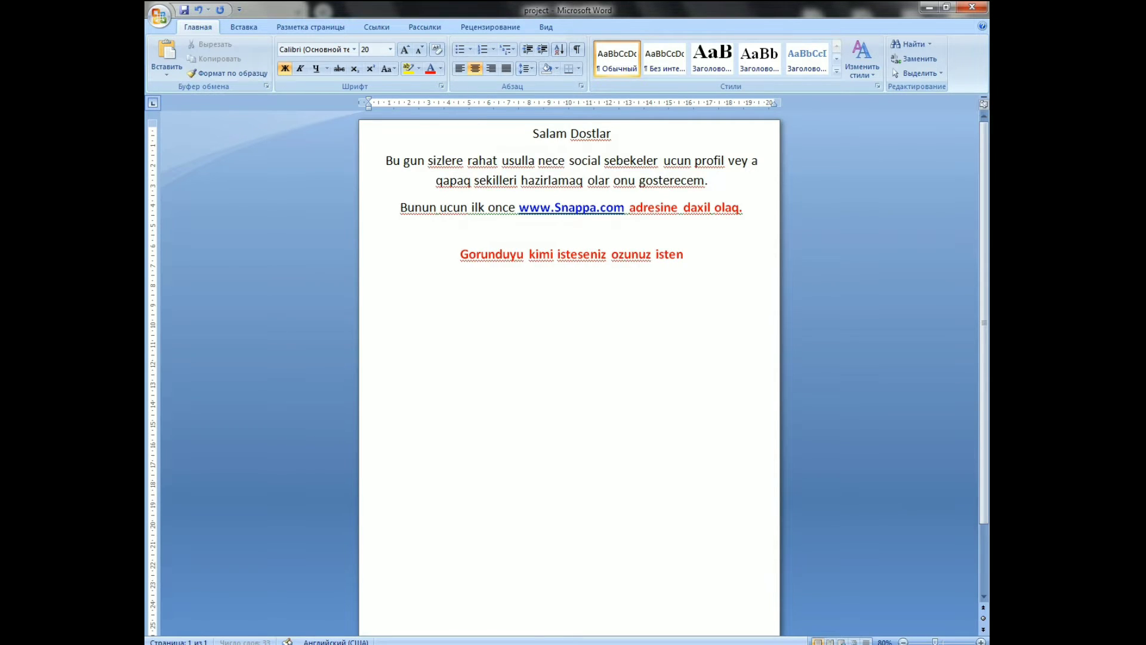
pyautogui.write('ilen olcude')
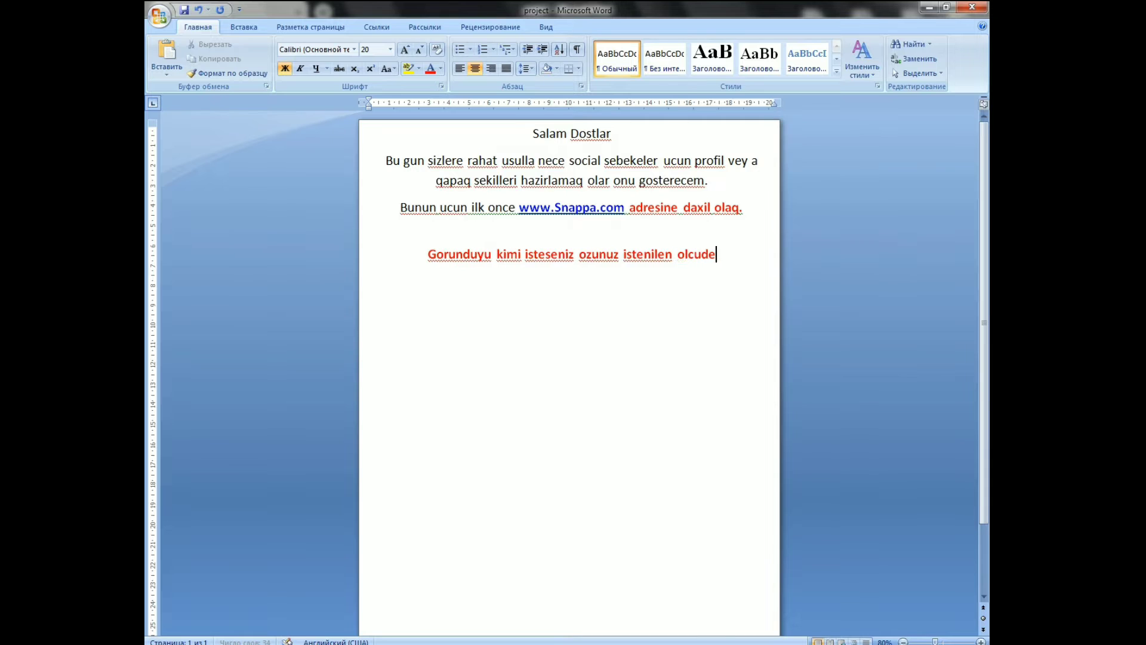
pyautogui.write(' sekil hazirl')
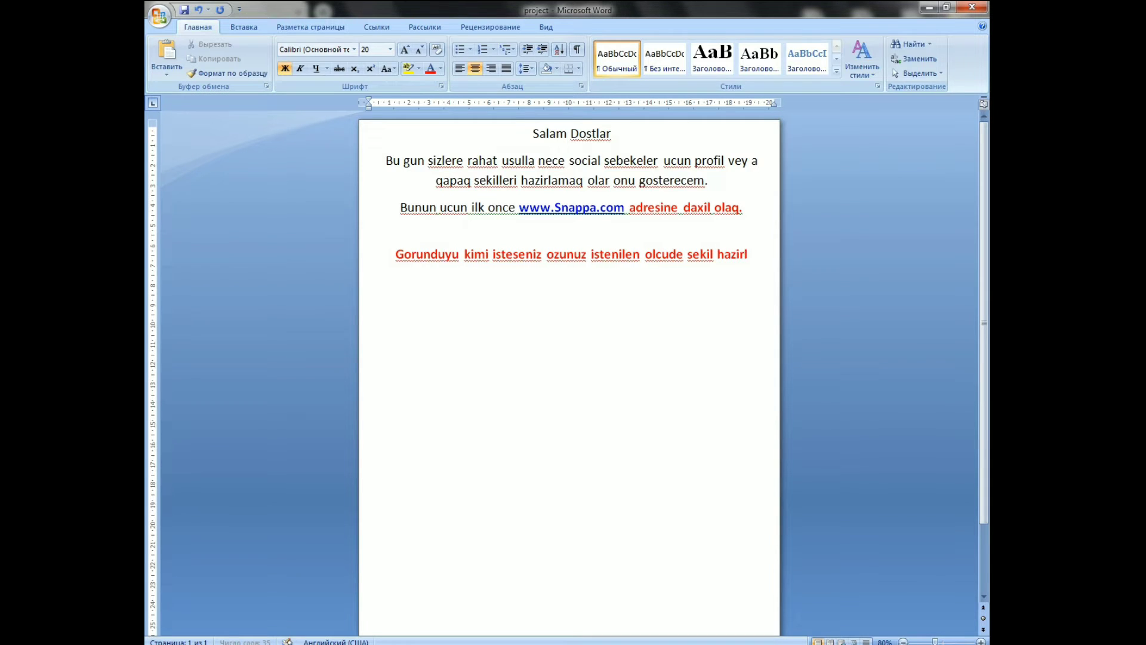
pyautogui.write('iya bilers')
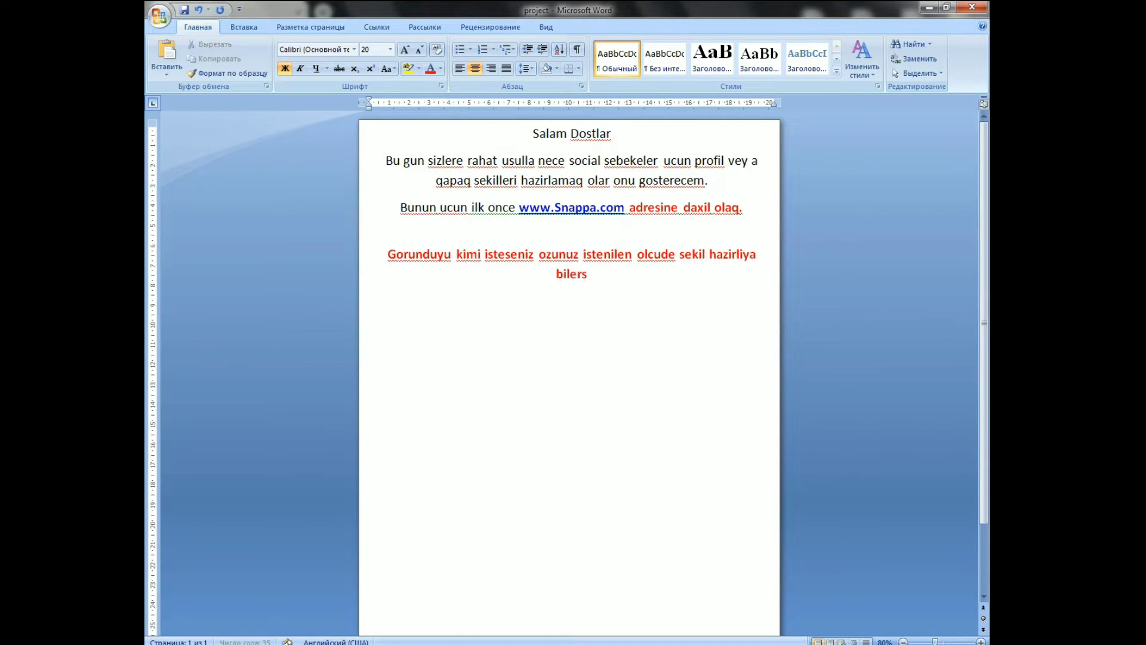
pyautogui.write('iniz.')
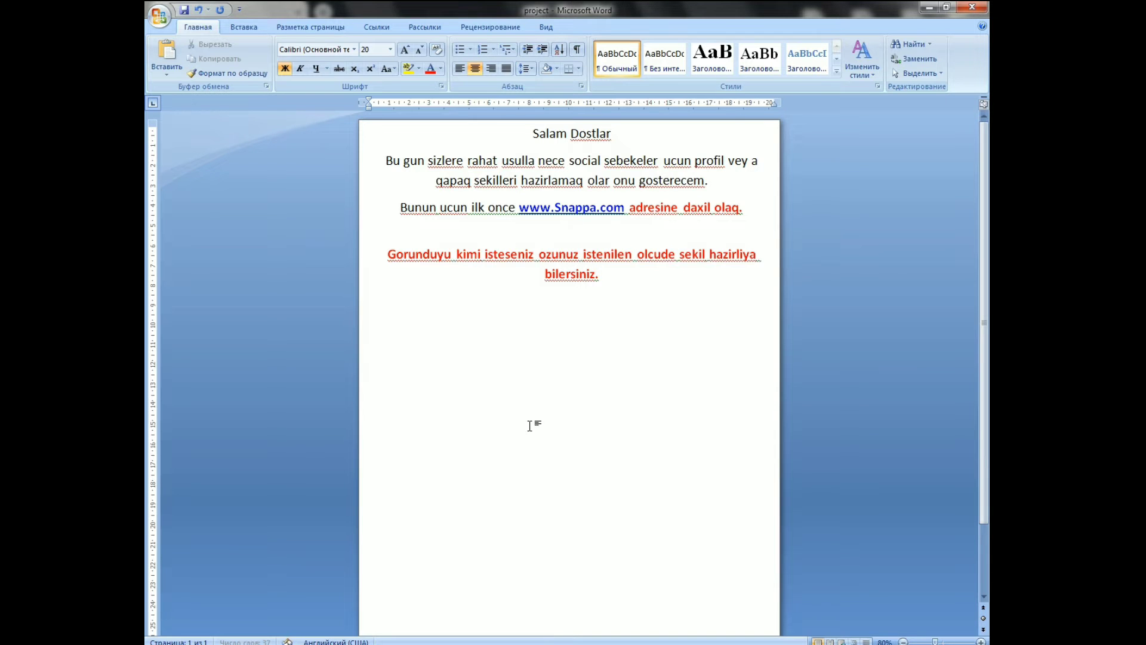
pyautogui.press('Return')
pyautogui.write('Ve asagida')
pyautogui.write(' hazir sekl')
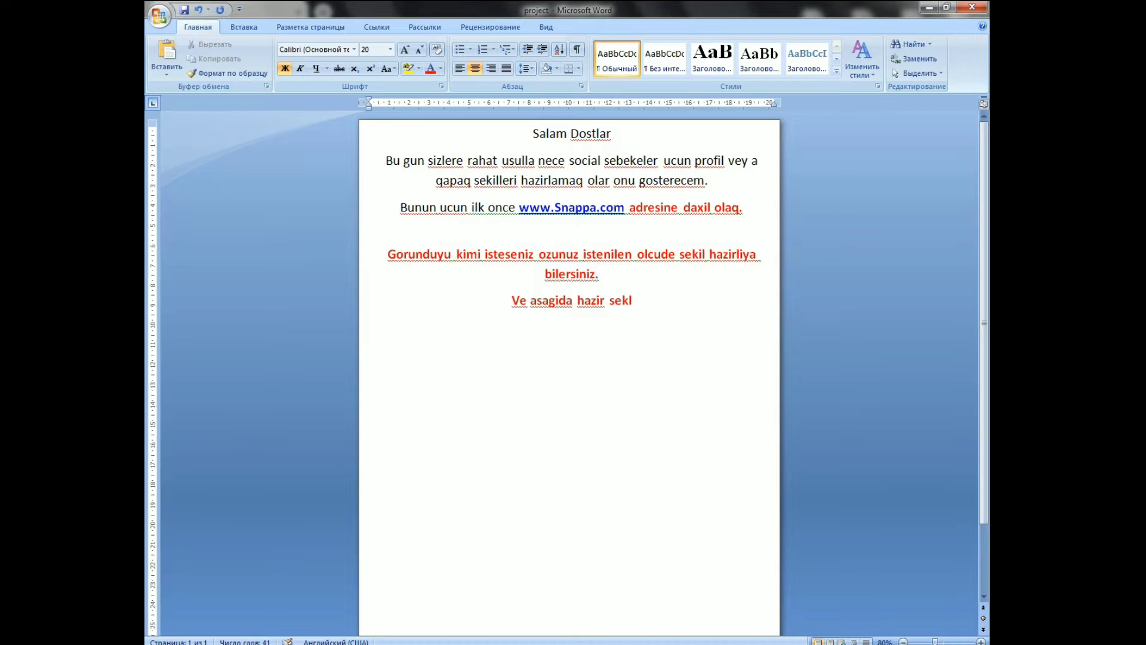
pyautogui.press('BackSpace')
pyautogui.write('ilde')
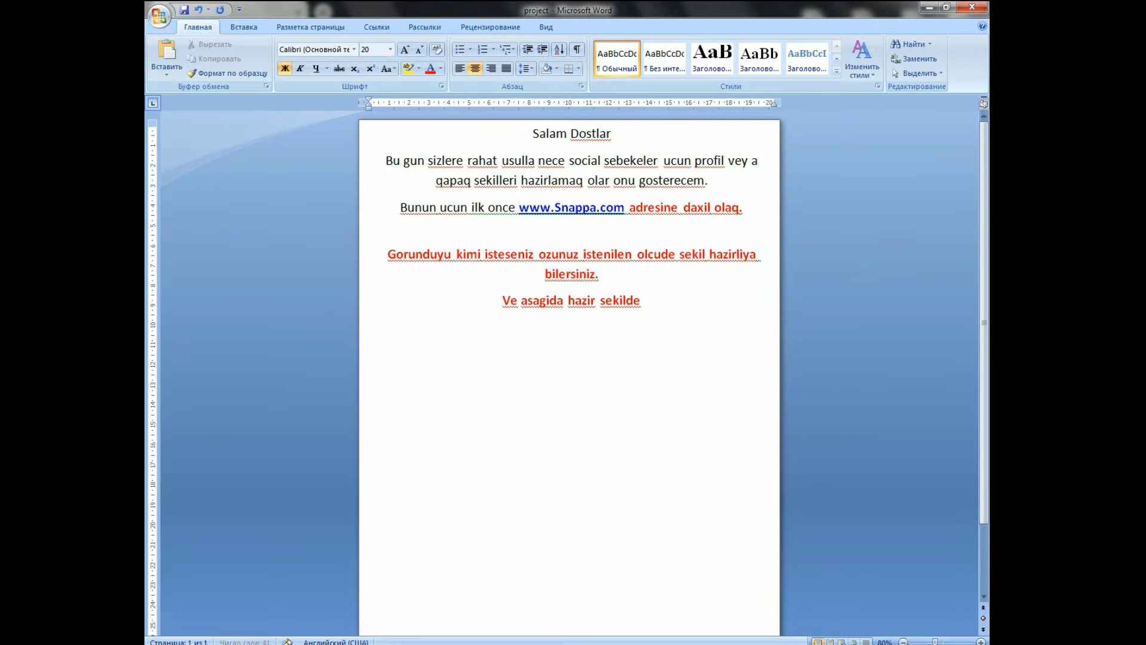
pyautogui.write(' size t')
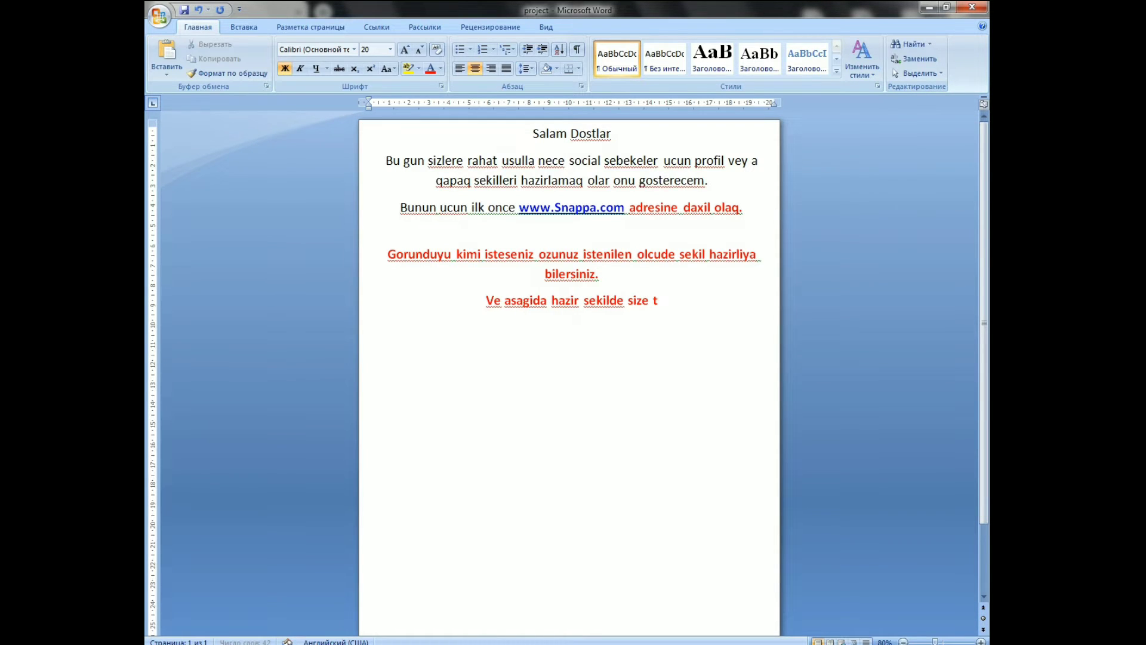
pyautogui.write('ovsiyye edi')
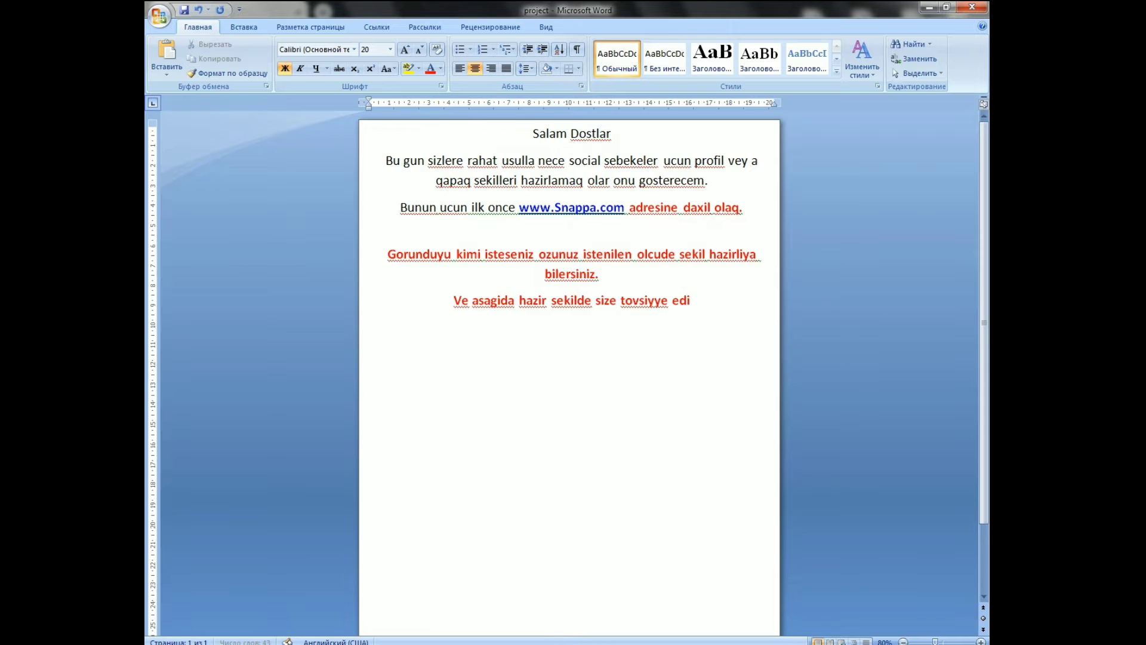
pyautogui.write('len social s')
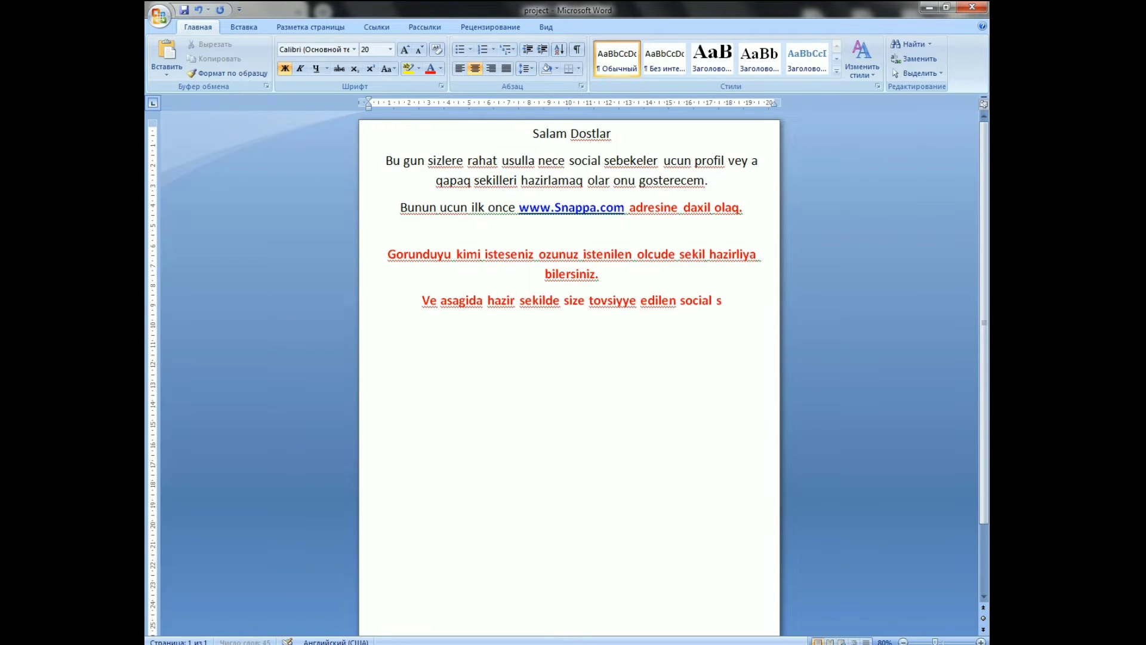
pyautogui.write('ebeke')
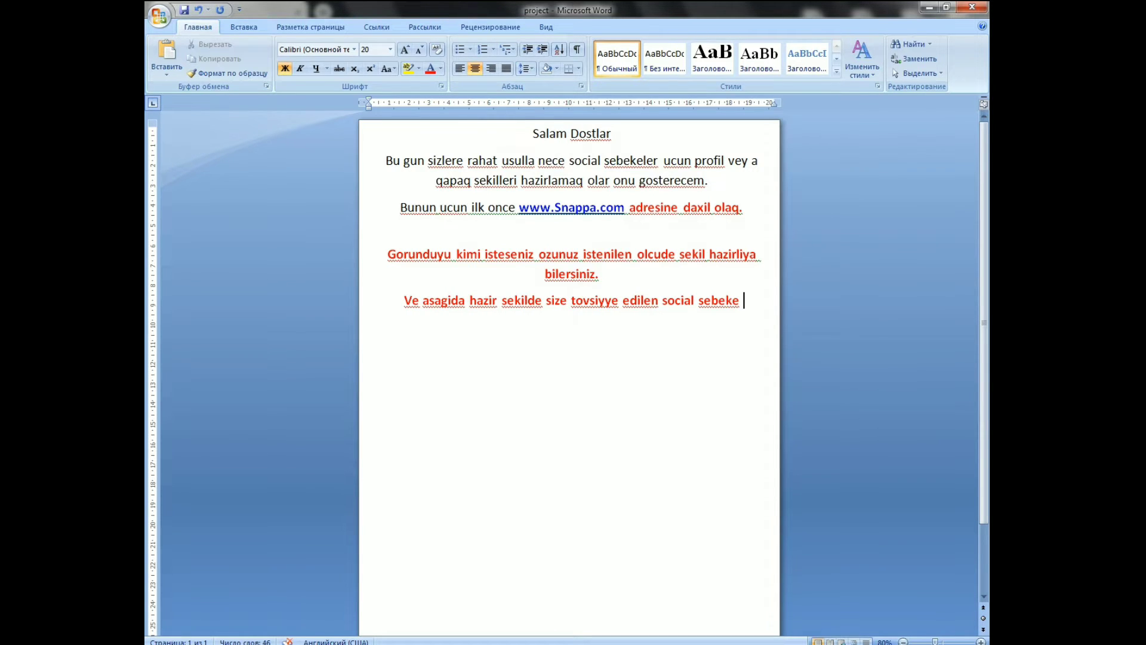
pyautogui.write(' profil s')
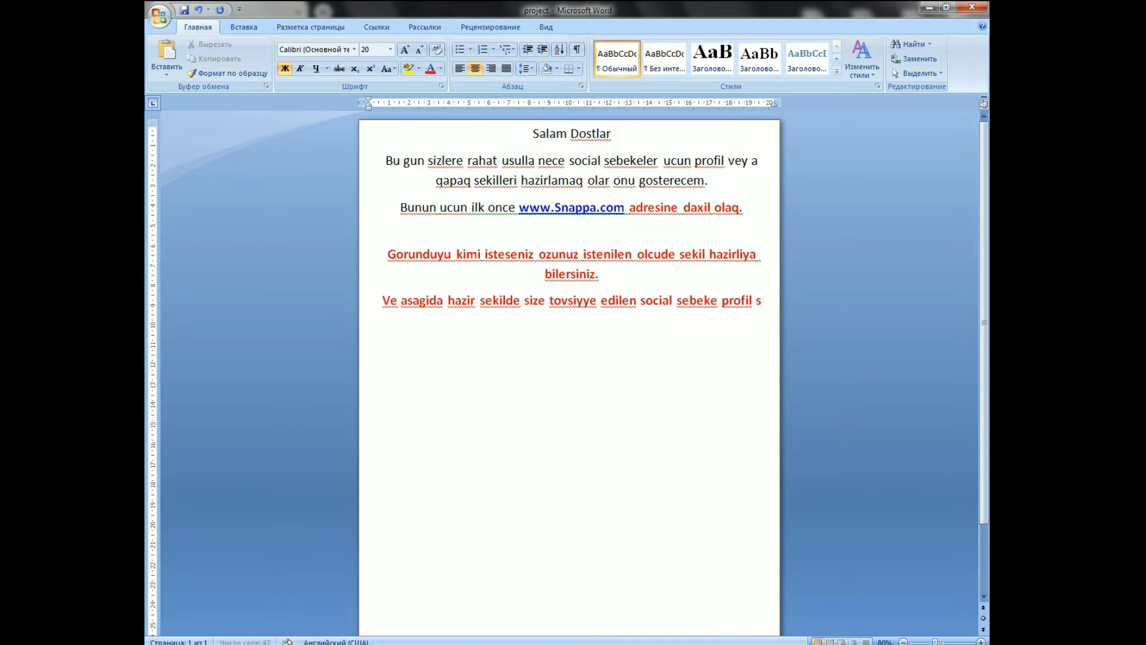
pyautogui.write('ekilleri ucu')
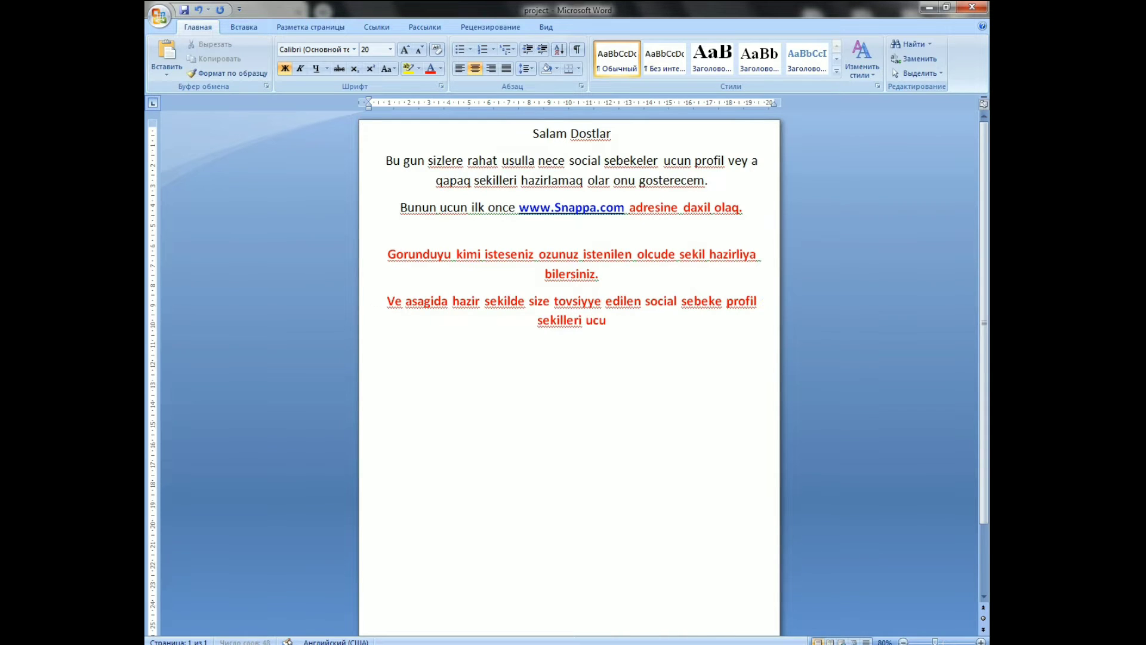
pyautogui.write('n secenekle')
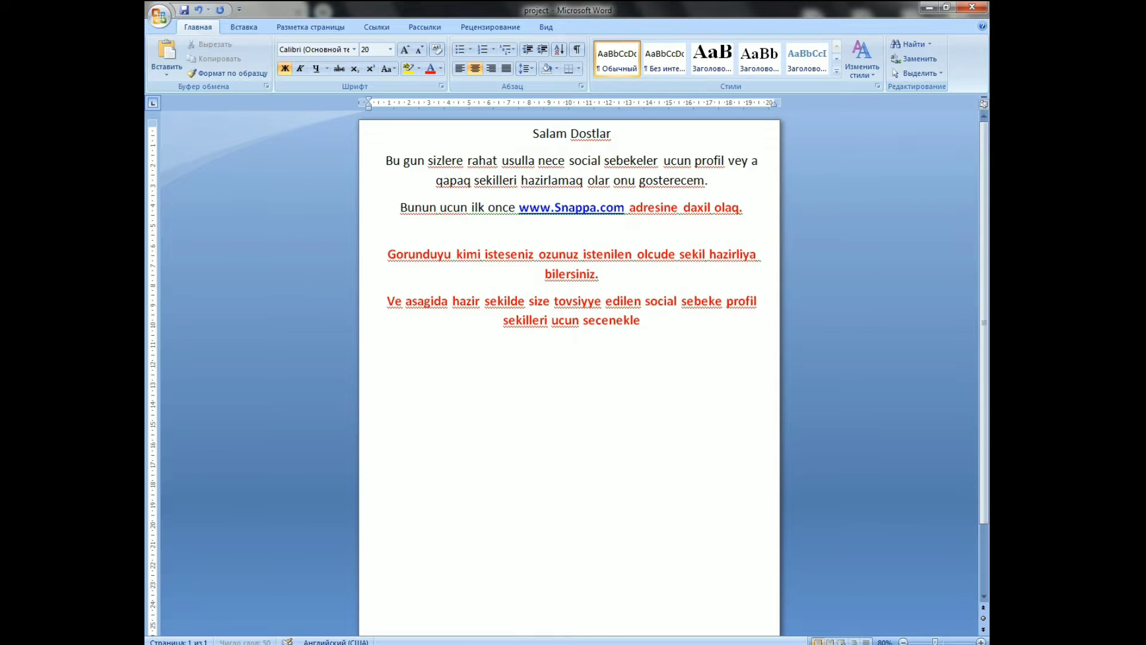
pyautogui.write('r verilib')
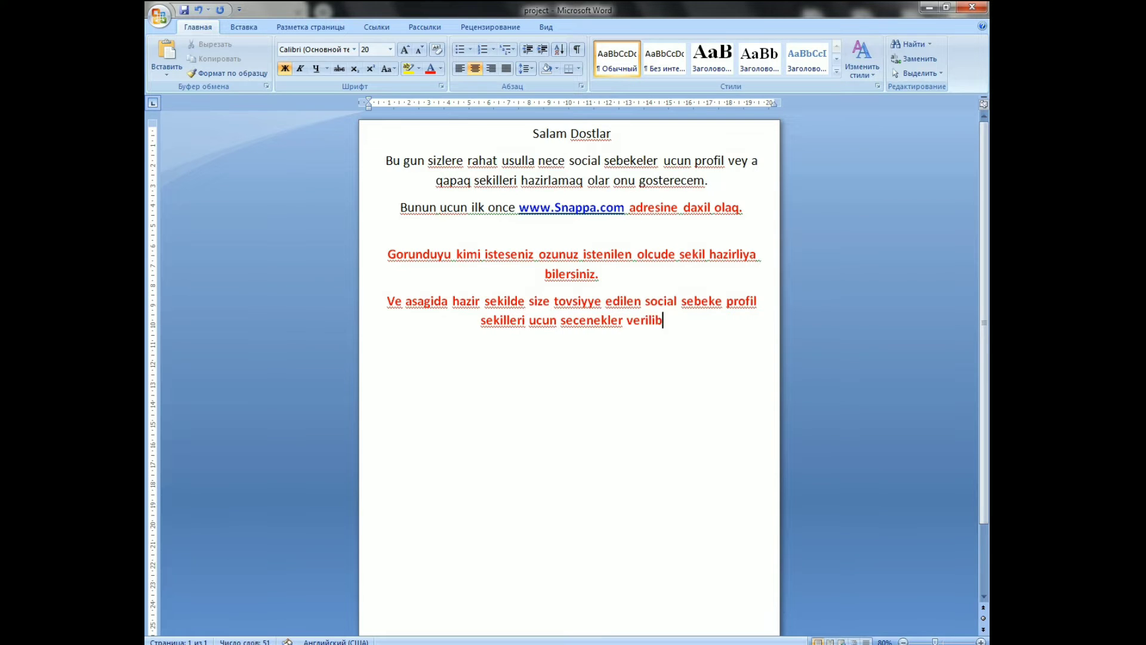
pyautogui.write('.')
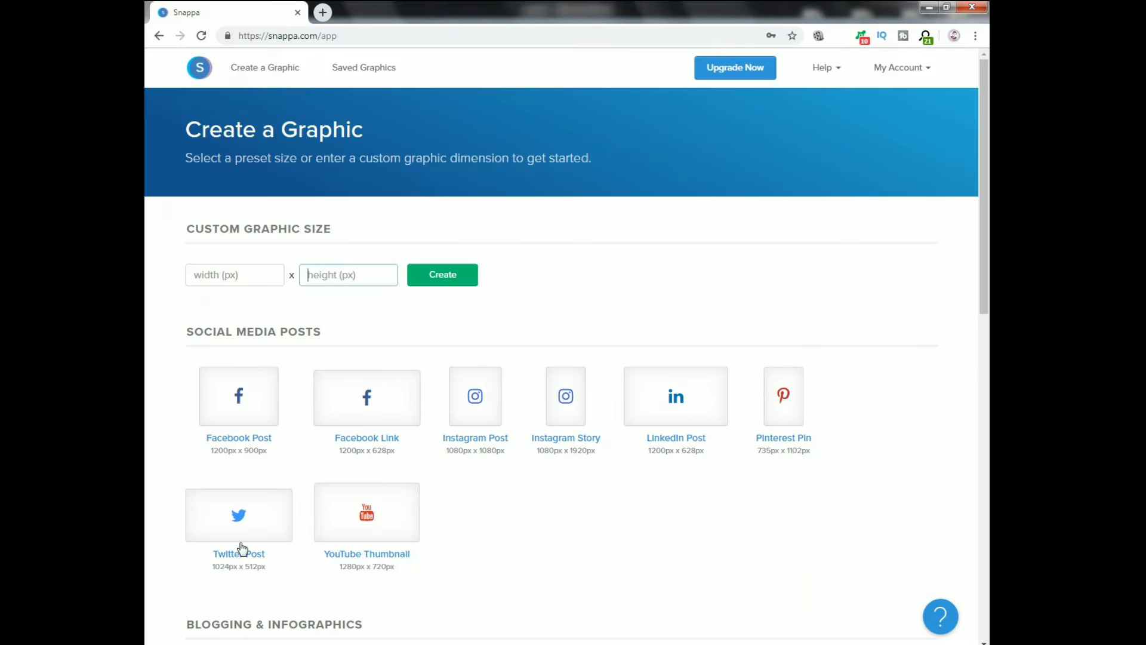
pyautogui.scroll(-2, 212, 370)
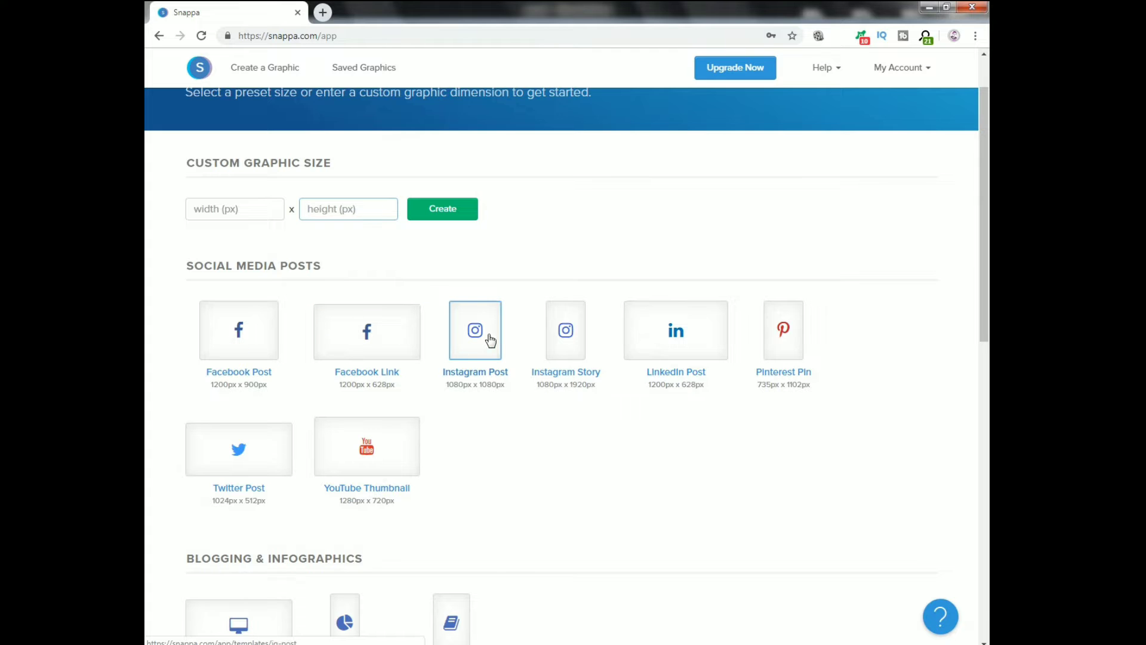
pyautogui.scroll(-1, 740, 334)
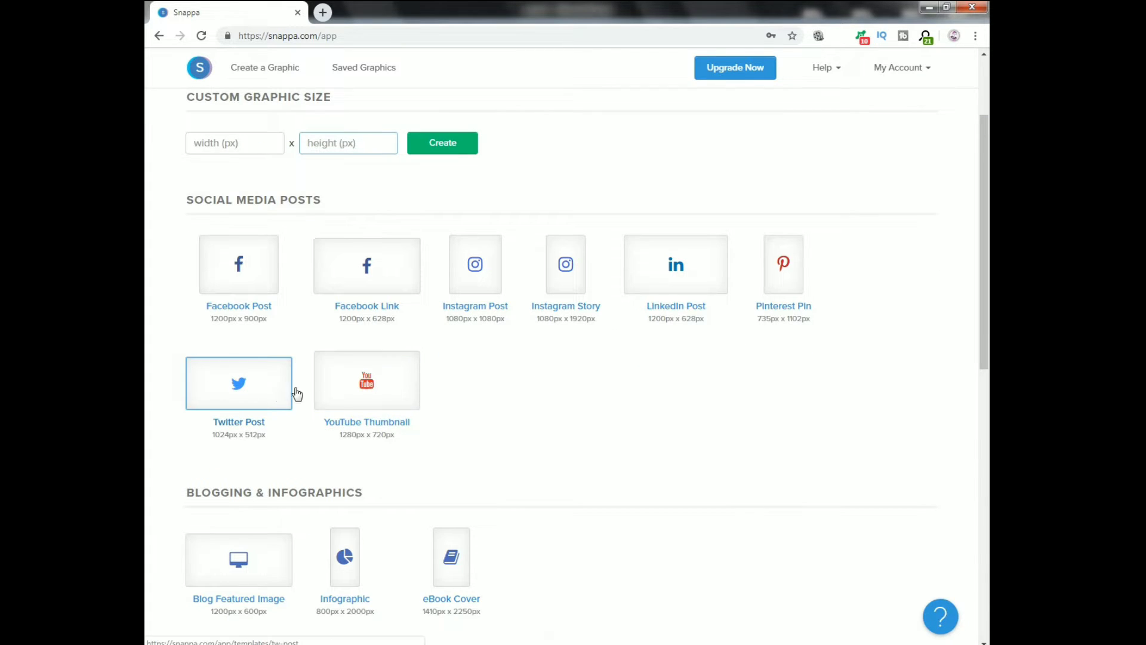
pyautogui.scroll(-1, 328, 392)
pyautogui.scroll(-2, 222, 412)
pyautogui.scroll(-1, 358, 412)
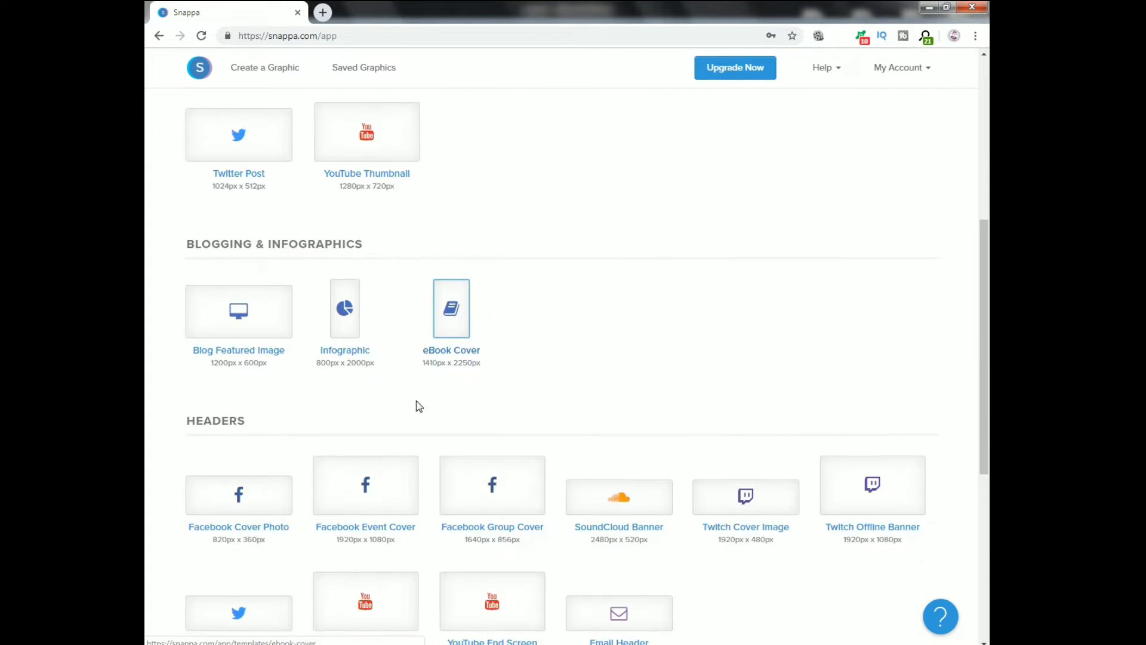
pyautogui.scroll(-2, 447, 448)
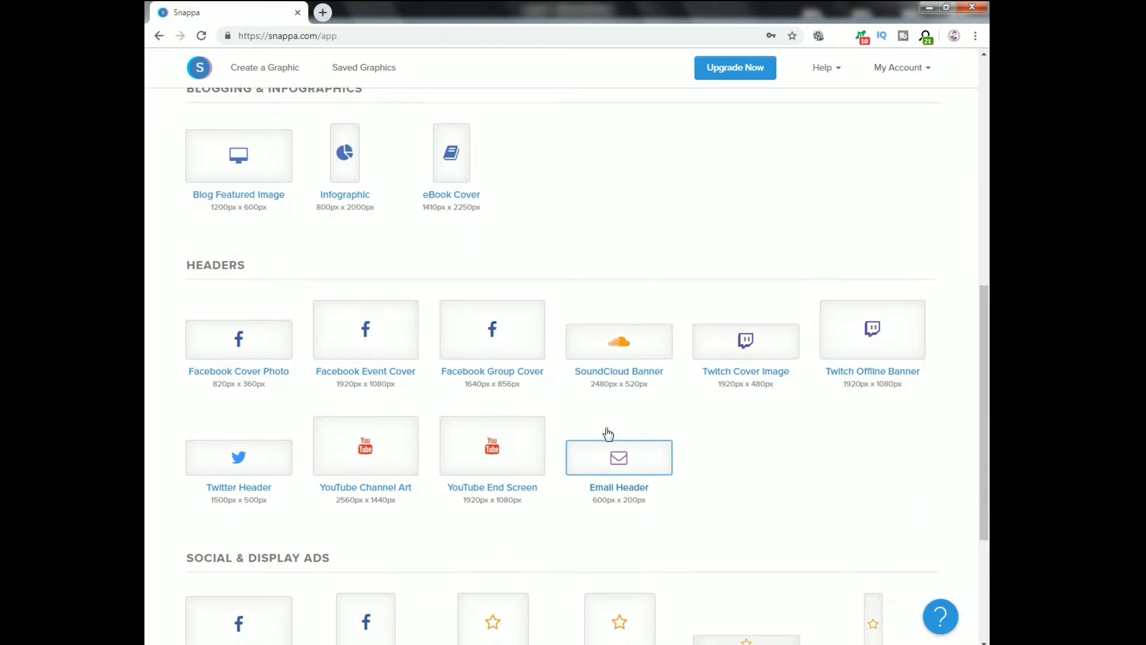
pyautogui.scroll(-3, 609, 435)
pyautogui.scroll(1, 658, 477)
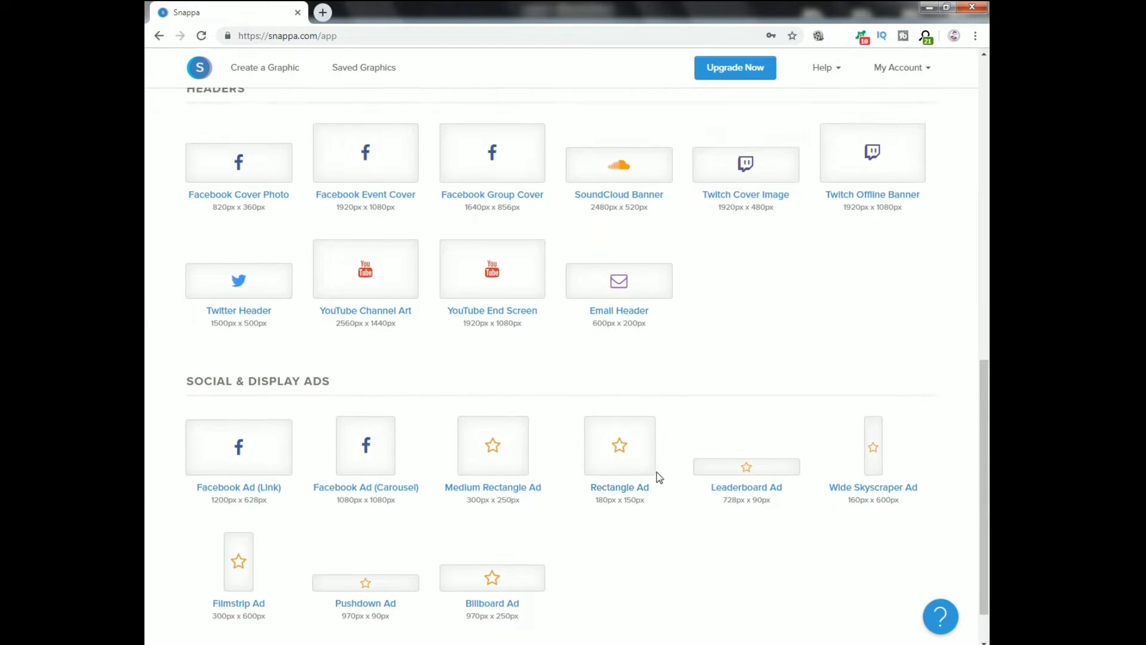
pyautogui.scroll(4, 658, 477)
pyautogui.scroll(1, 658, 477)
pyautogui.scroll(2, 658, 478)
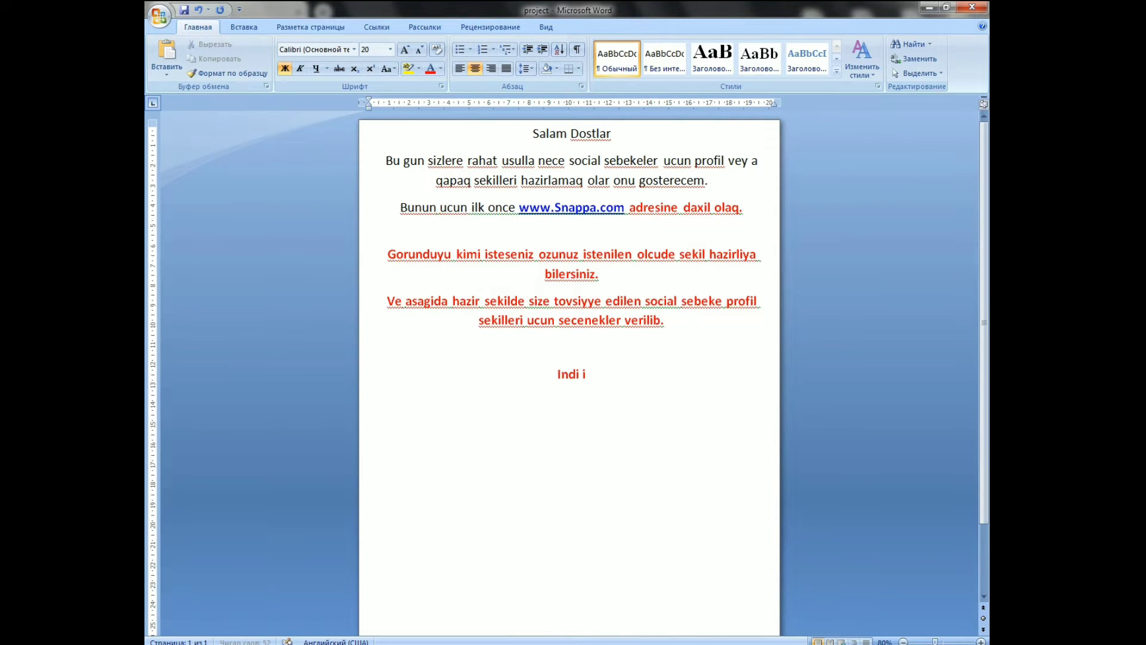
# - Type the closing lines about making a YouTube cover, ending with 'Buyrun xos seyrler.'
pyautogui.write('se gelin birl')
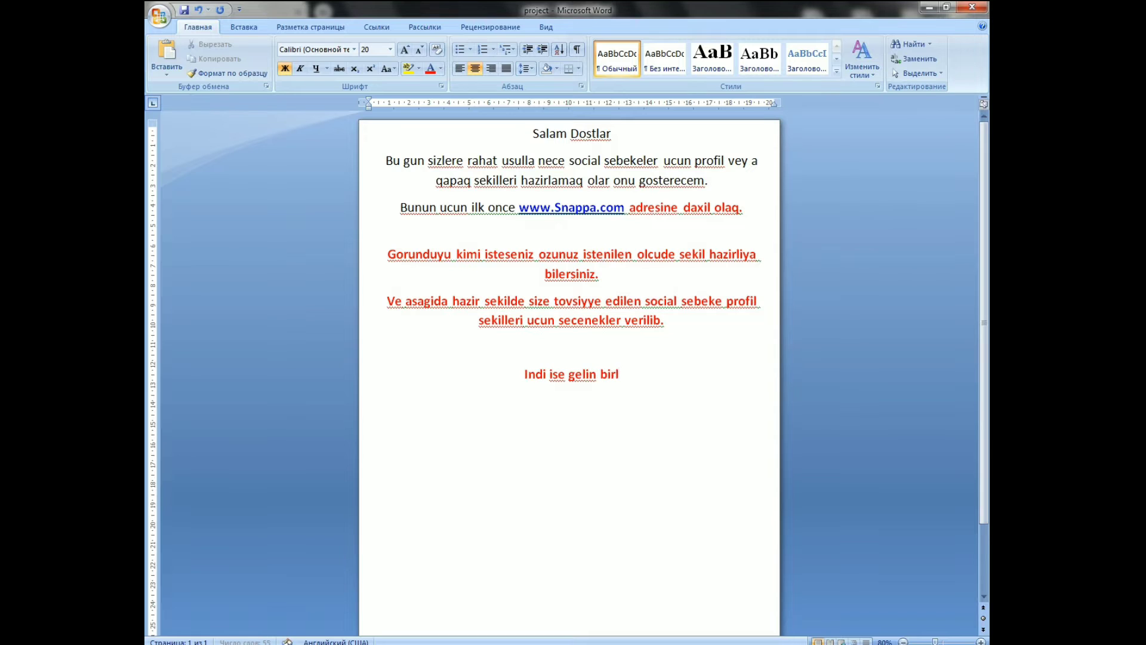
pyautogui.write('ikde bir')
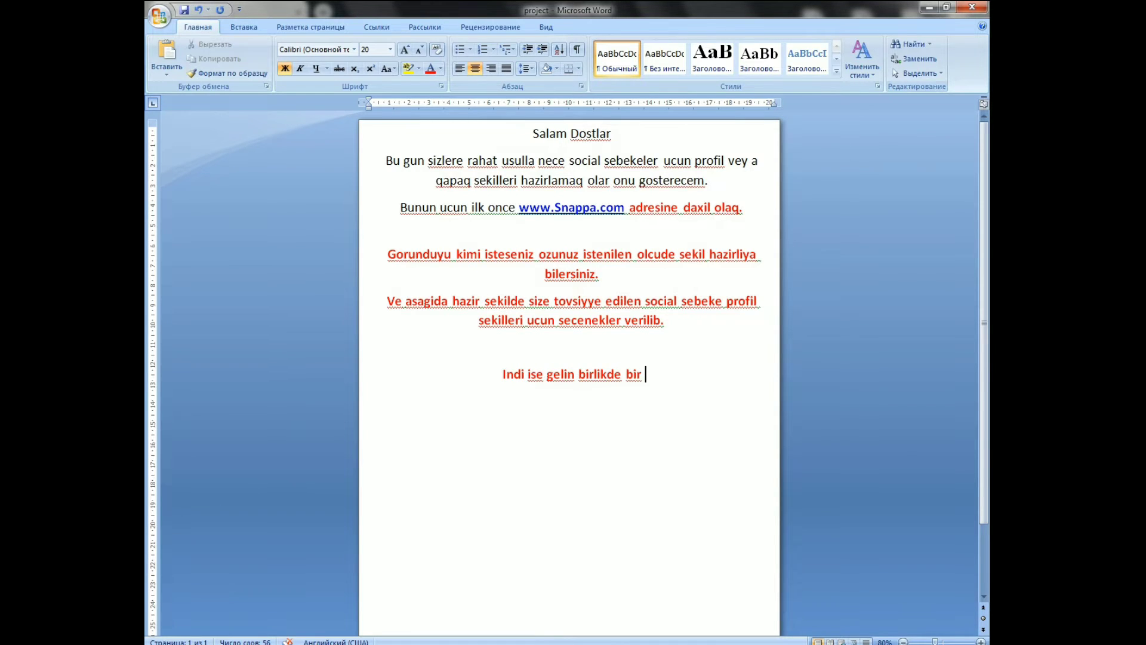
pyautogui.write(' qa')
pyautogui.press('BackSpace')
pyautogui.press('BackSpace')
pyautogui.press('BackSpace')
pyautogui.write('youtube ')
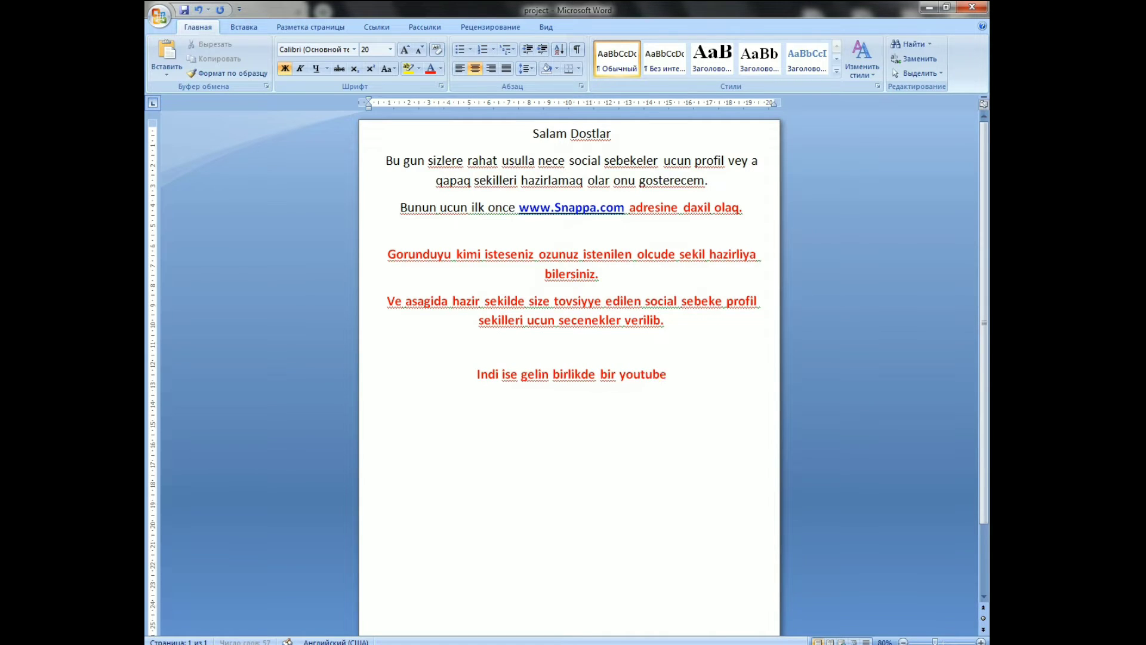
pyautogui.write('ucun qab')
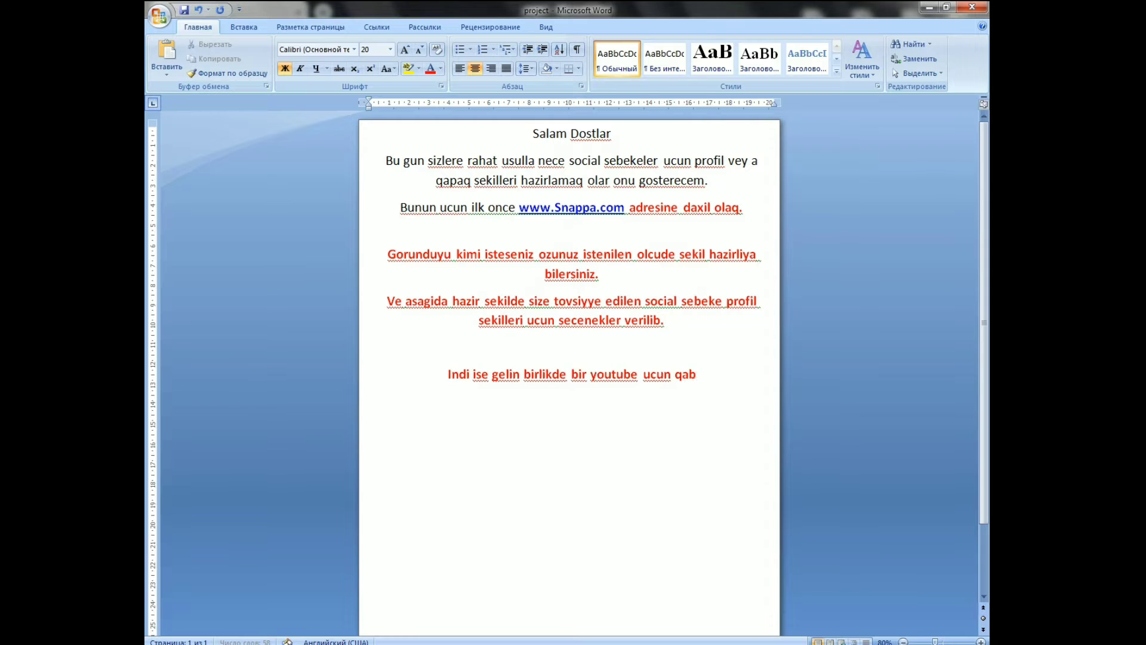
pyautogui.write('aq sekli ha')
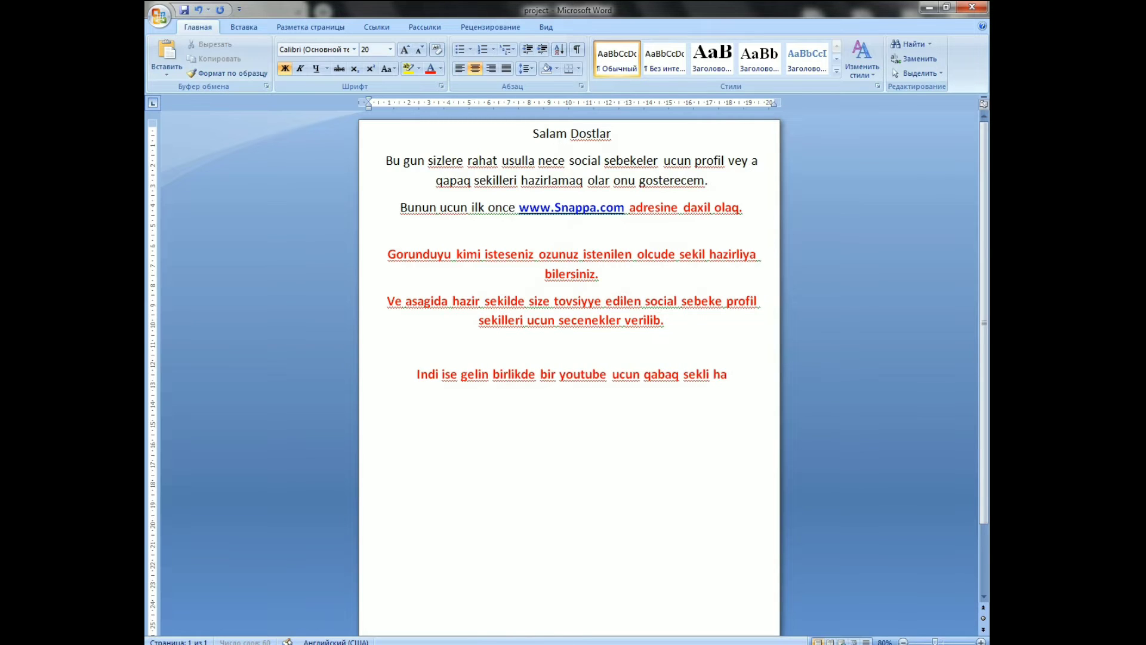
pyautogui.write('zirlayaq.')
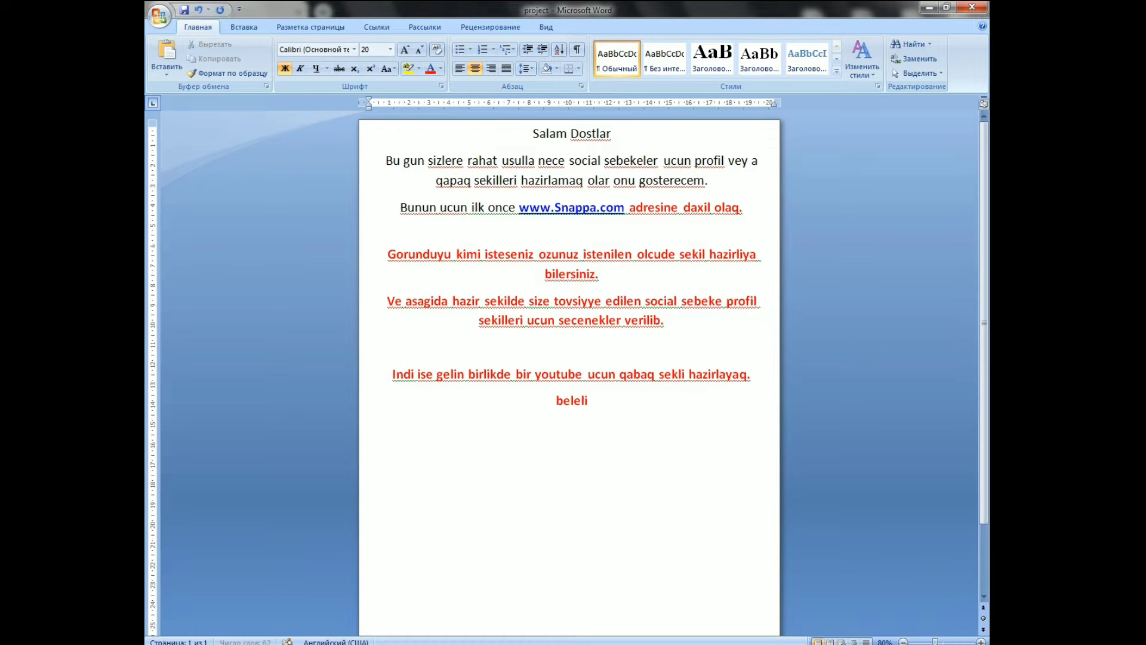
pyautogui.write(' belelikde')
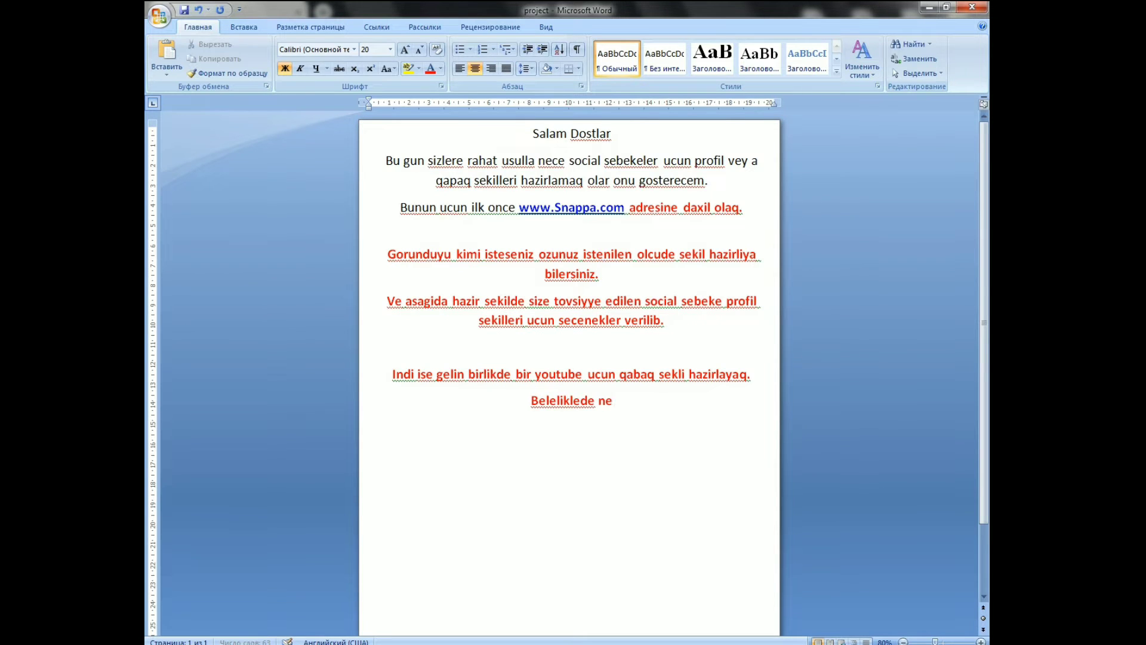
pyautogui.write('ce hazirlamaq ')
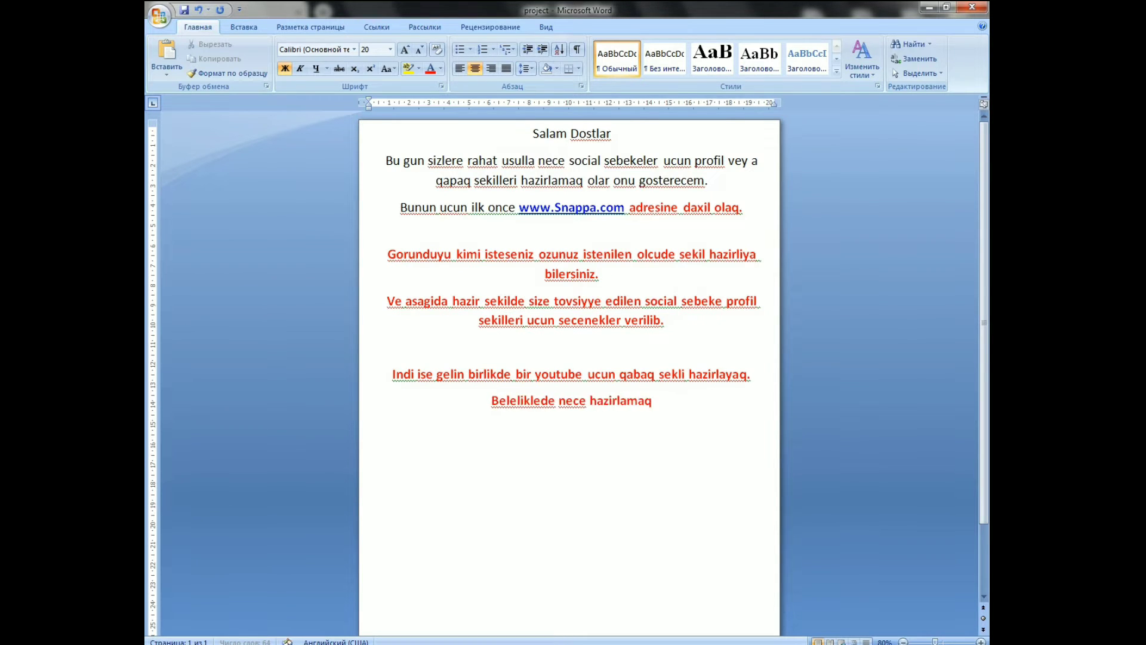
pyautogui.write('lazim old')
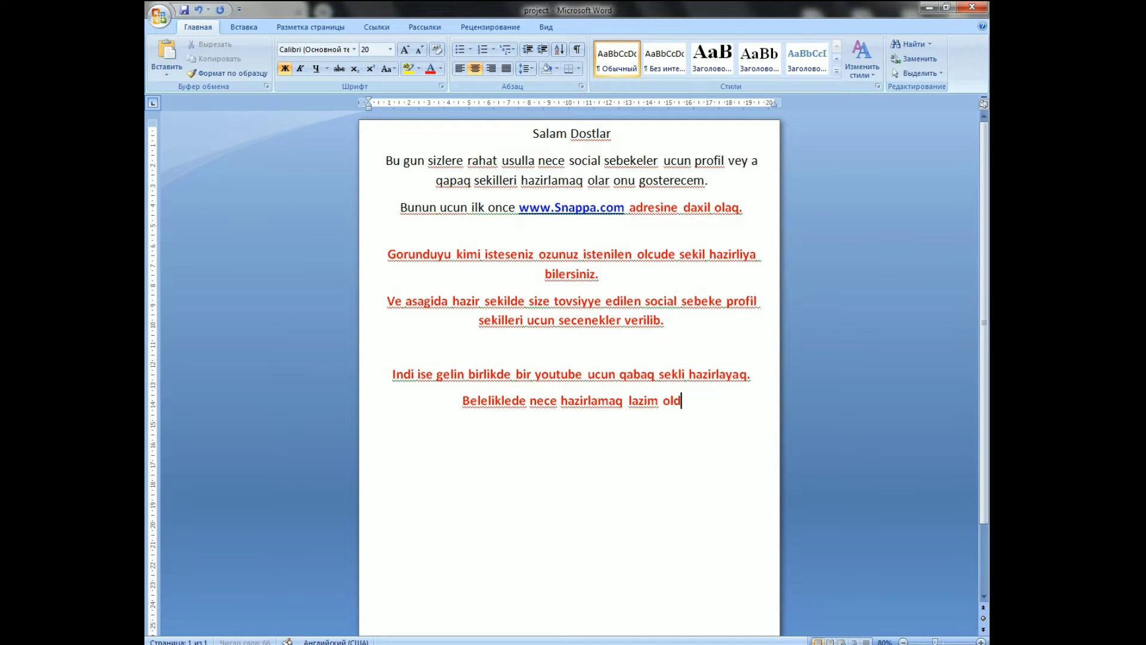
pyautogui.write('ugu haqqinda ')
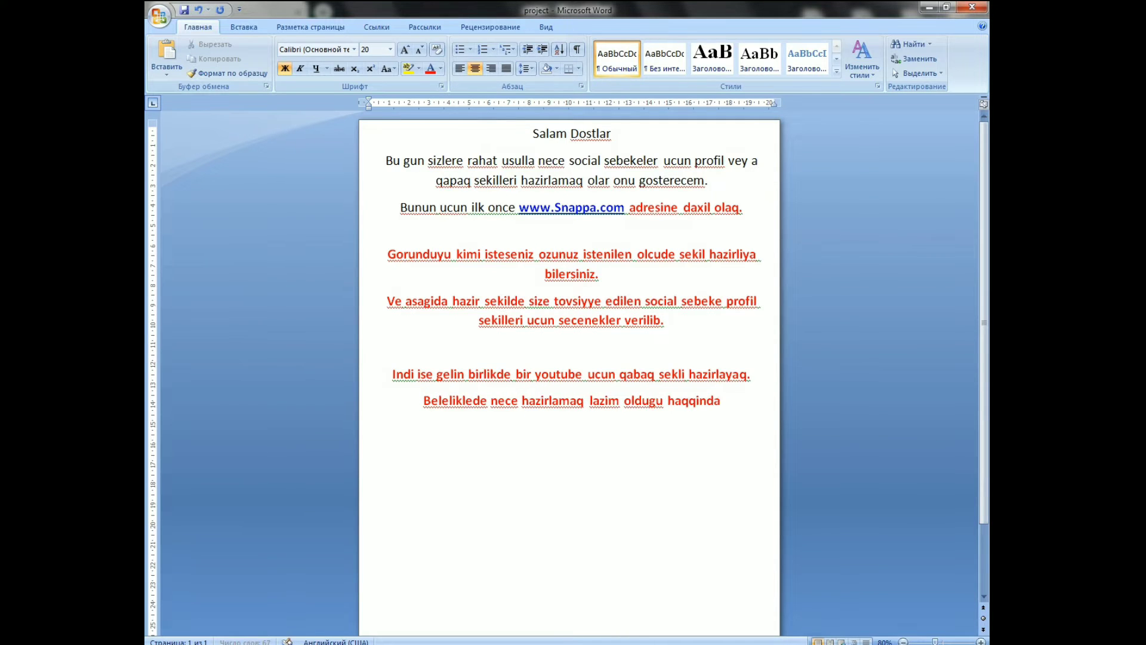
pyautogui.write('oy')
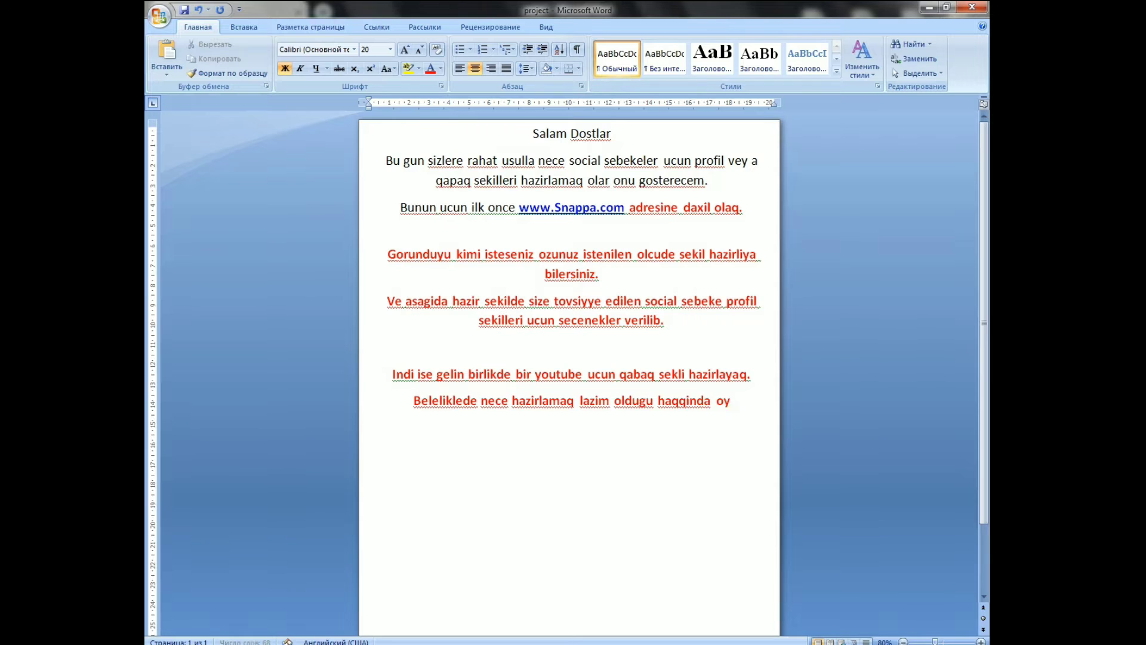
pyautogui.write('renmis')
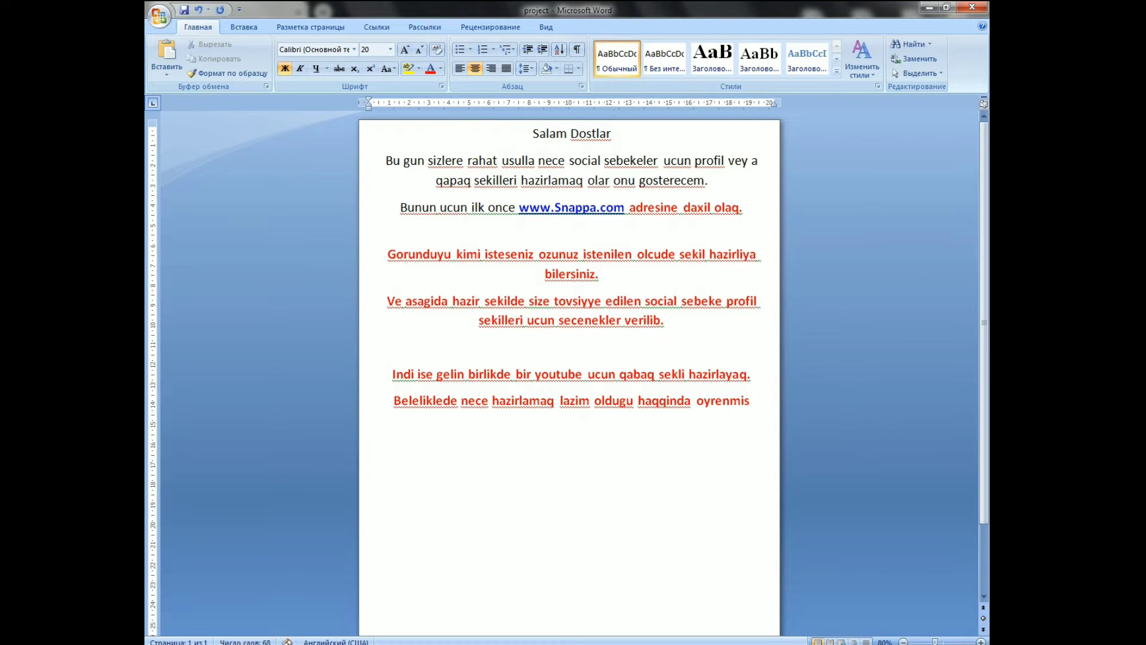
pyautogui.write(' olariqi')
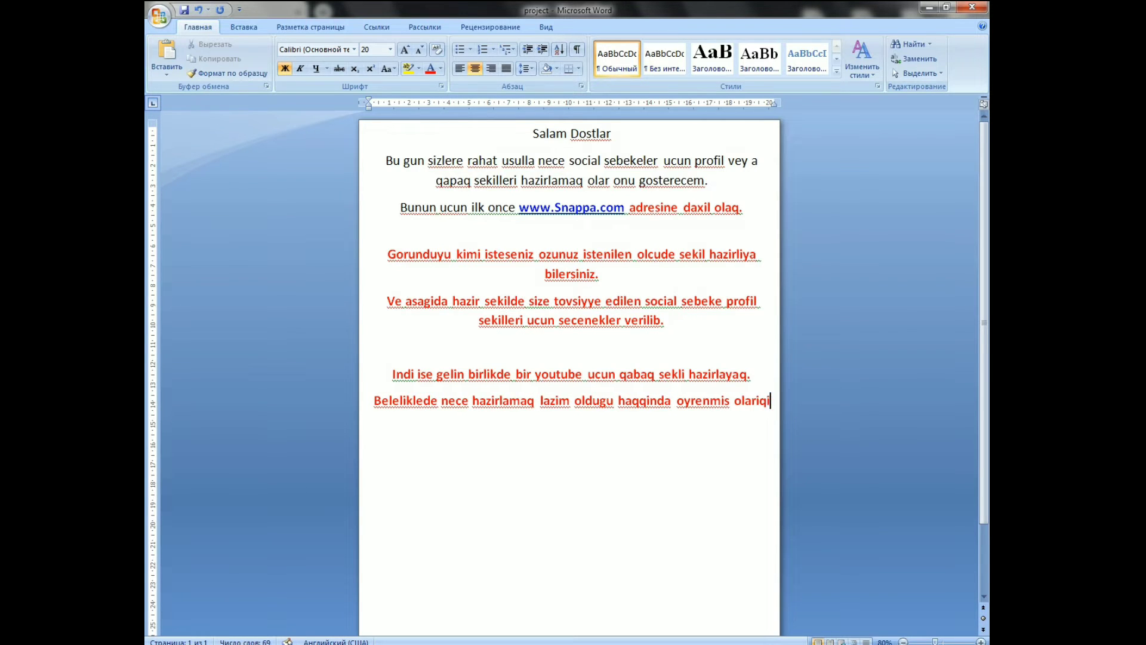
pyautogui.write('.')
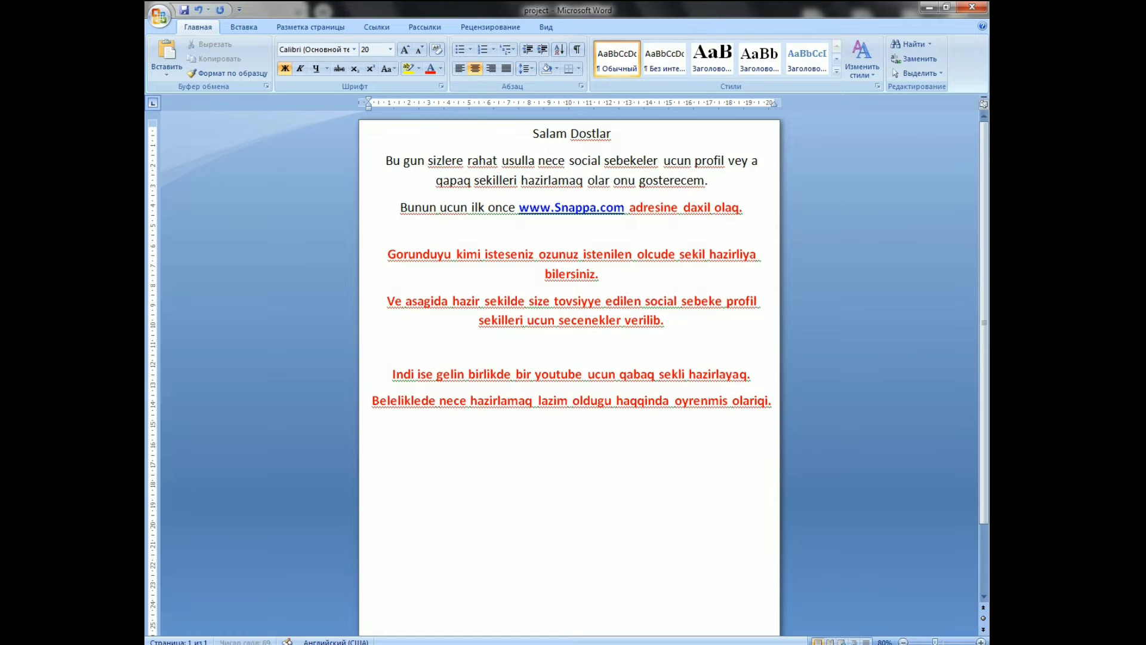
pyautogui.write('  Buyrun ')
pyautogui.write('xos seyr')
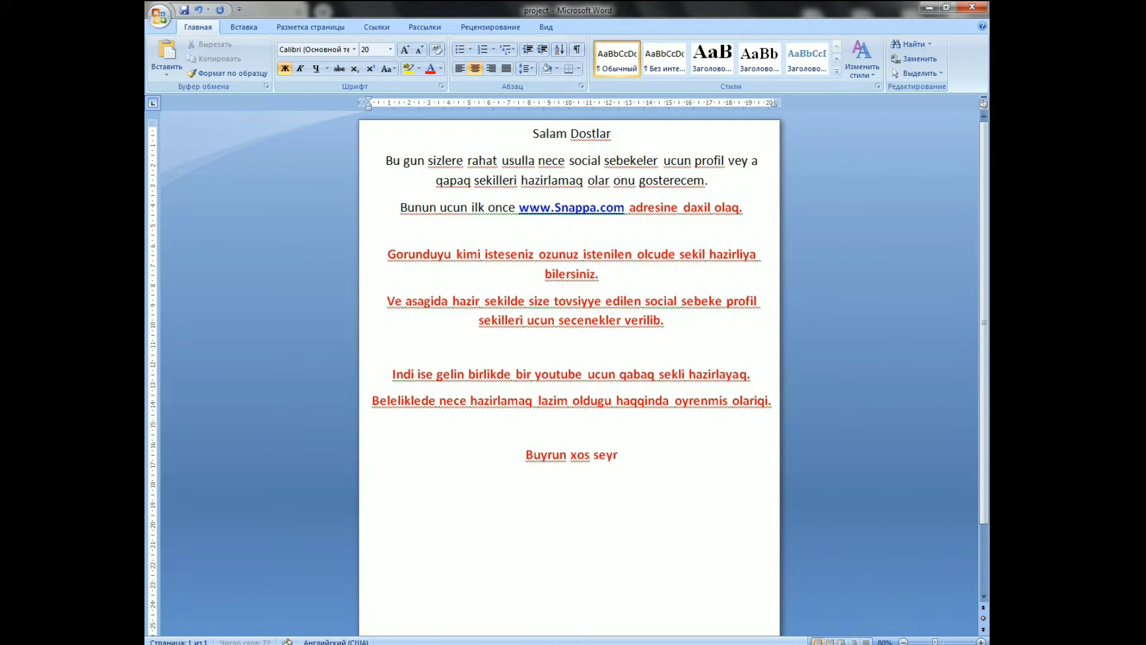
pyautogui.write('ler.')
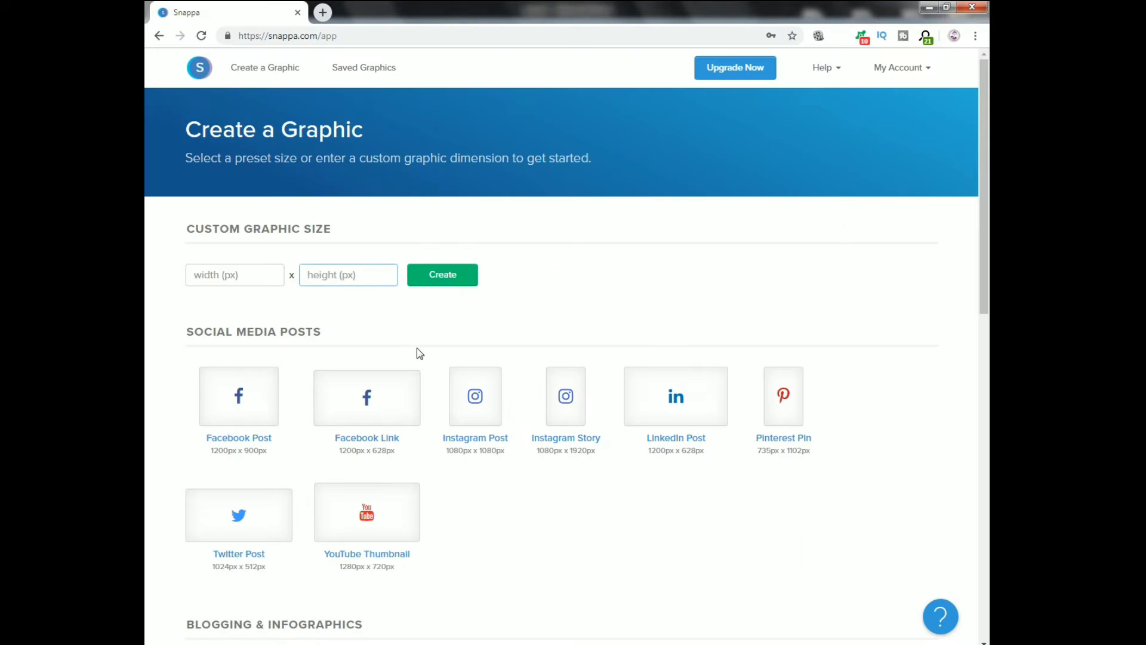
# - In Snappa, scroll down to Headers and open the YouTube Channel Art (2560 × 1440) templates
pyautogui.scroll(-2, 447, 334)
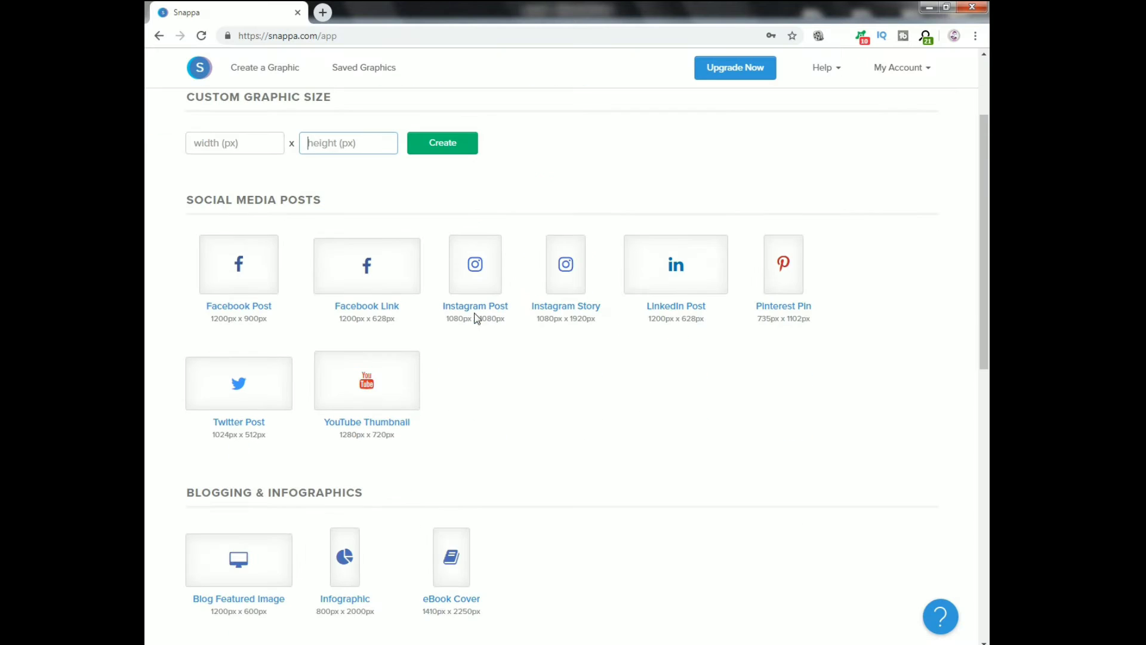
pyautogui.scroll(-2, 541, 329)
pyautogui.scroll(-2, 540, 329)
pyautogui.scroll(-2, 540, 329)
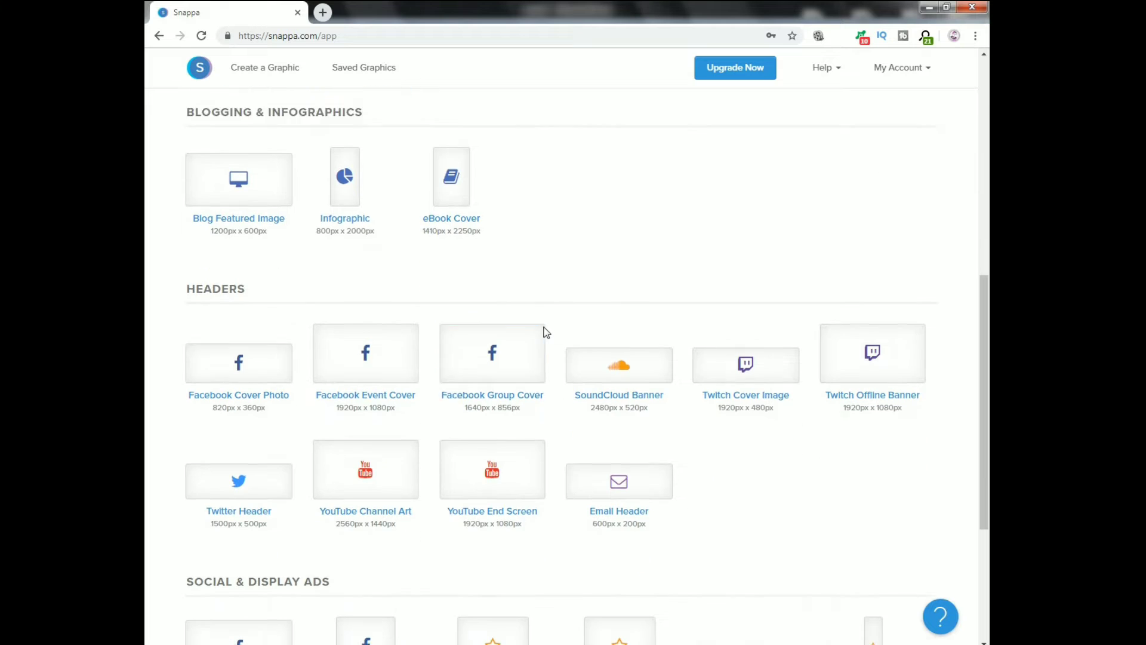
pyautogui.click(366, 461)
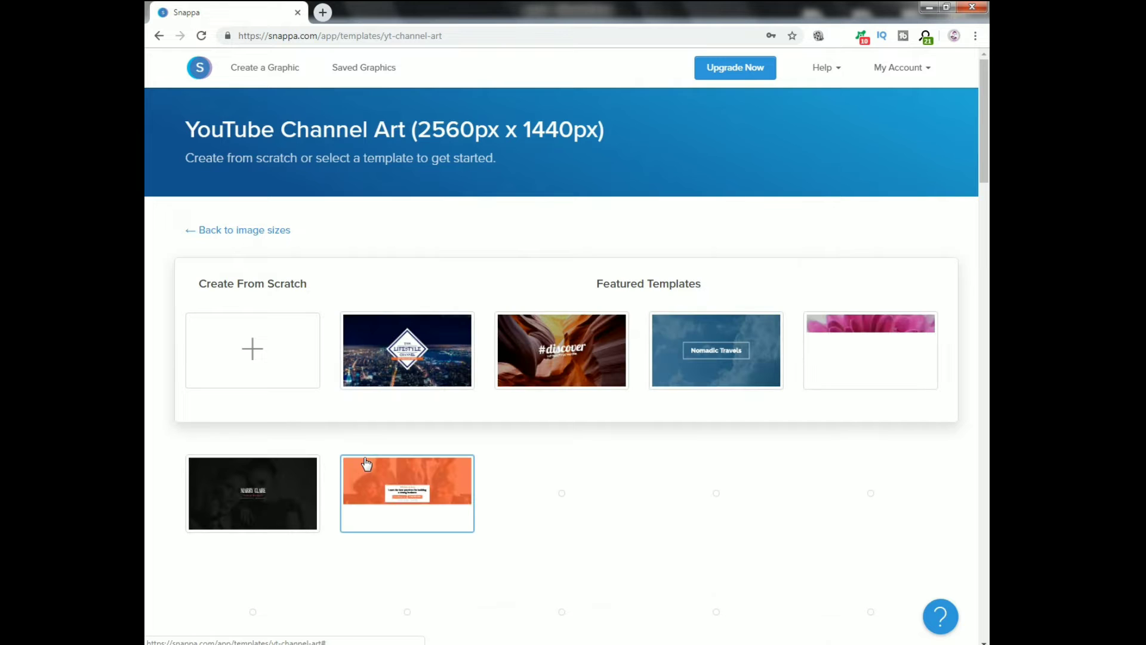
# - Scroll through the channel art templates and open the 'How To Build Your Own COMPUTER' template
pyautogui.scroll(-1, 489, 370)
pyautogui.scroll(-1, 497, 340)
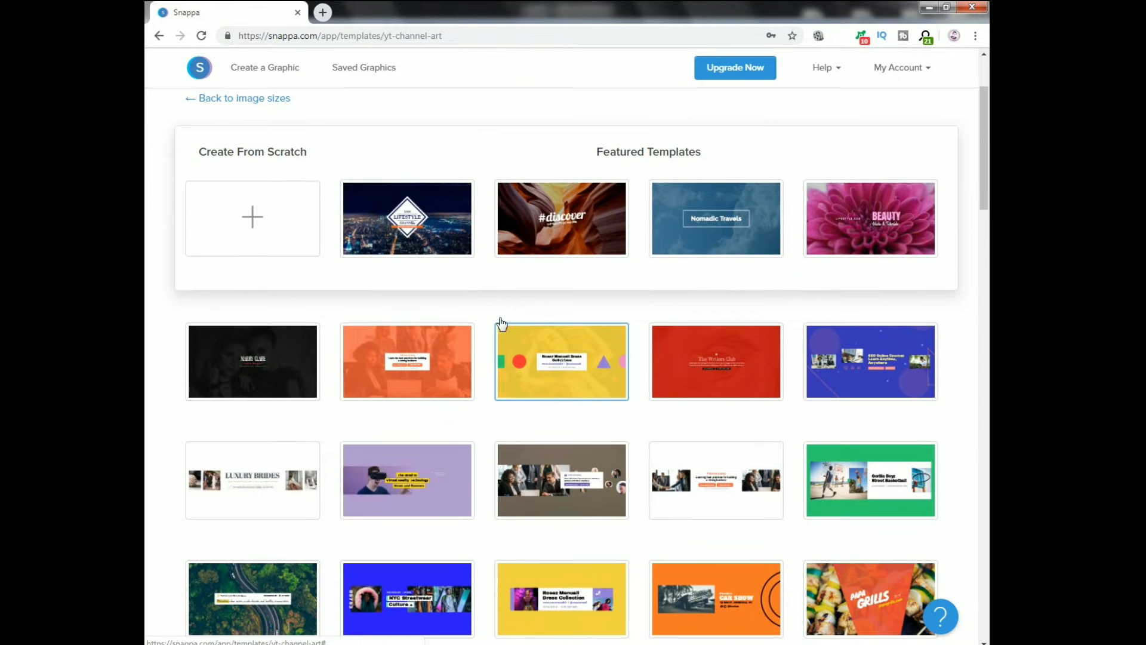
pyautogui.scroll(-1, 668, 260)
pyautogui.scroll(-1, 630, 262)
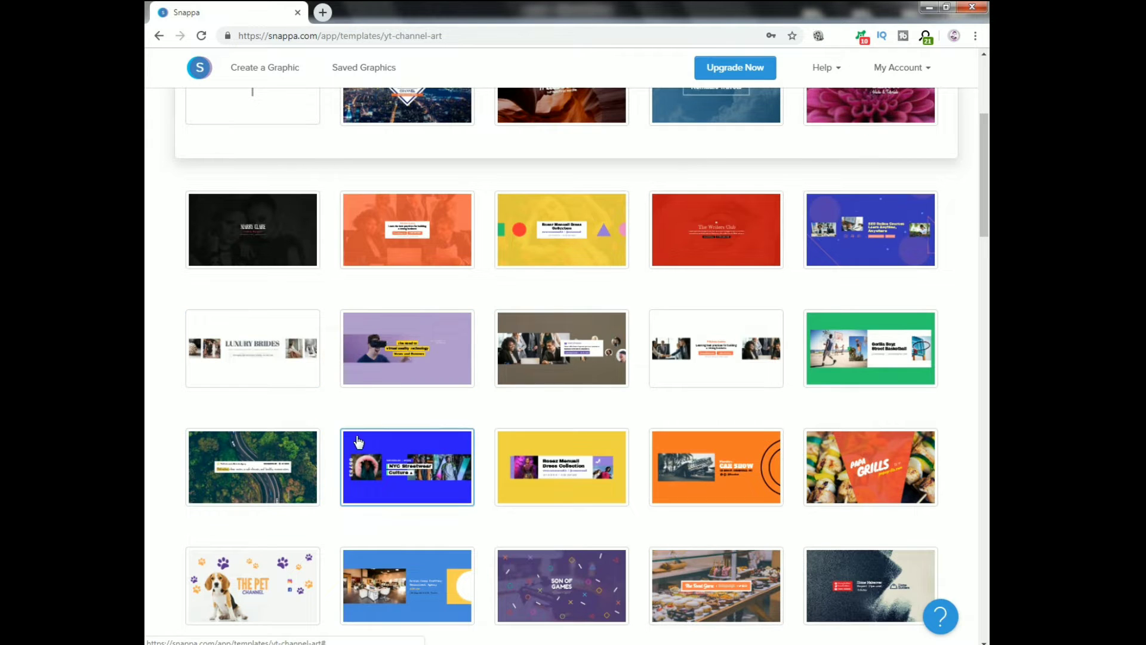
pyautogui.scroll(-1, 370, 433)
pyautogui.scroll(-1, 403, 428)
pyautogui.scroll(-1, 460, 408)
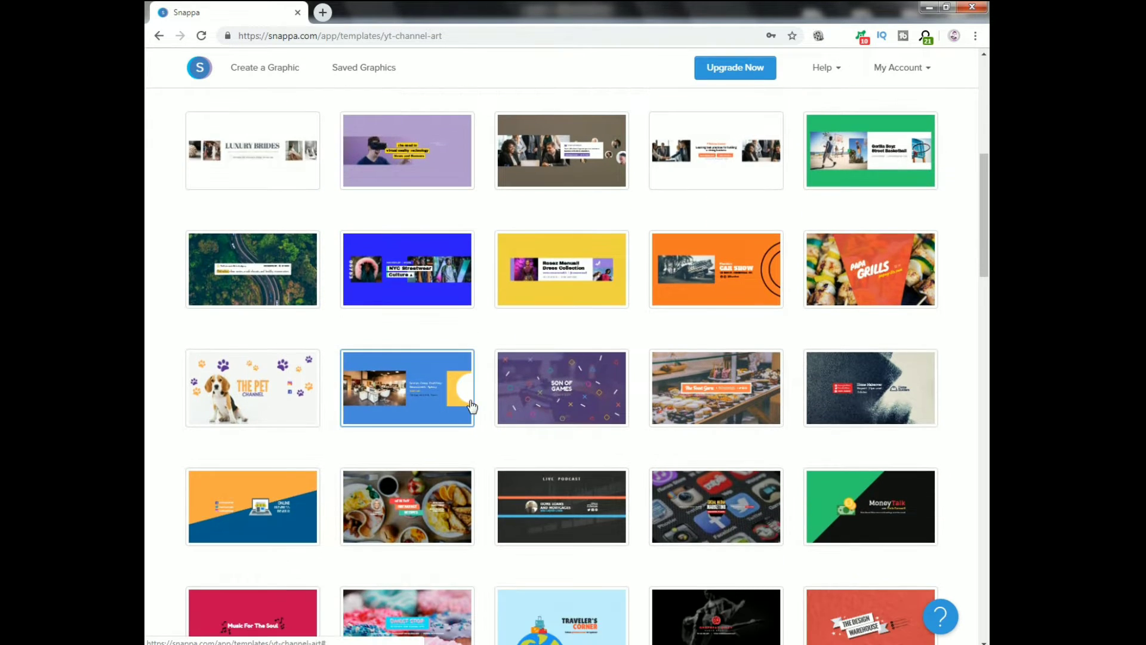
pyautogui.scroll(-1, 473, 402)
pyautogui.scroll(-1, 512, 391)
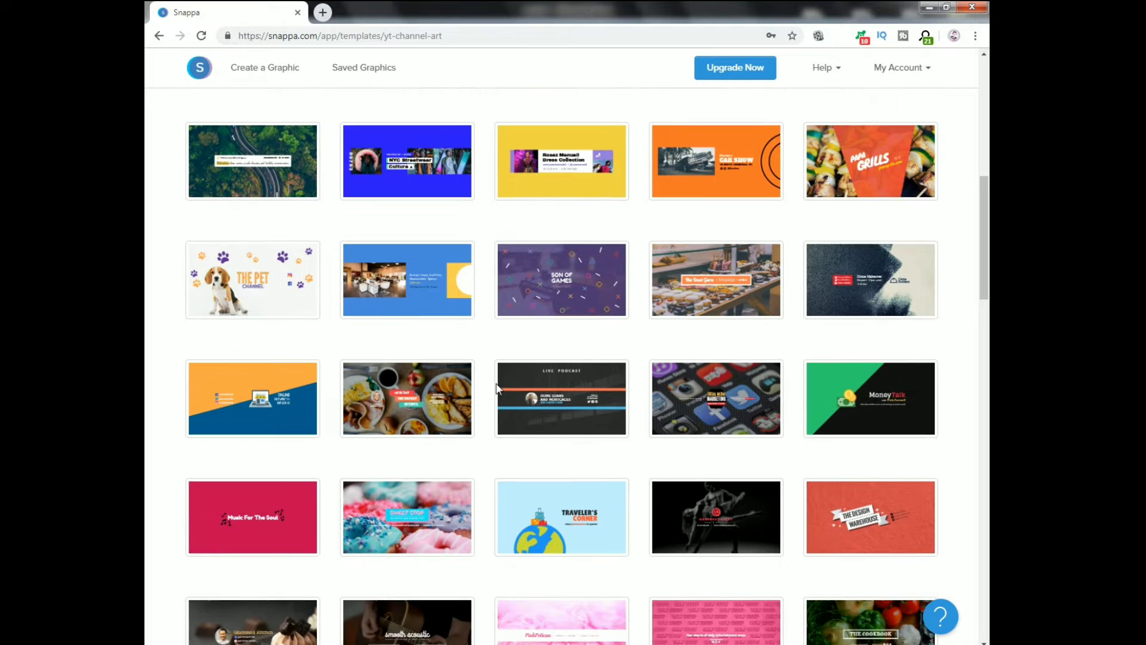
pyautogui.scroll(-1, 504, 390)
pyautogui.scroll(-1, 499, 390)
pyautogui.scroll(-1, 520, 394)
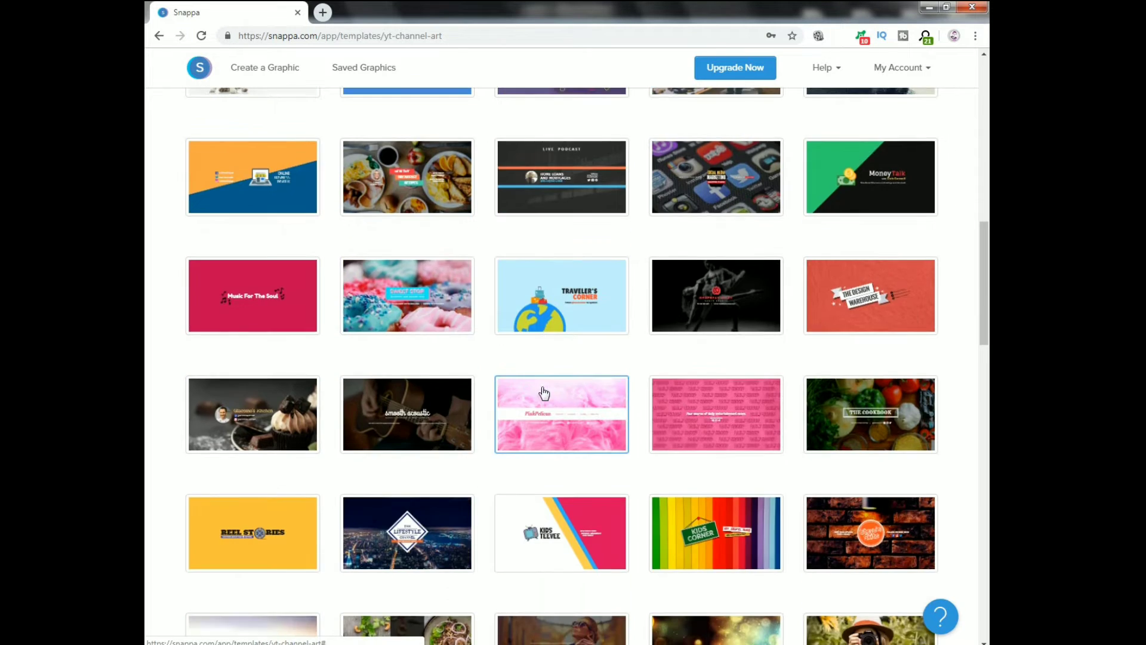
pyautogui.scroll(-1, 597, 385)
pyautogui.scroll(-1, 793, 367)
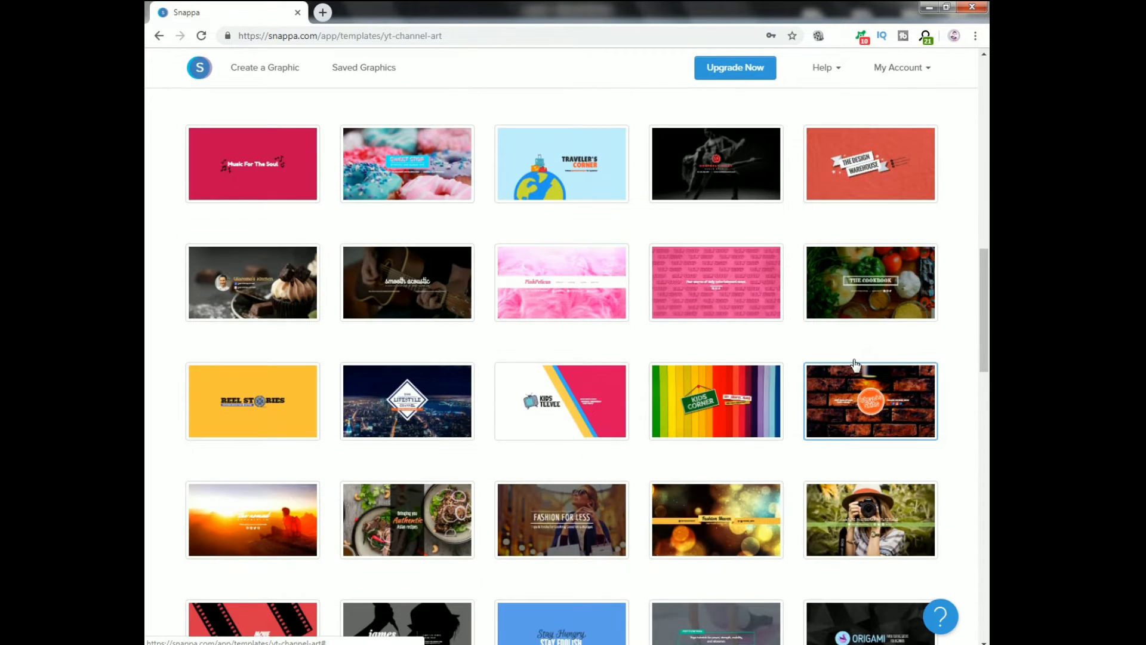
pyautogui.scroll(-2, 853, 364)
pyautogui.scroll(-1, 854, 364)
pyautogui.scroll(-1, 855, 364)
pyautogui.scroll(-1, 853, 364)
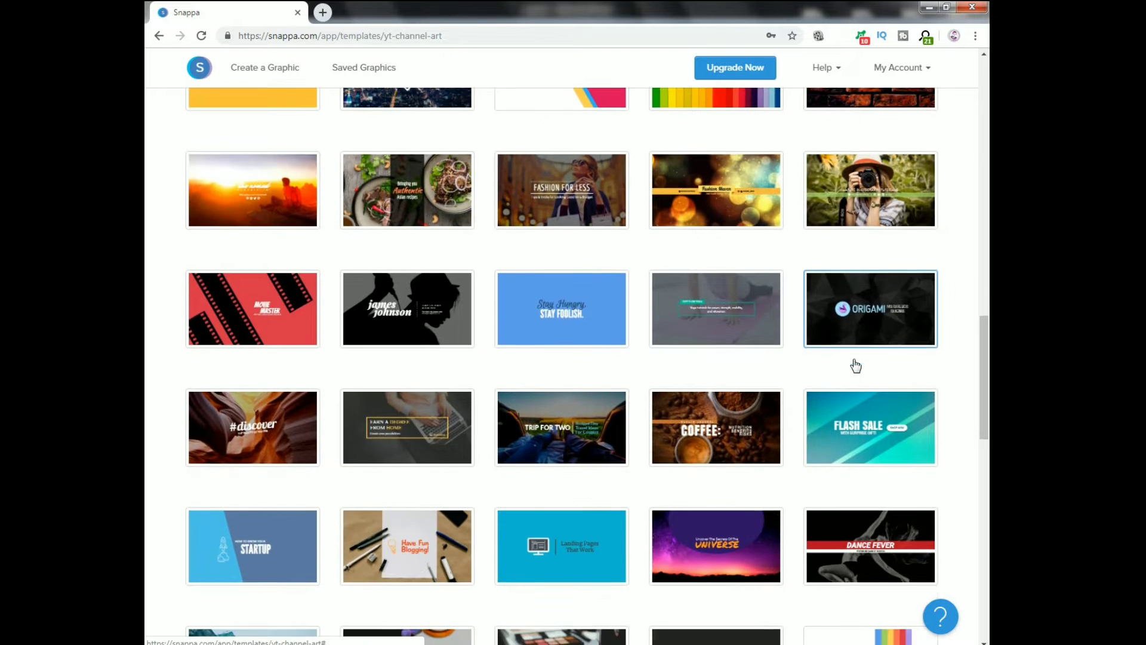
pyautogui.scroll(-1, 848, 363)
pyautogui.scroll(-1, 804, 358)
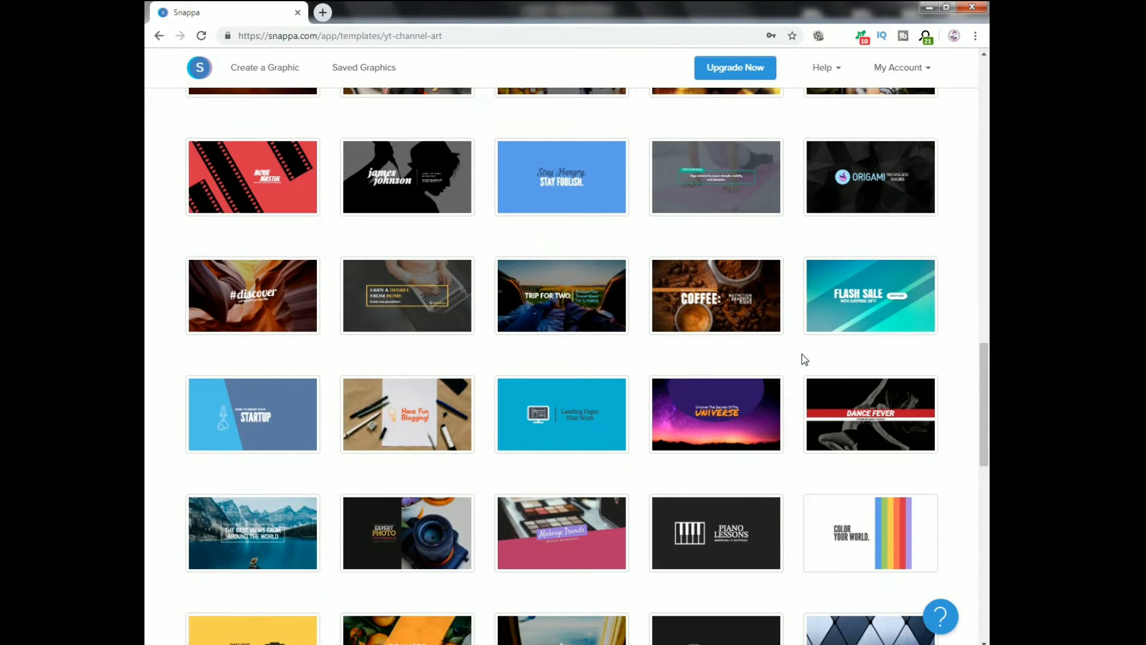
pyautogui.scroll(-1, 764, 354)
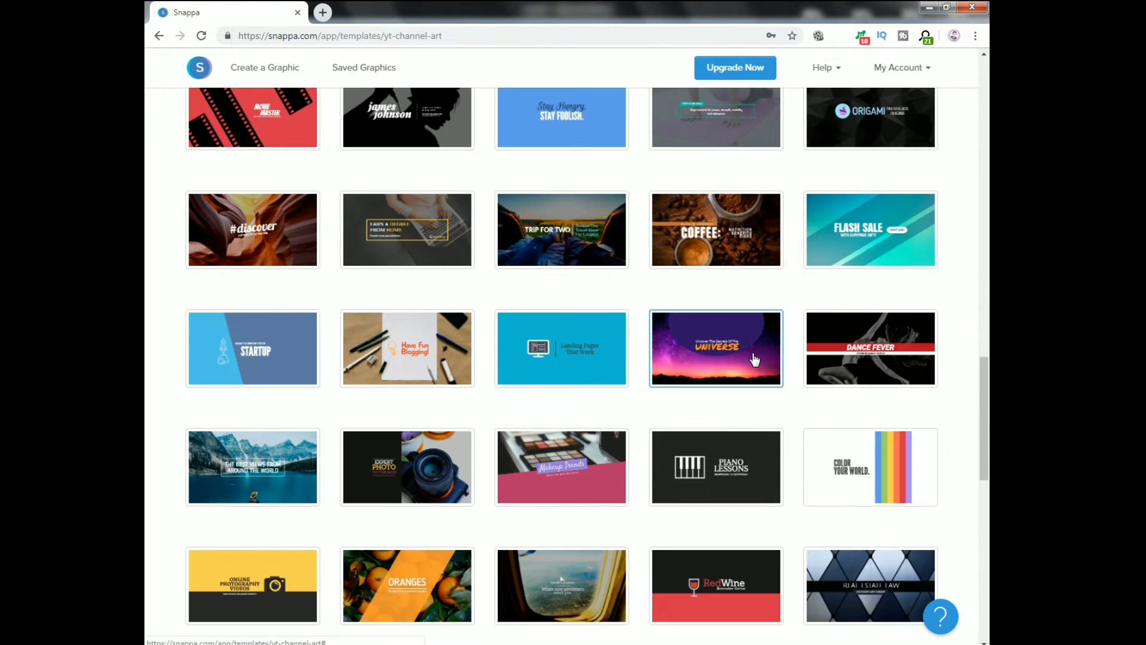
pyautogui.scroll(-1, 755, 359)
pyautogui.scroll(-1, 755, 359)
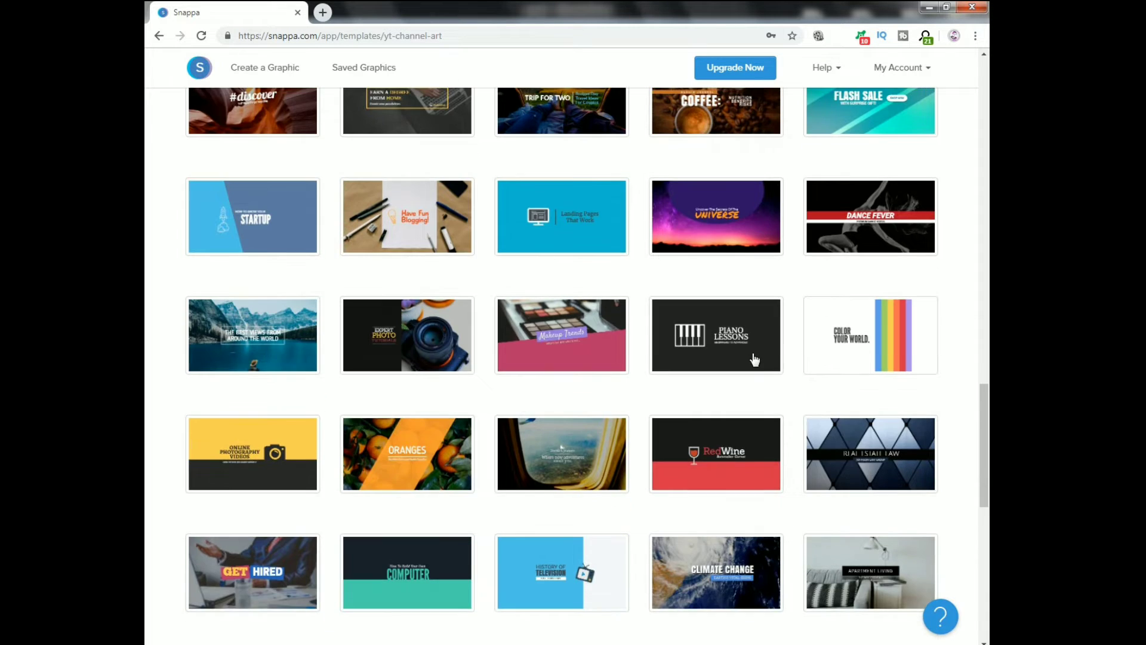
pyautogui.scroll(-1, 755, 359)
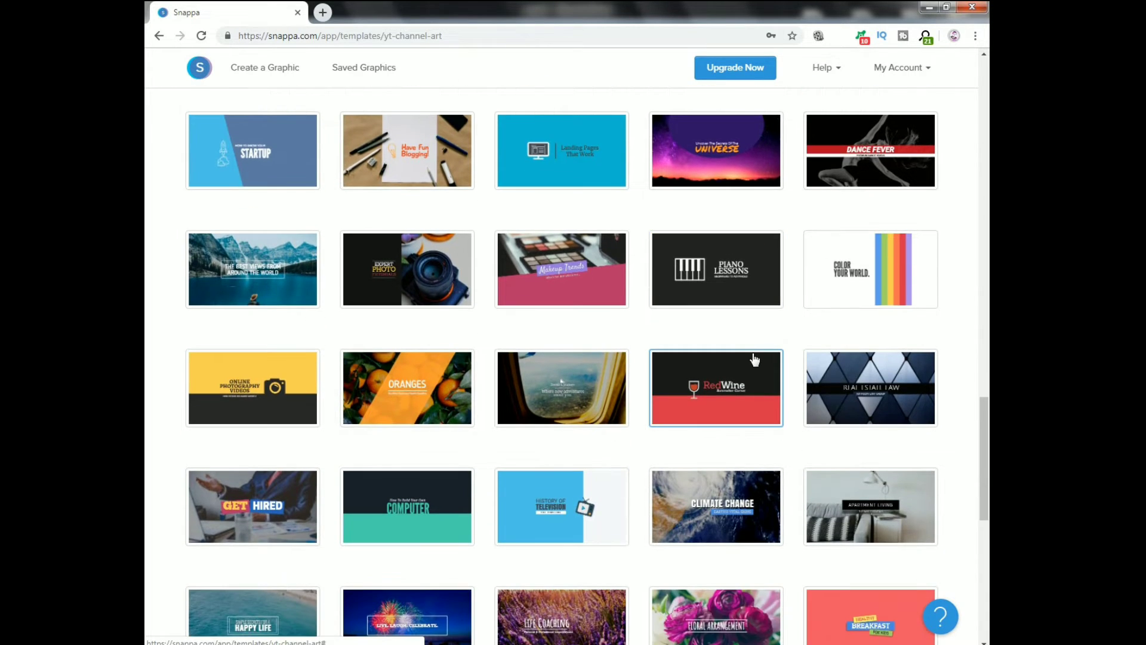
pyautogui.scroll(-1, 754, 358)
pyautogui.scroll(-1, 688, 368)
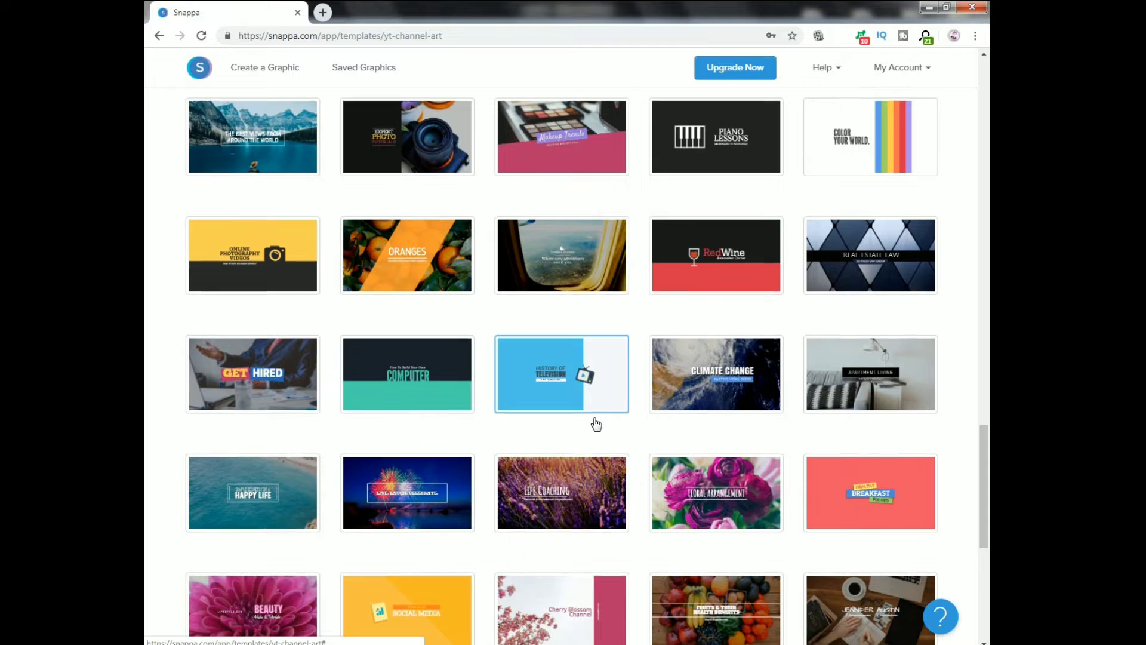
pyautogui.scroll(-1, 596, 424)
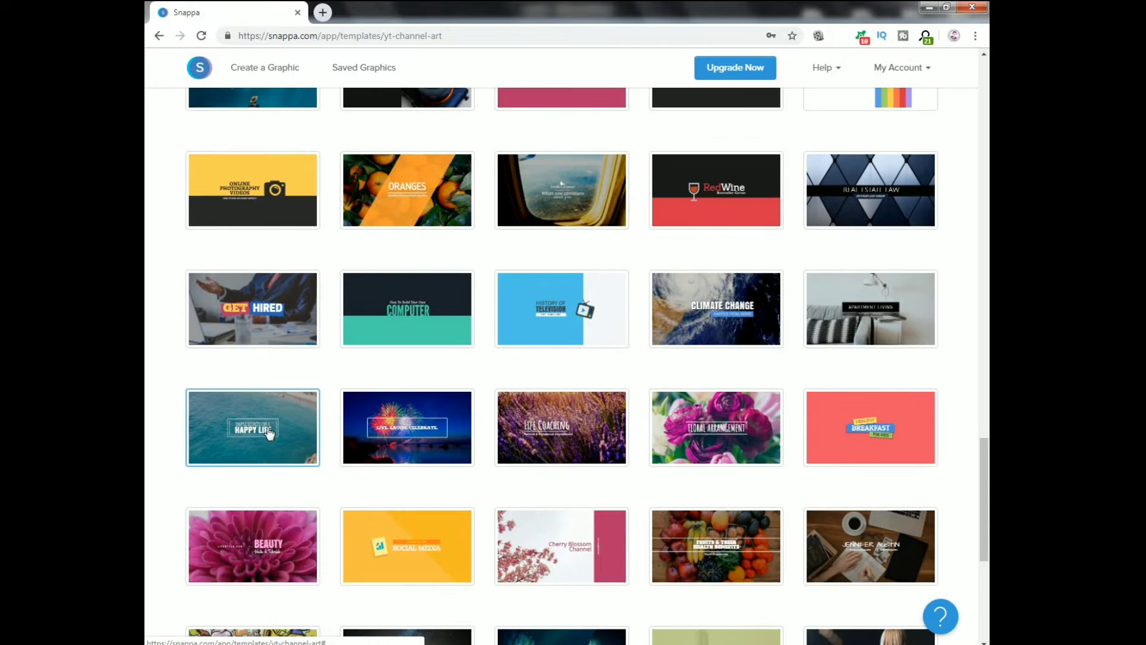
pyautogui.click(391, 325)
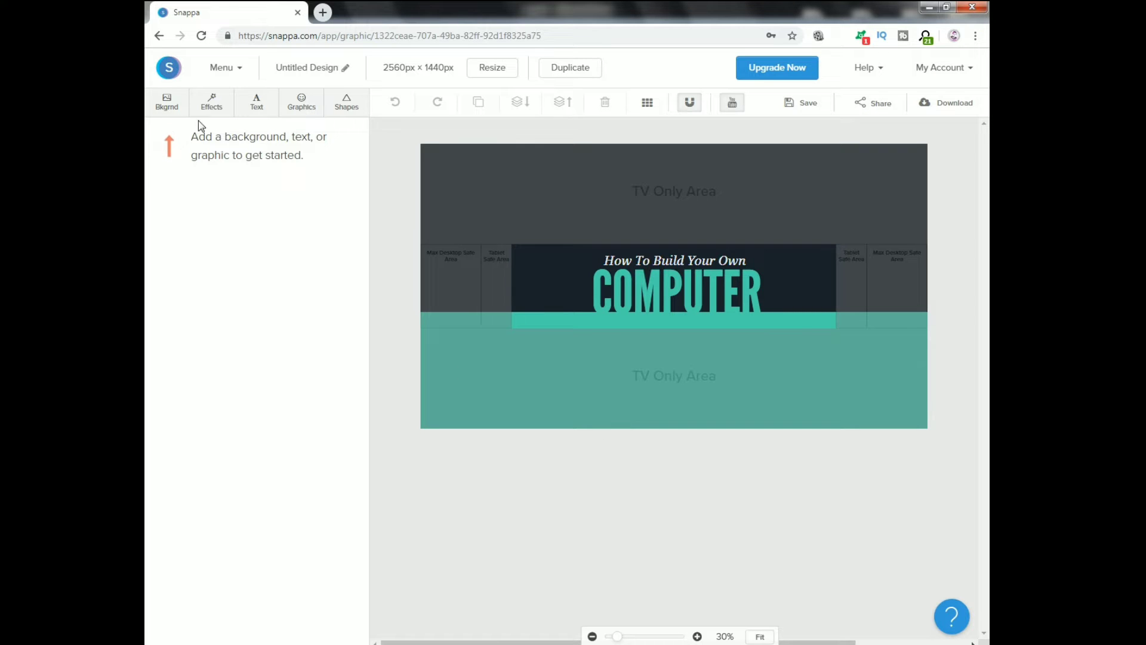
# - Browse the background Uploads, Color and Patterns options, then select the COMPUTER heading
pyautogui.click(169, 106)
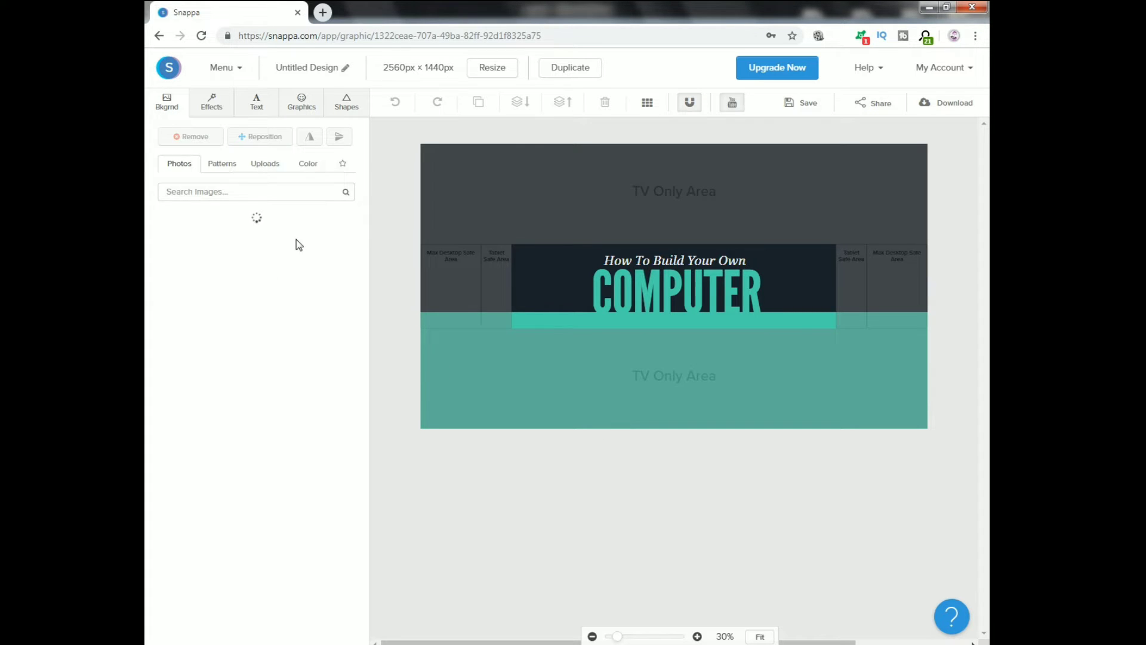
pyautogui.click(260, 167)
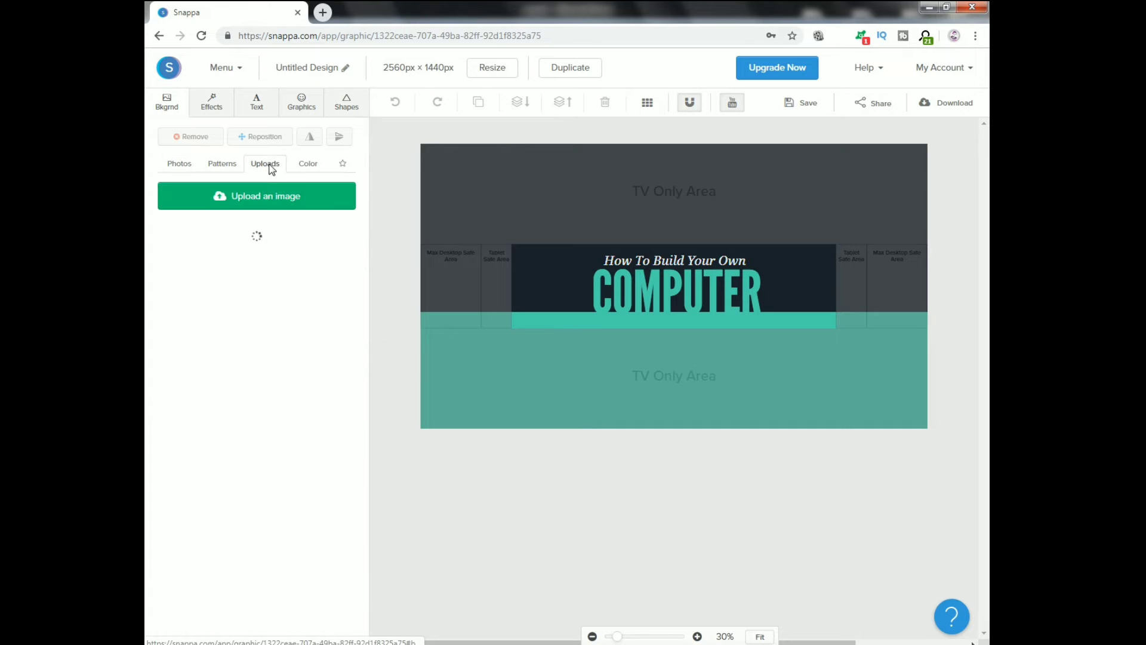
pyautogui.click(307, 164)
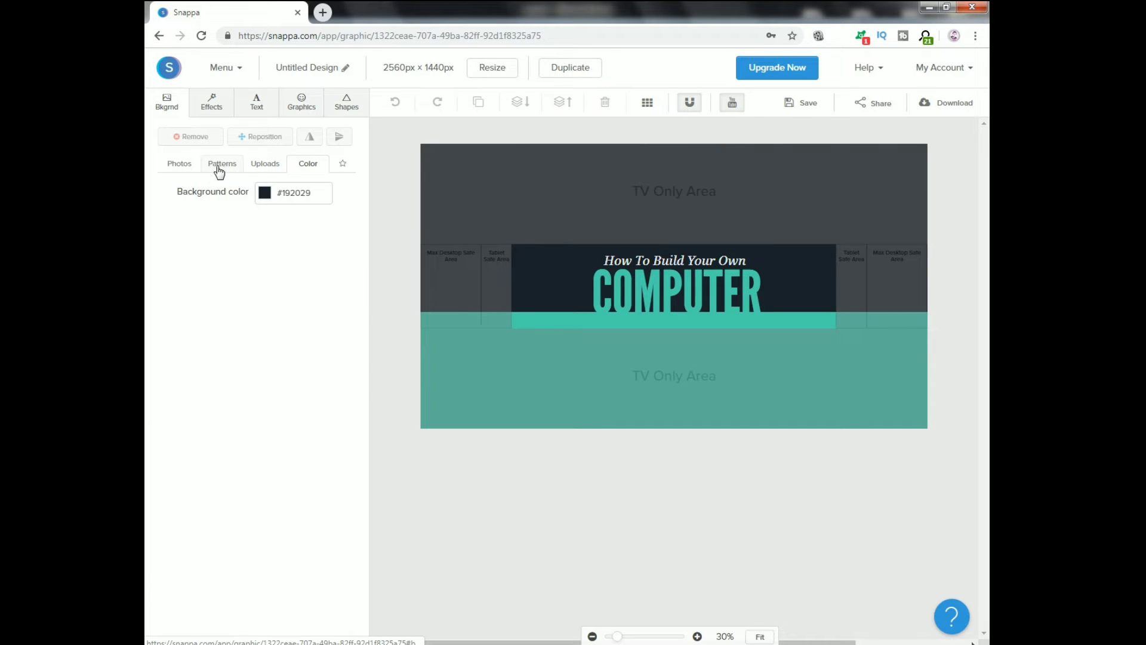
pyautogui.click(222, 164)
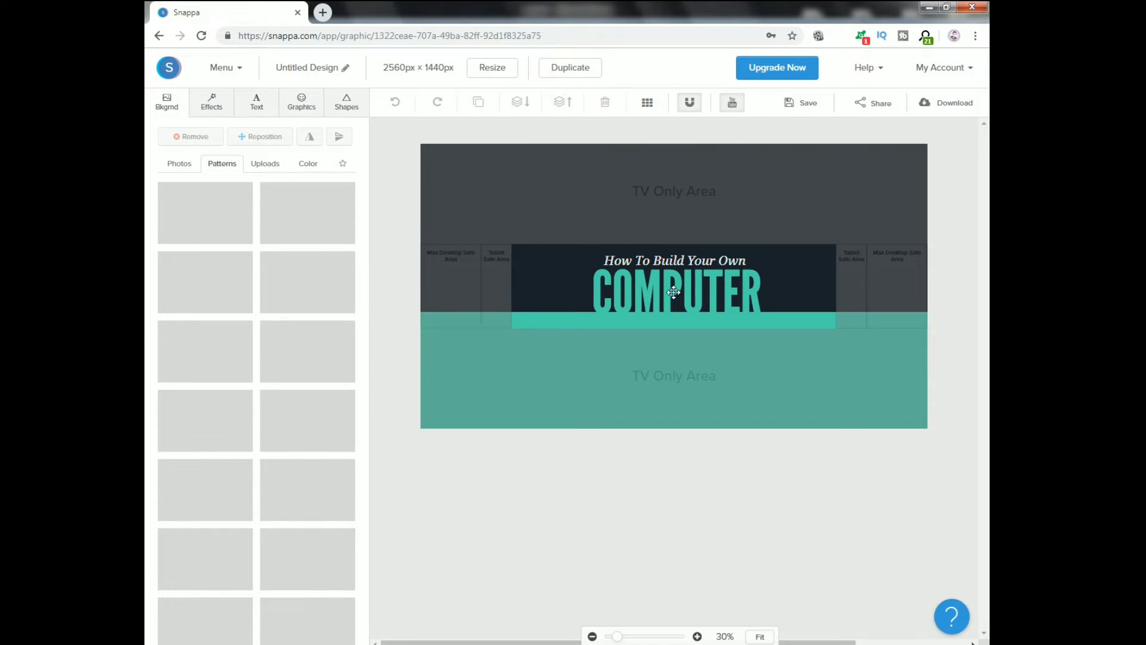
pyautogui.click(674, 292)
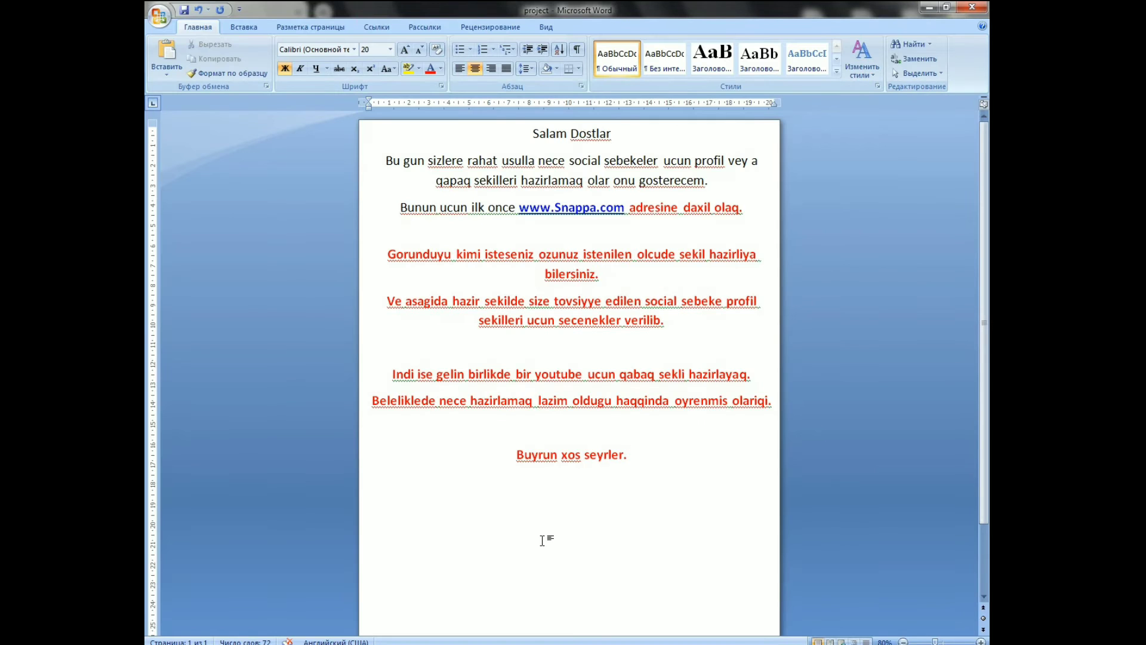
# - Type 'Secilmis her hansi sekil uzerinde istenilen deyisikleri ede bilersiniz.' below the closing line
pyautogui.write('se')
pyautogui.write('cilmis her')
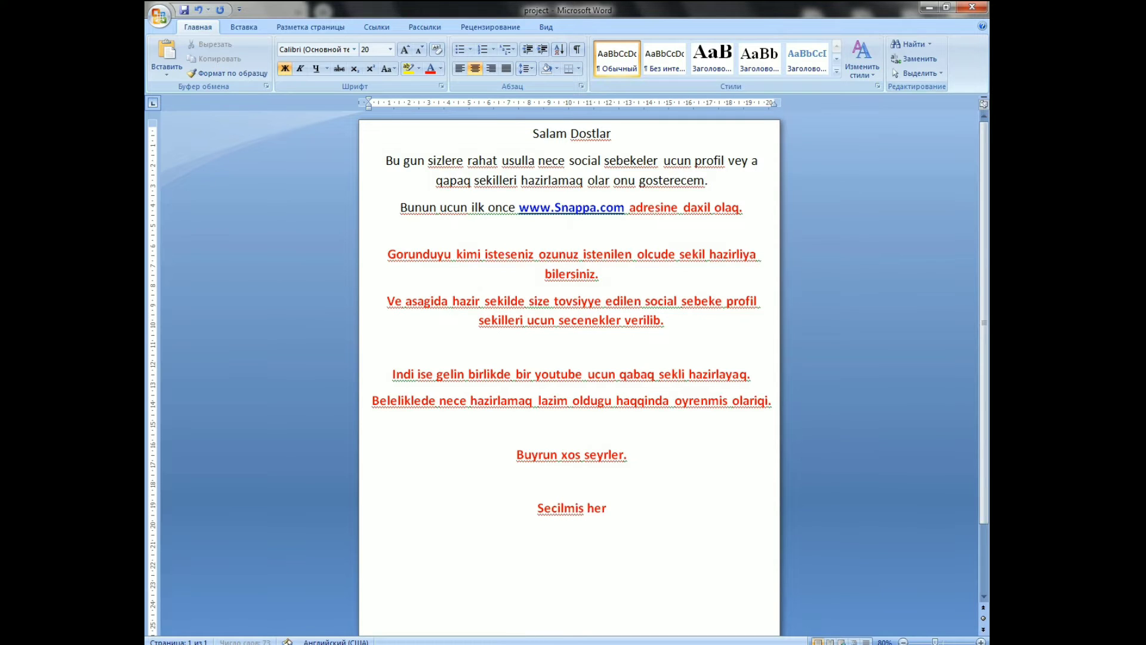
pyautogui.write(' hansi seki')
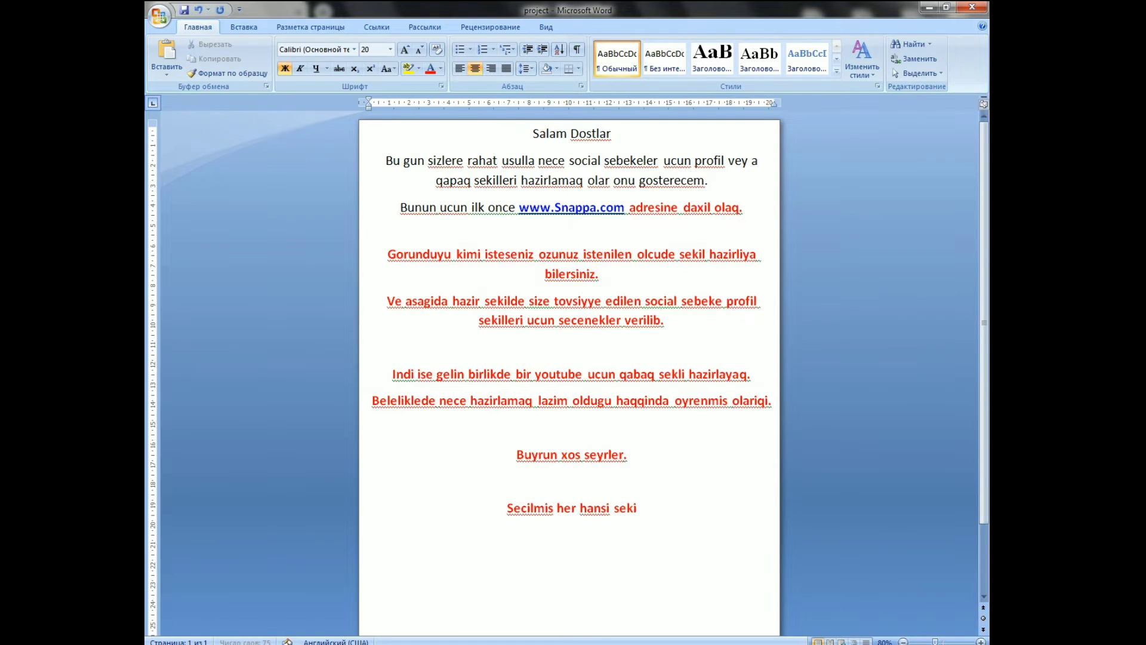
pyautogui.write('l uzerinde i')
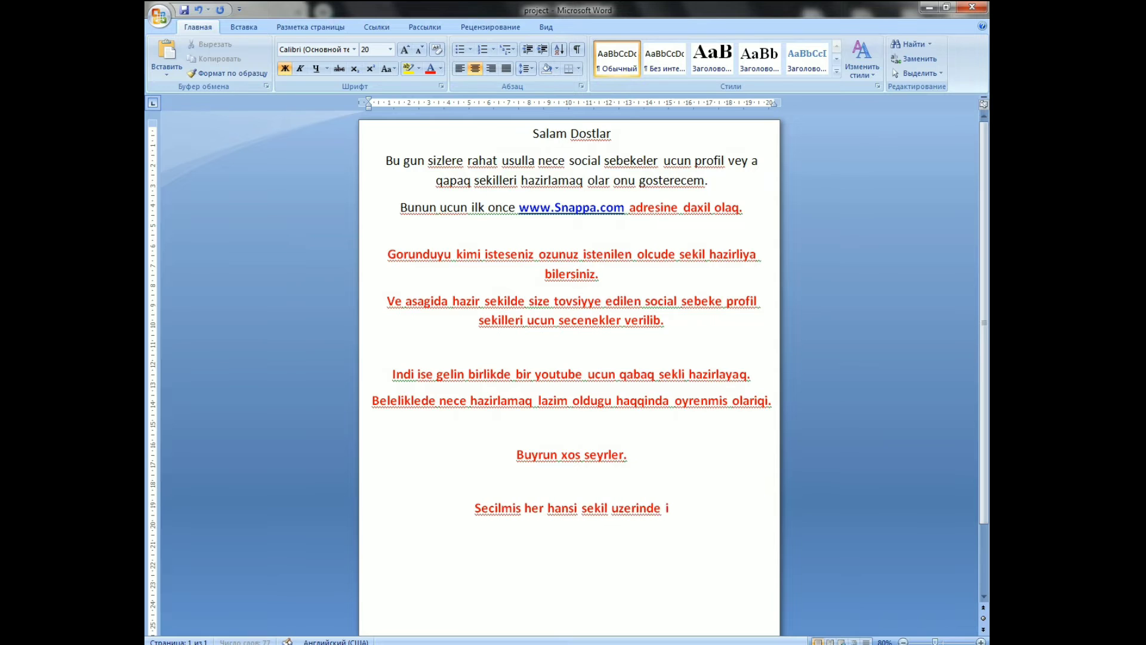
pyautogui.write('stenilen dey')
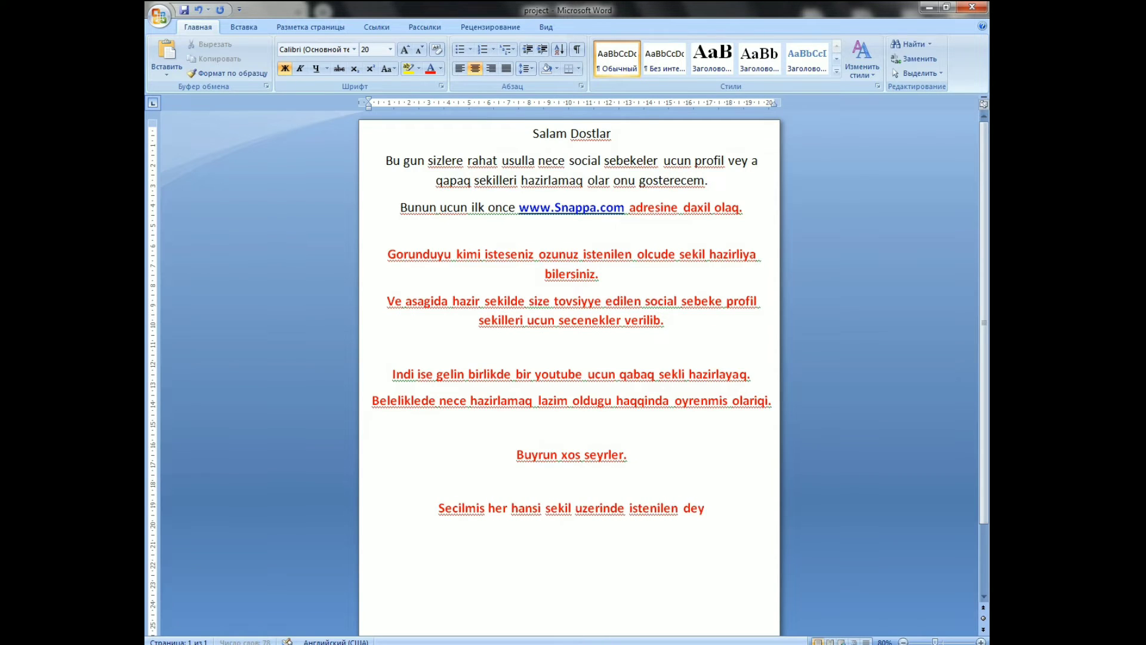
pyautogui.write('isikleri ede')
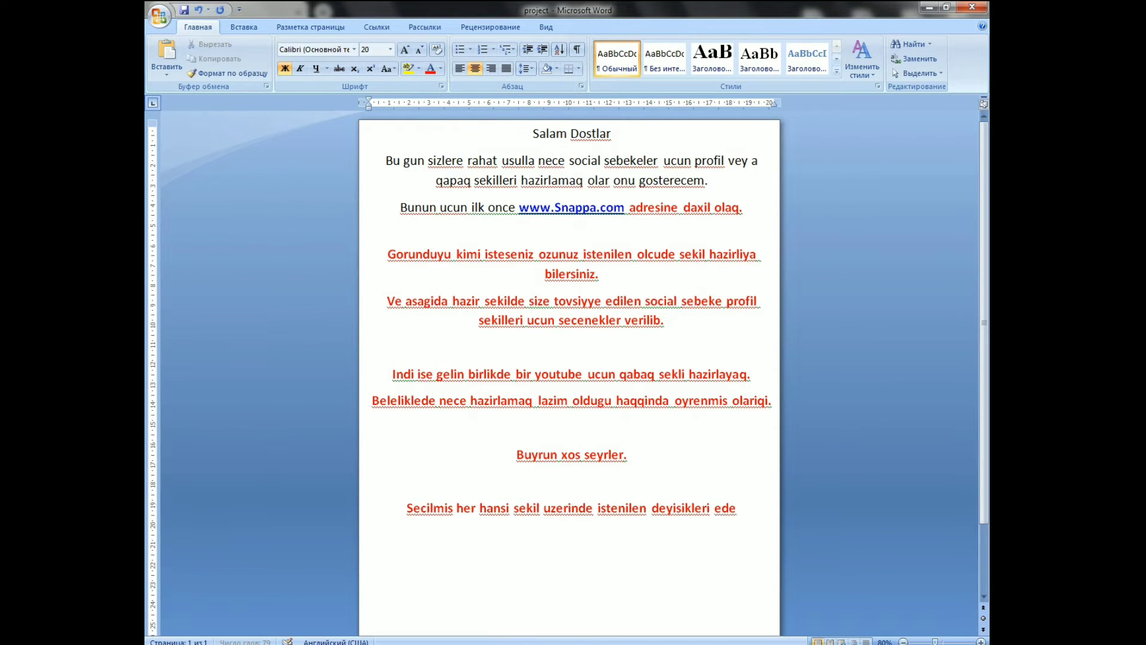
pyautogui.write(' bilersiniz')
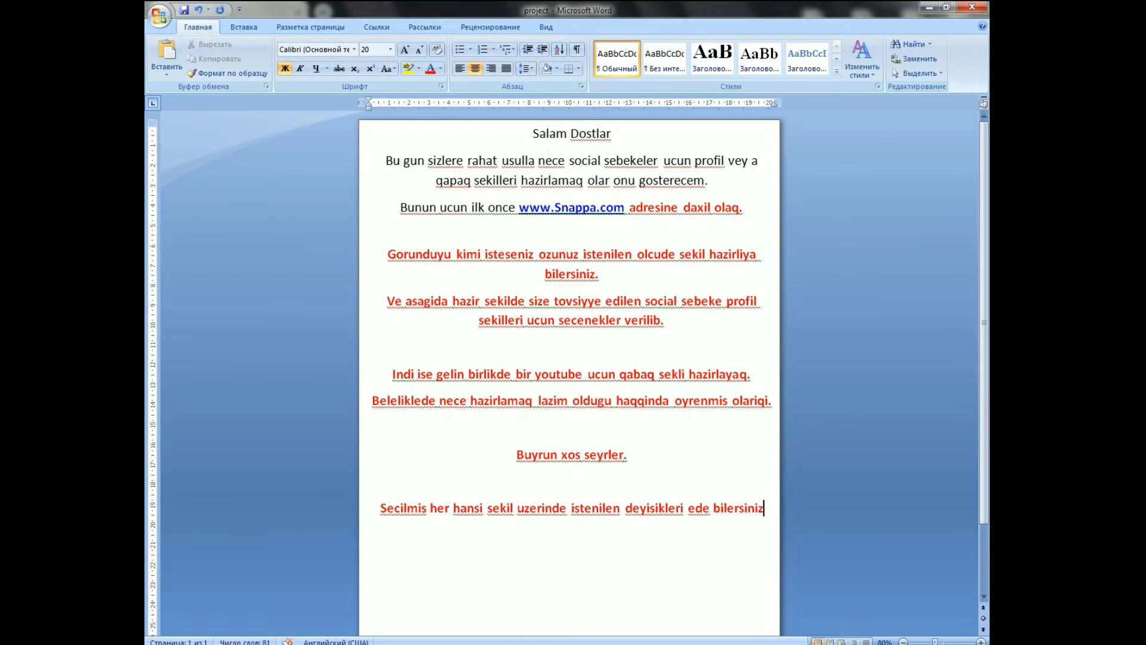
pyautogui.write('.')
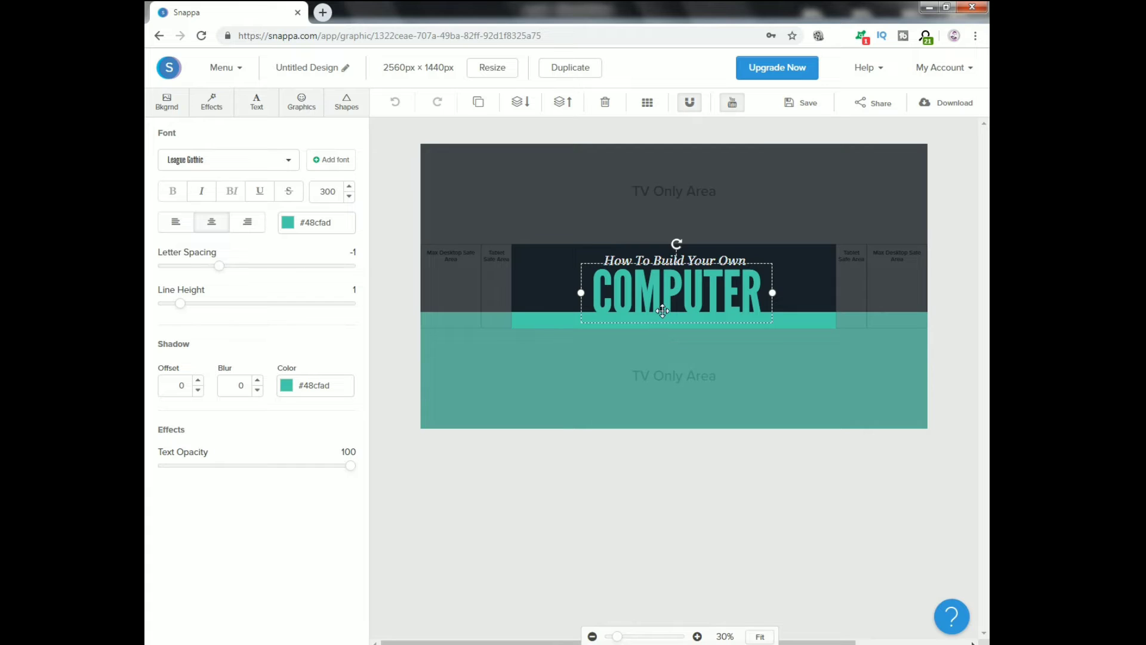
# - Delete the COMPUTER heading and the 'How To Build Your Own' subtitle
pyautogui.press('Delete')
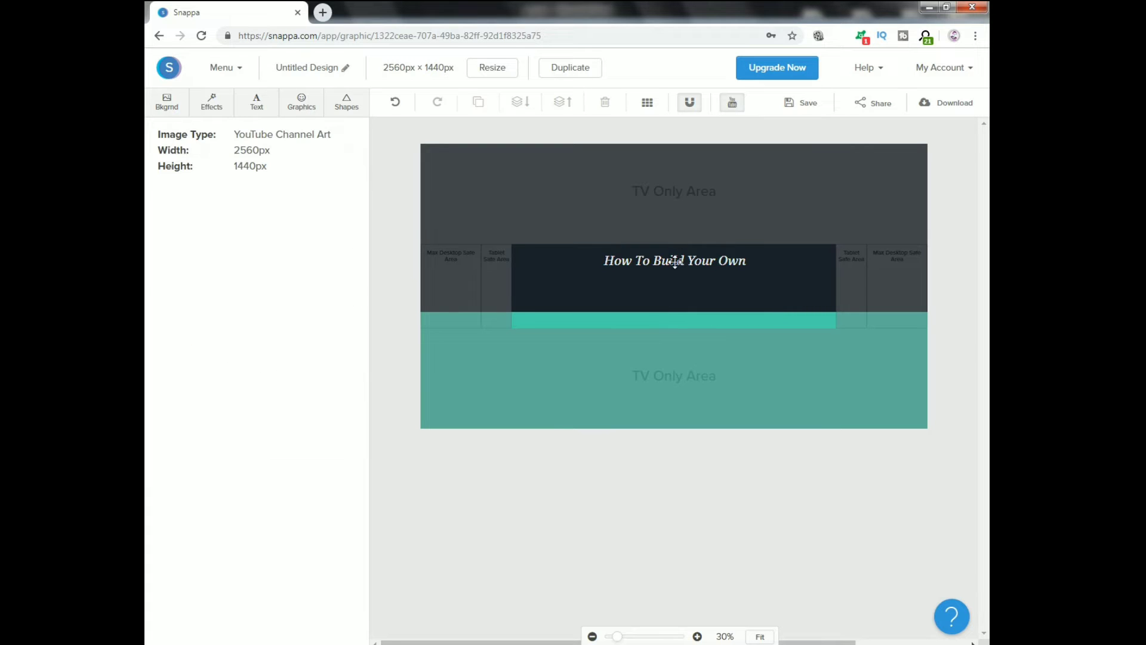
pyautogui.click(675, 262)
pyautogui.press('Delete')
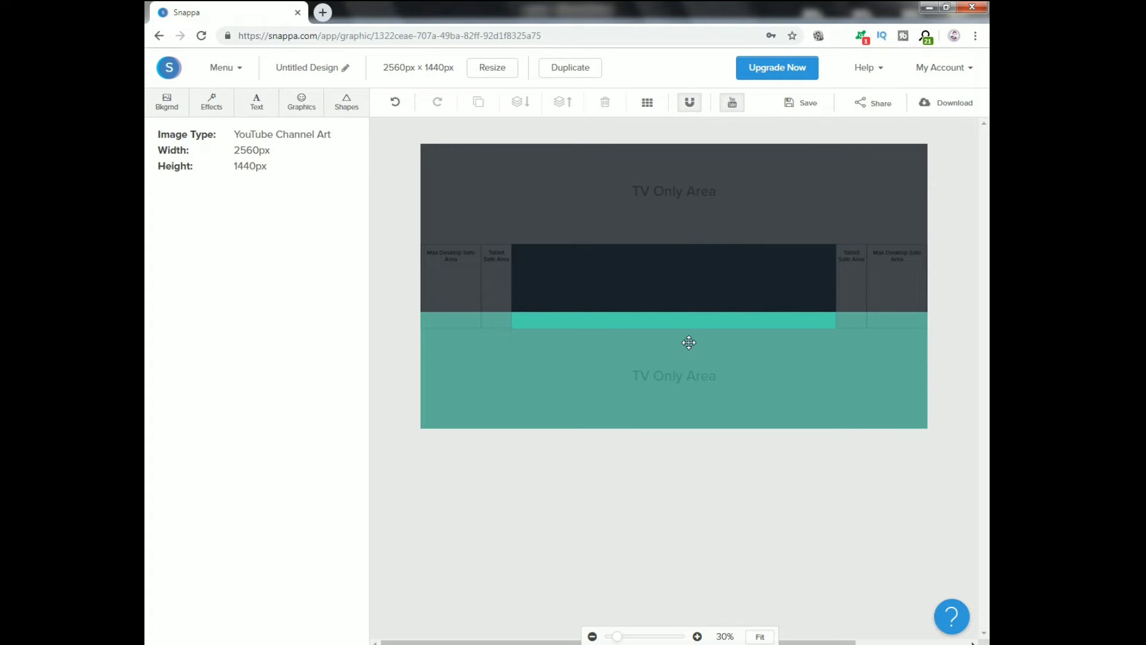
# - Stretch the teal band upward and add a new heading to the design
pyautogui.click(689, 342)
pyautogui.moveTo(677, 314); pyautogui.dragTo(679, 283)
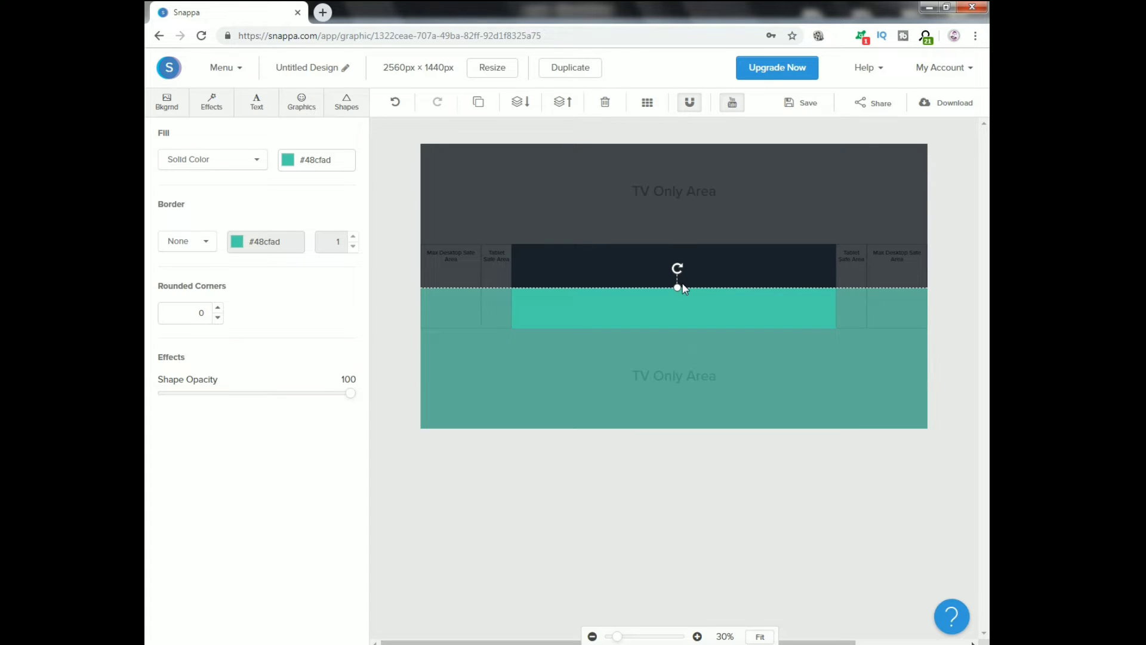
pyautogui.click(258, 107)
pyautogui.click(271, 157)
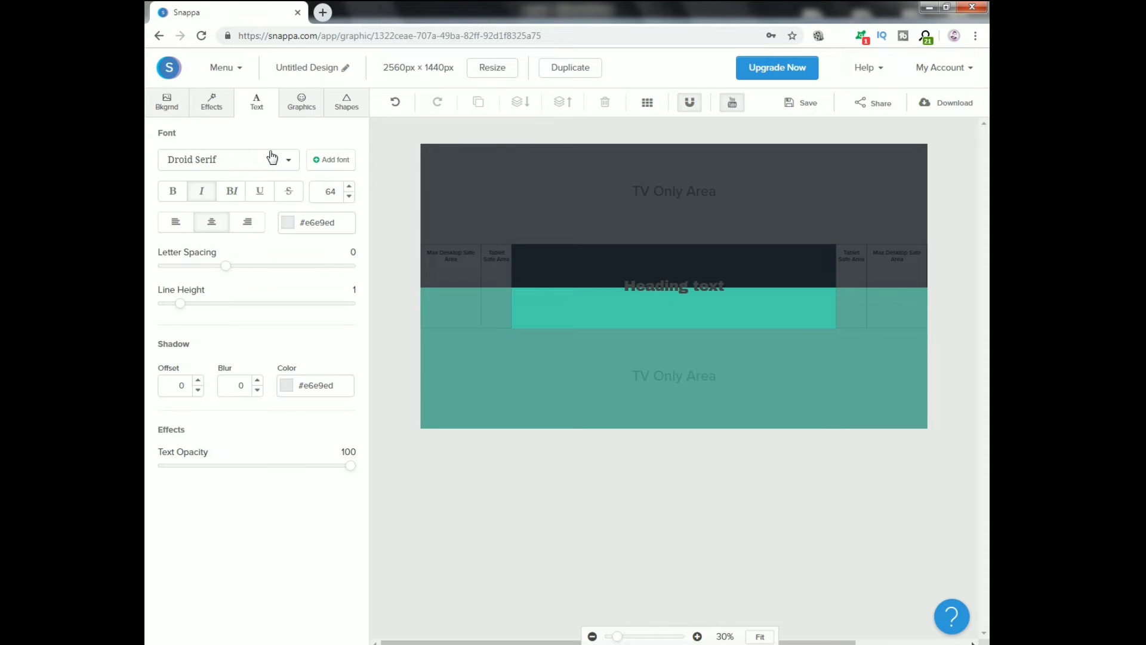
# - Replace the heading text with the channel owner's first name at font size 150
pyautogui.doubleClick(682, 288)
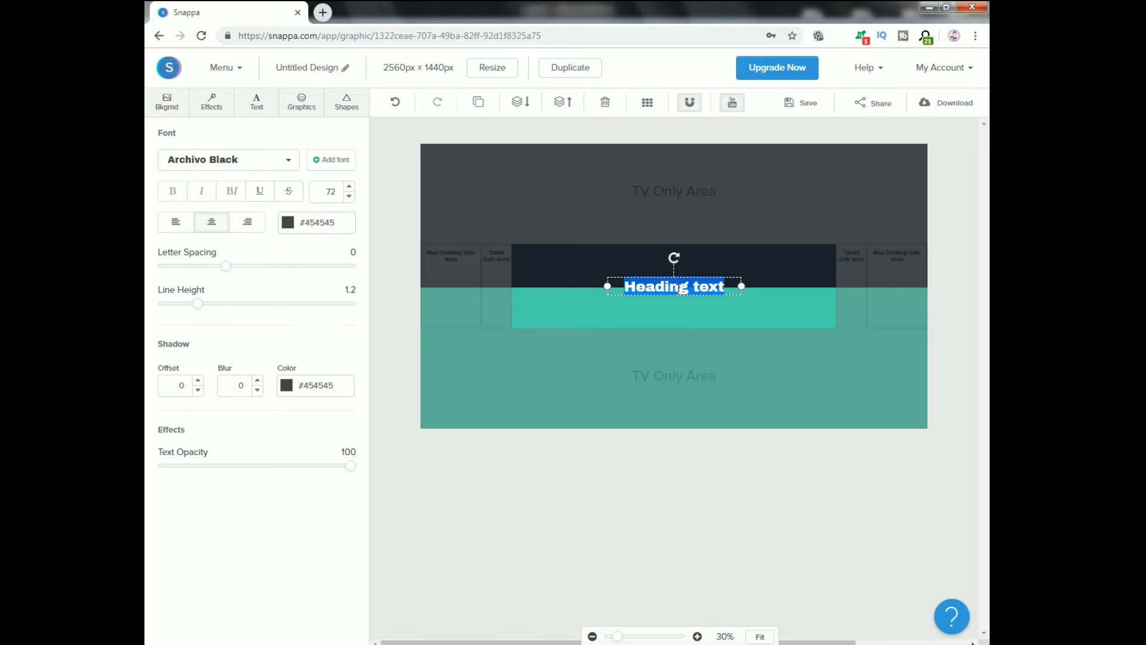
pyautogui.write('Ros')
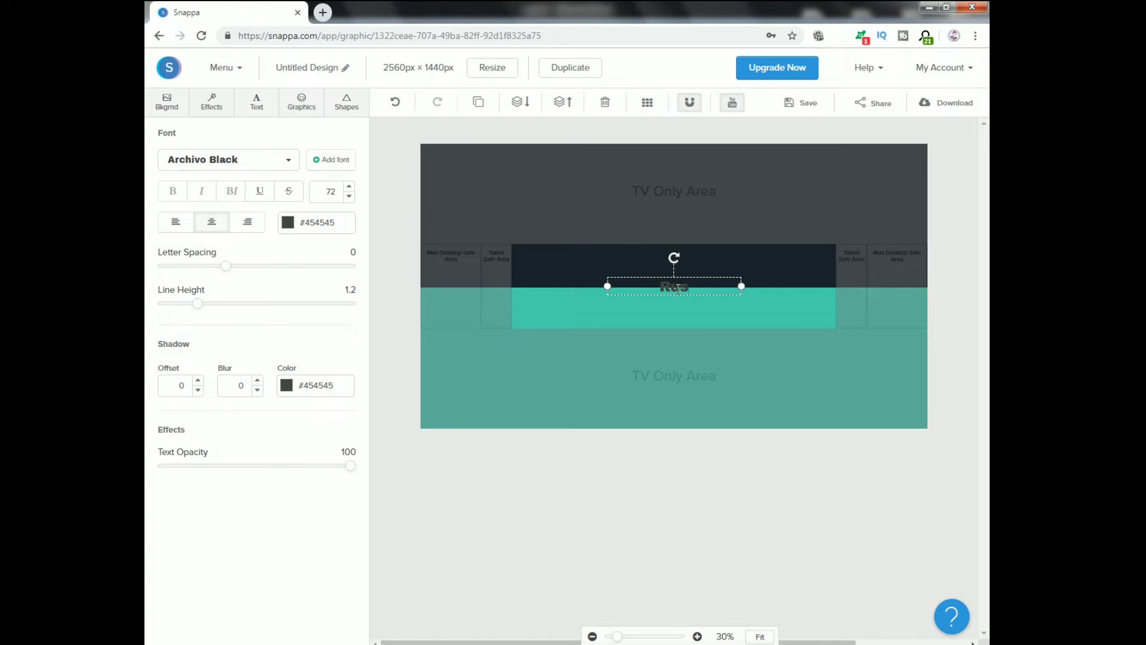
pyautogui.press('BackSpace')
pyautogui.press('BackSpace')
pyautogui.write('USLAN')
pyautogui.click(349, 187)
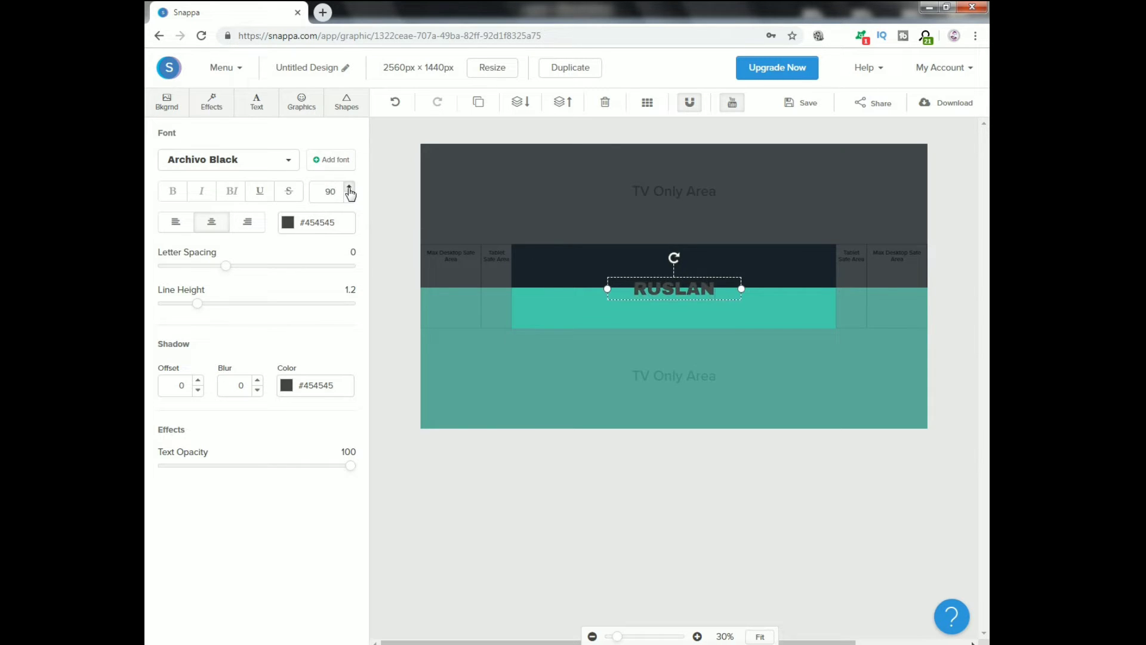
pyautogui.click(349, 187)
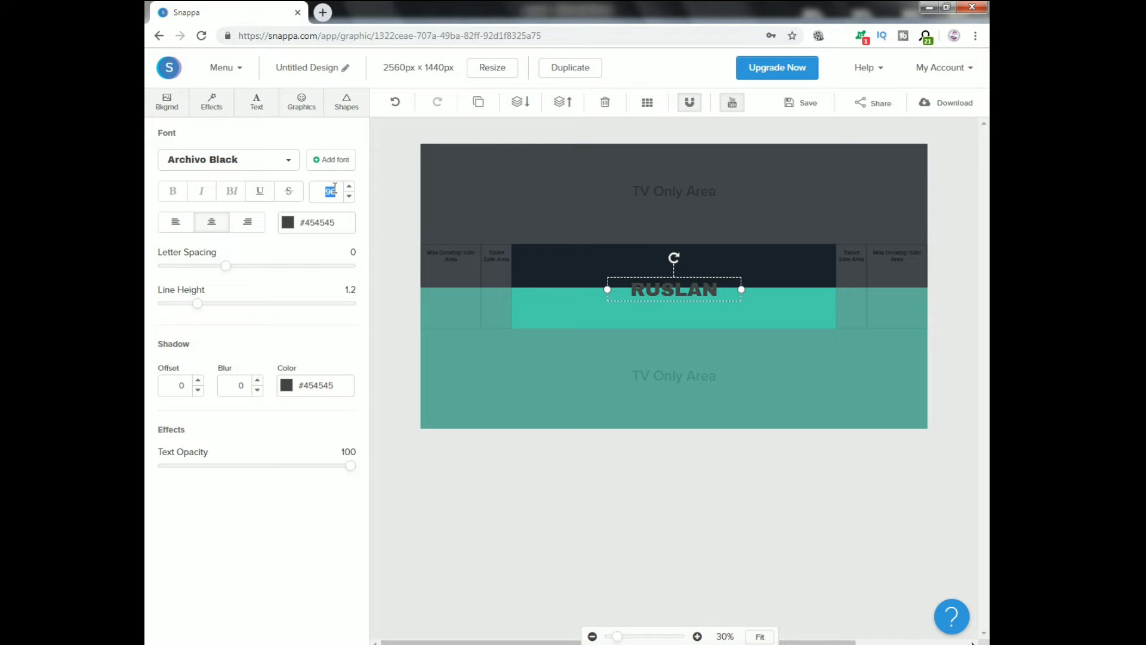
pyautogui.write('150')
pyautogui.press('Return')
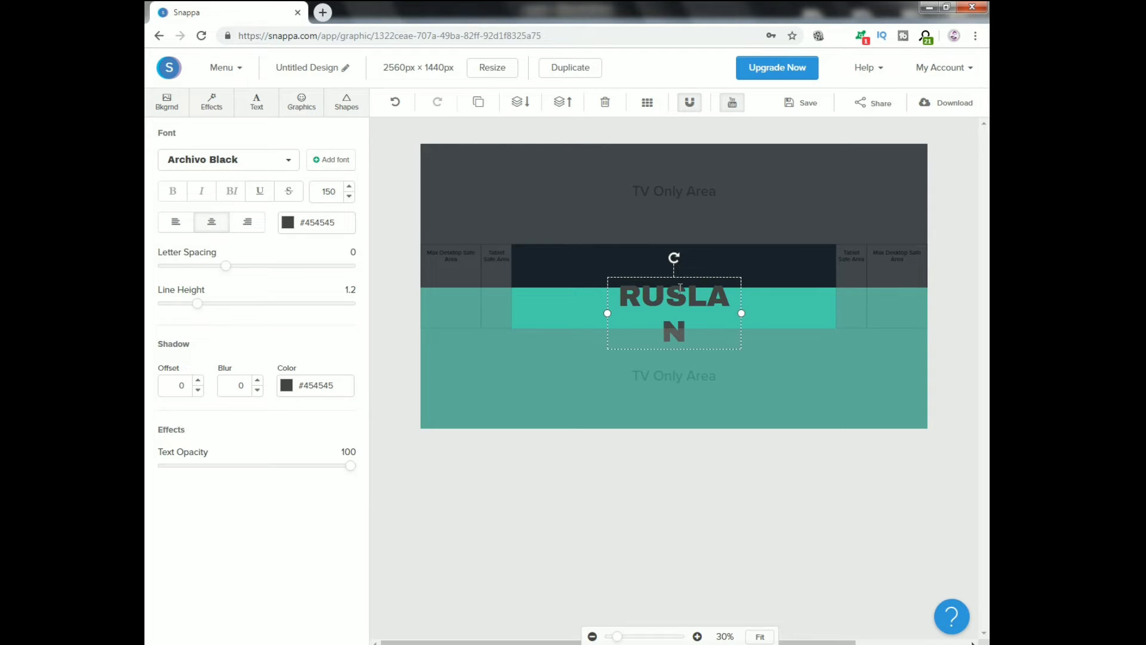
# - Widen the heading to fit on one line and move it up-left onto the teal band's edge
pyautogui.moveTo(742, 313); pyautogui.dragTo(767, 314)
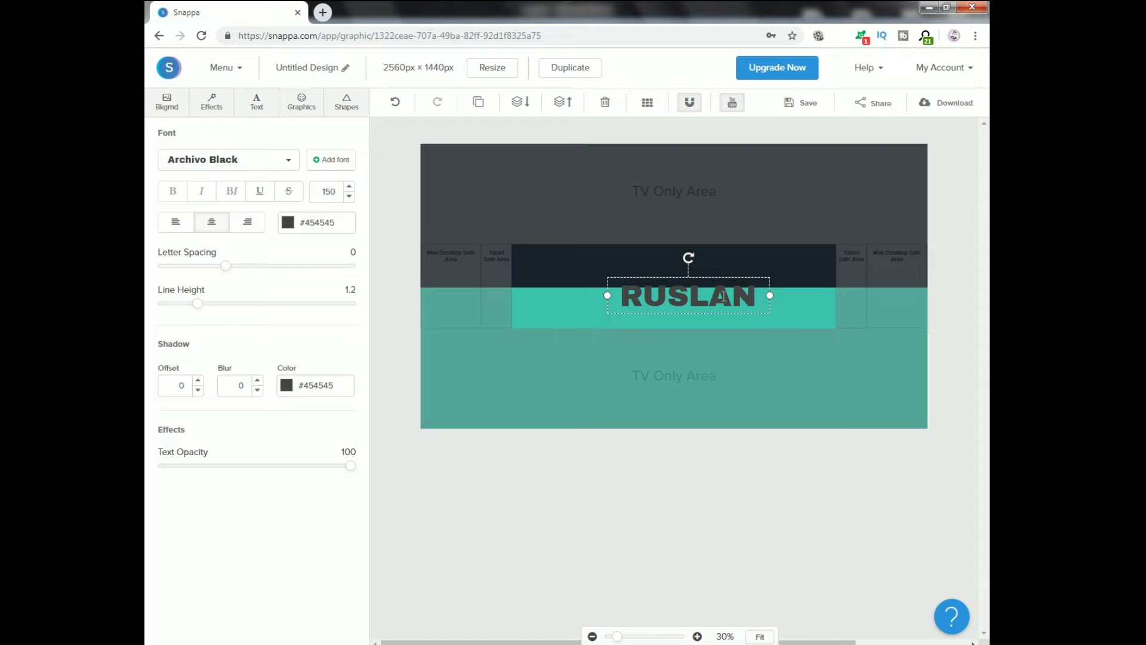
pyautogui.click(618, 228)
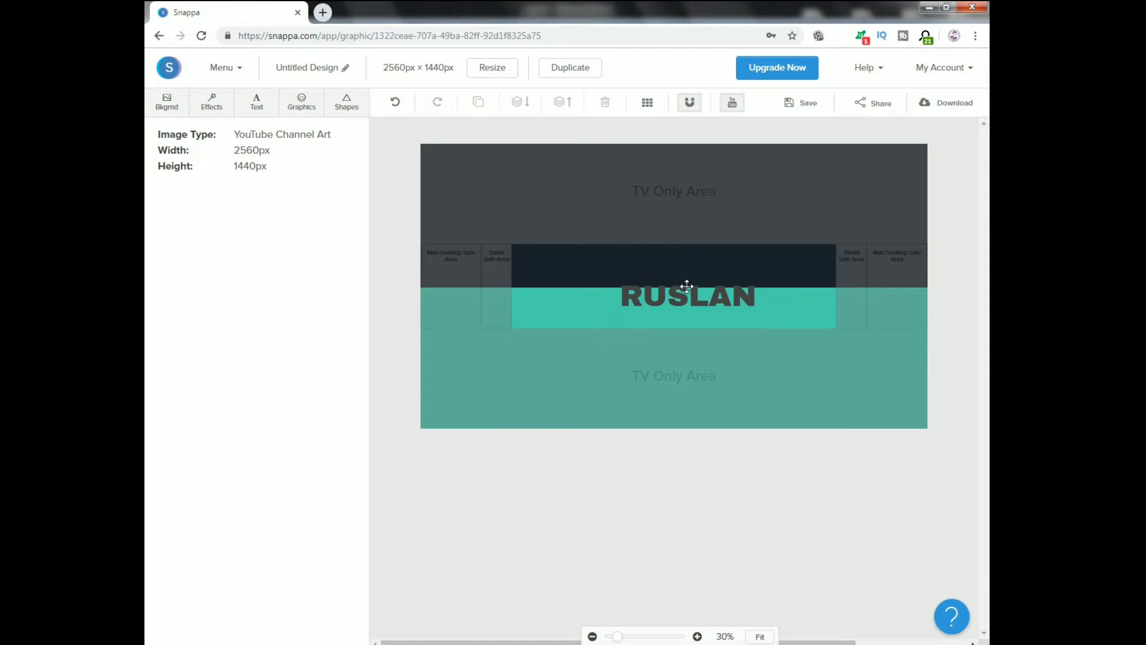
pyautogui.moveTo(685, 298)
pyautogui.mouseDown()
pyautogui.moveTo(660, 280)
pyautogui.moveTo(592, 280)
pyautogui.mouseUp()
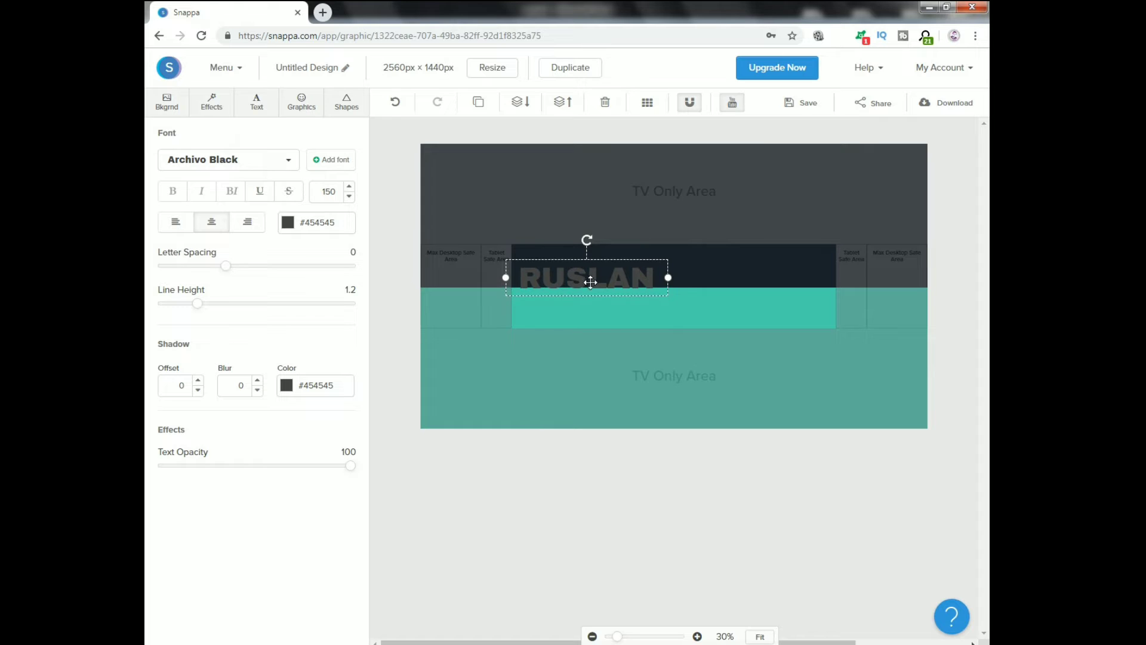
# - Colour the RUSLAN heading teal and switch its font to Faster One
pyautogui.click(288, 227)
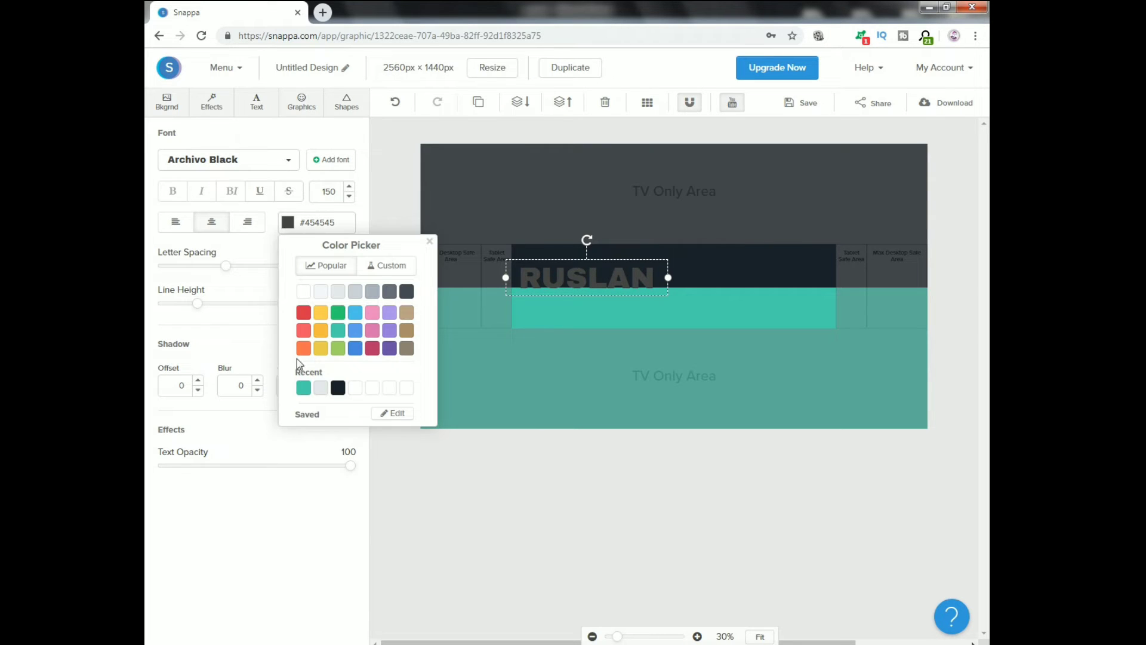
pyautogui.click(304, 389)
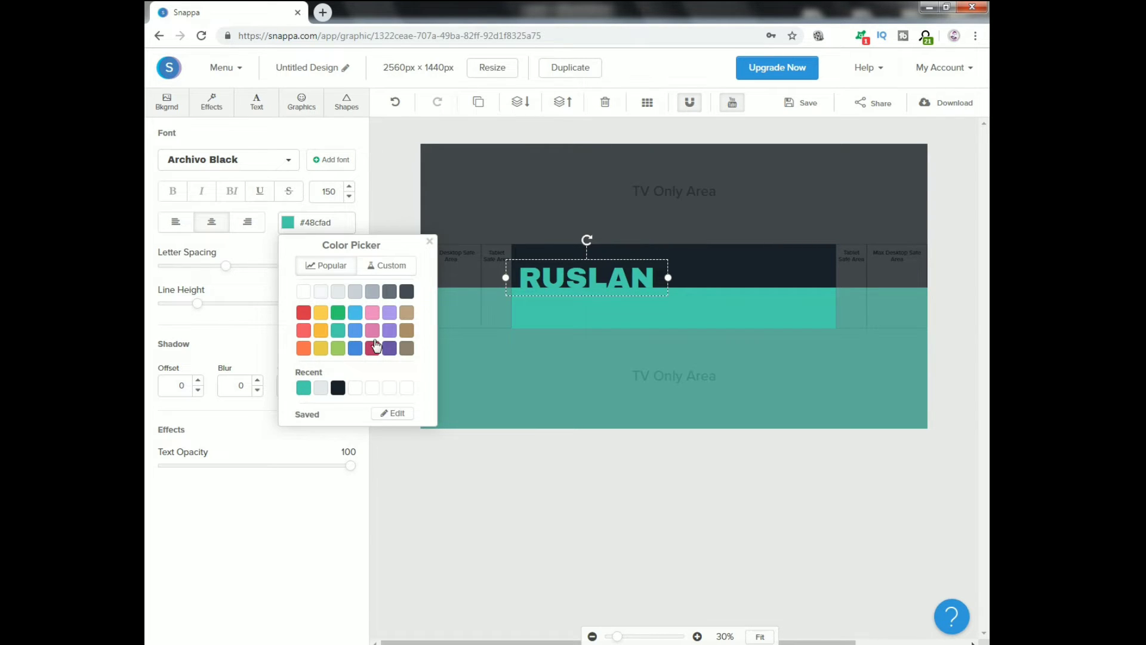
pyautogui.click(290, 162)
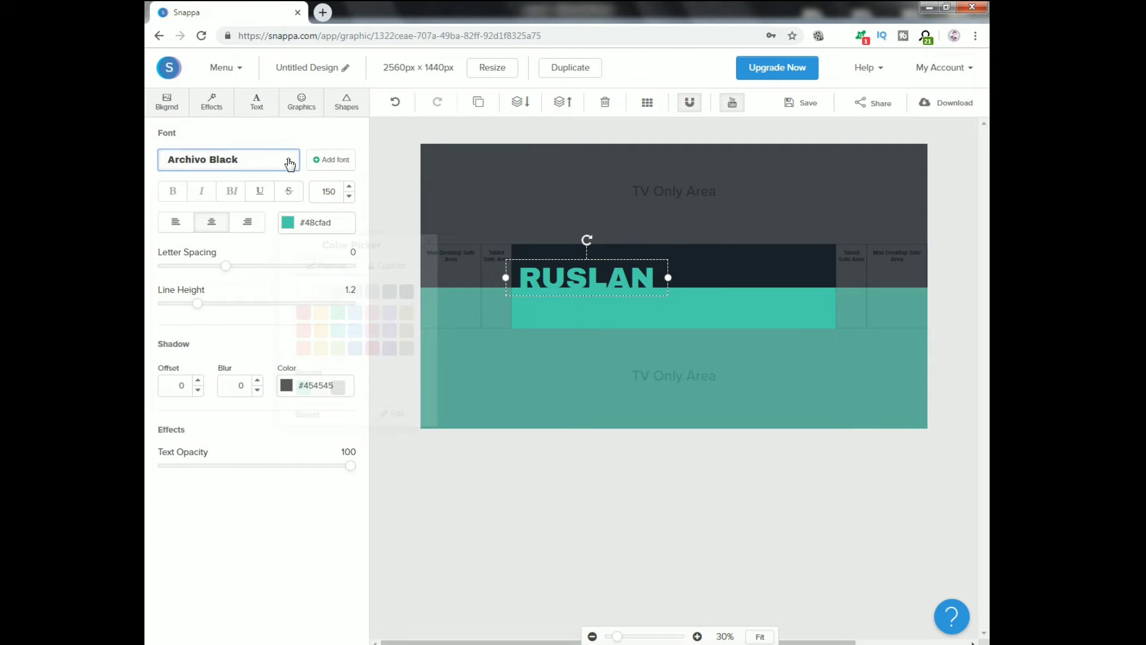
pyautogui.scroll(-2, 320, 225)
pyautogui.scroll(-1, 283, 224)
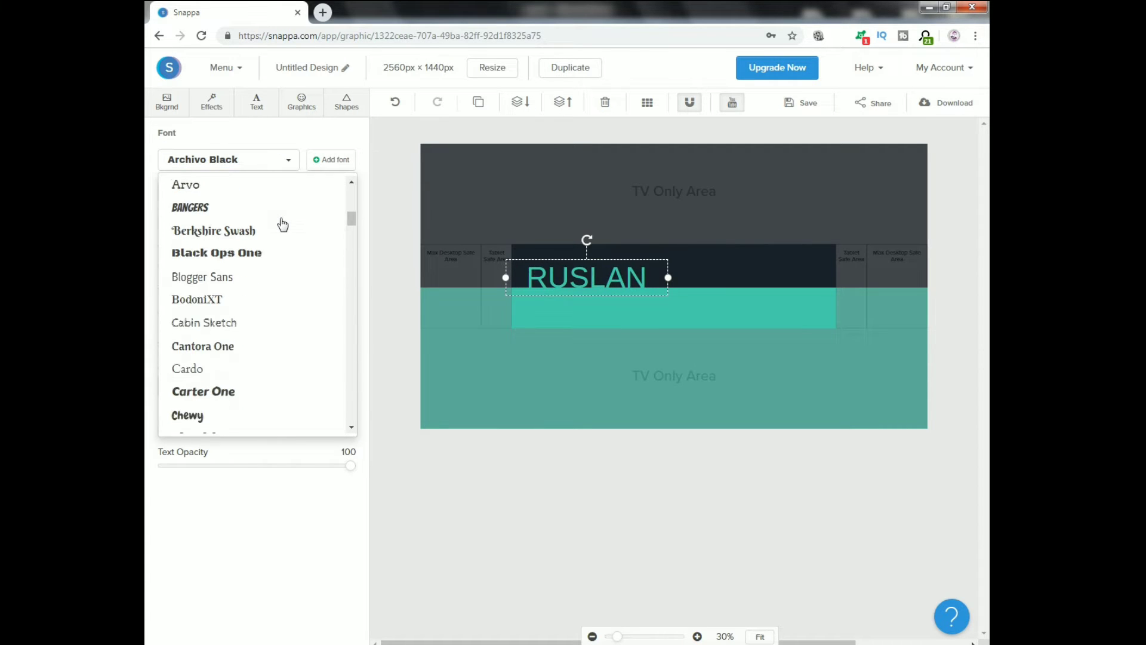
pyautogui.scroll(-1, 282, 225)
pyautogui.scroll(-1, 283, 225)
pyautogui.scroll(-1, 282, 224)
pyautogui.scroll(-1, 283, 224)
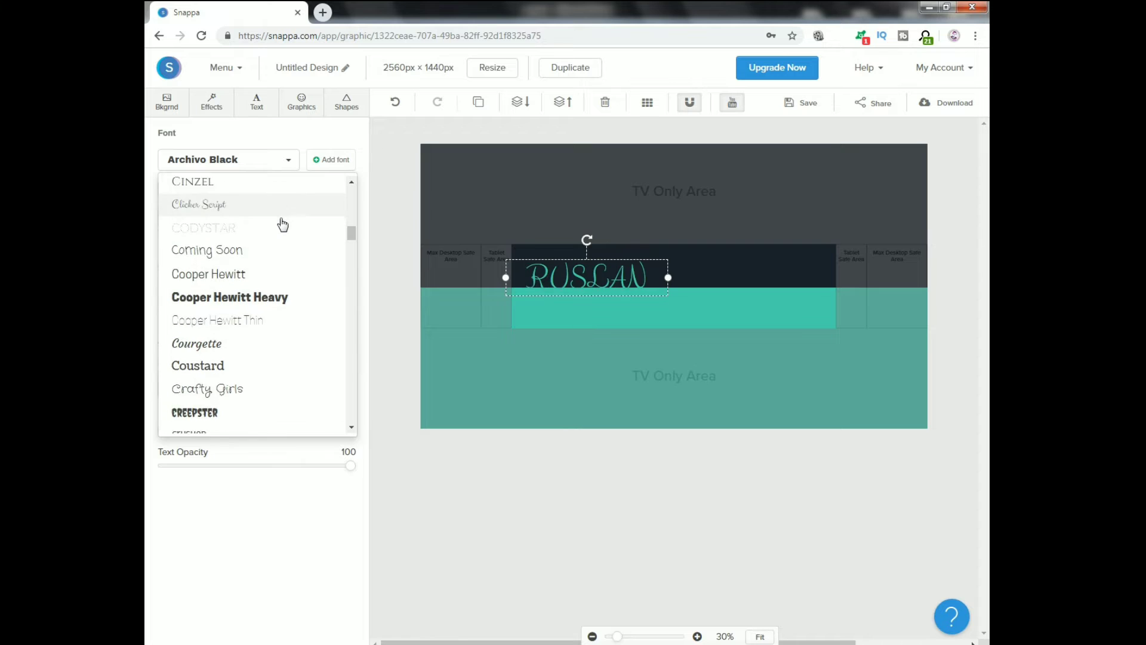
pyautogui.scroll(-1, 282, 224)
pyautogui.scroll(-1, 283, 225)
pyautogui.scroll(-1, 283, 225)
pyautogui.scroll(-1, 283, 224)
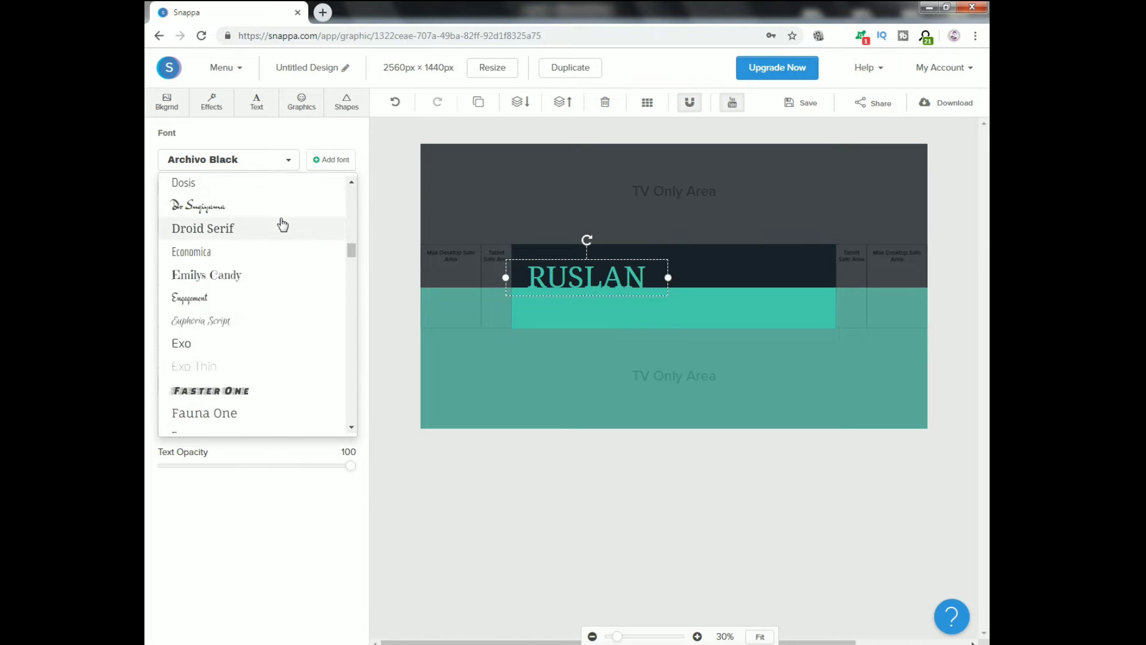
pyautogui.scroll(-2, 283, 225)
pyautogui.scroll(-2, 283, 224)
pyautogui.scroll(-2, 283, 224)
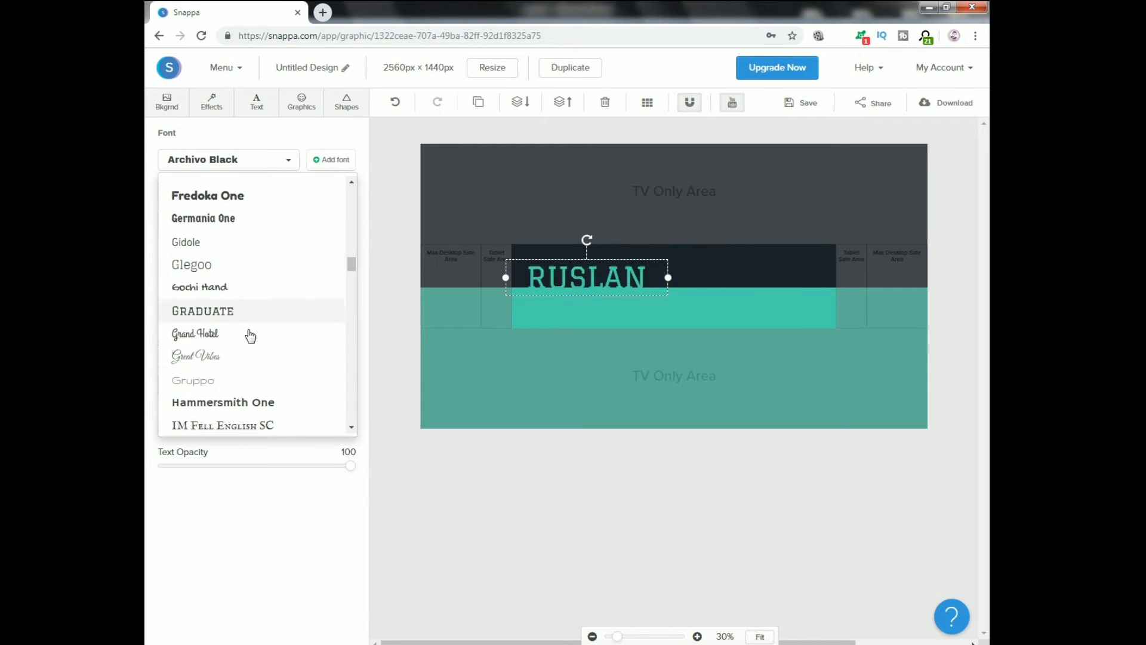
pyautogui.scroll(1, 248, 332)
pyautogui.scroll(1, 240, 327)
pyautogui.click(232, 263)
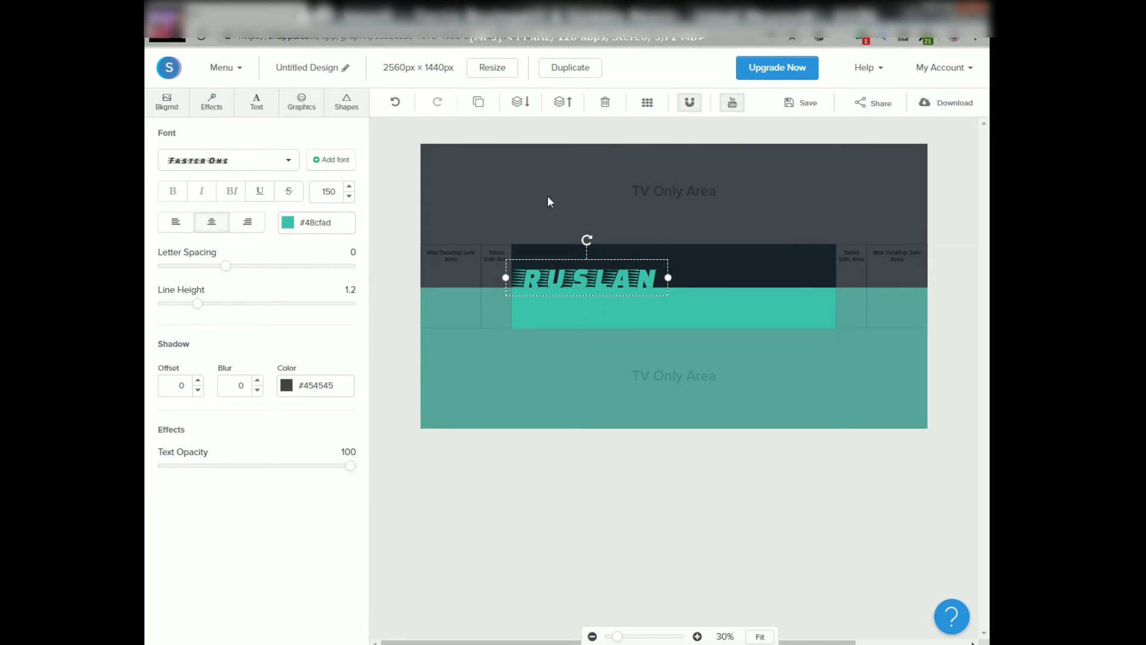
# - Duplicate the RUSLAN heading, shift the copy down-right, and colour it dark #192029
pyautogui.click(481, 110)
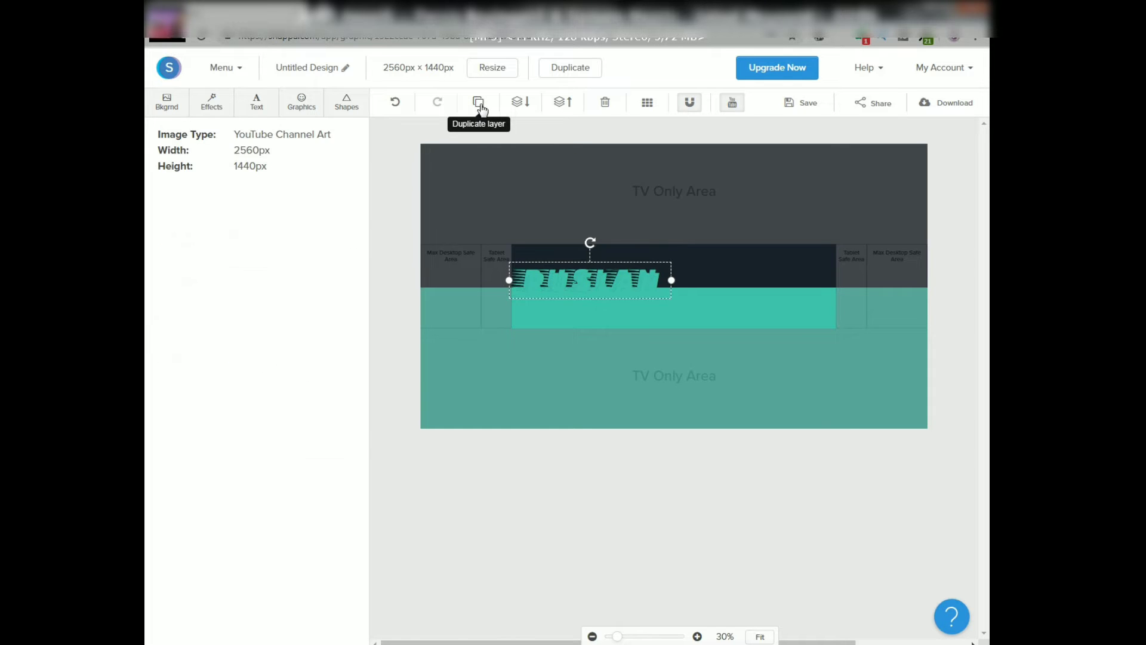
pyautogui.moveTo(623, 281)
pyautogui.mouseDown()
pyautogui.moveTo(677, 296)
pyautogui.moveTo(780, 299)
pyautogui.mouseUp()
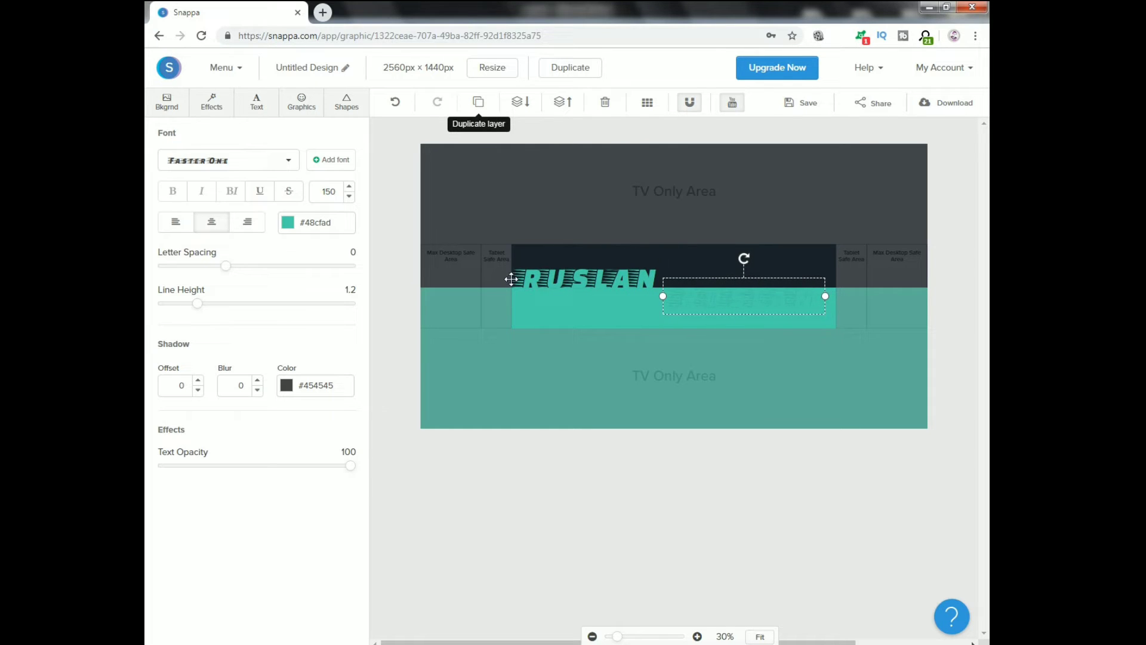
pyautogui.click(290, 224)
pyautogui.click(338, 389)
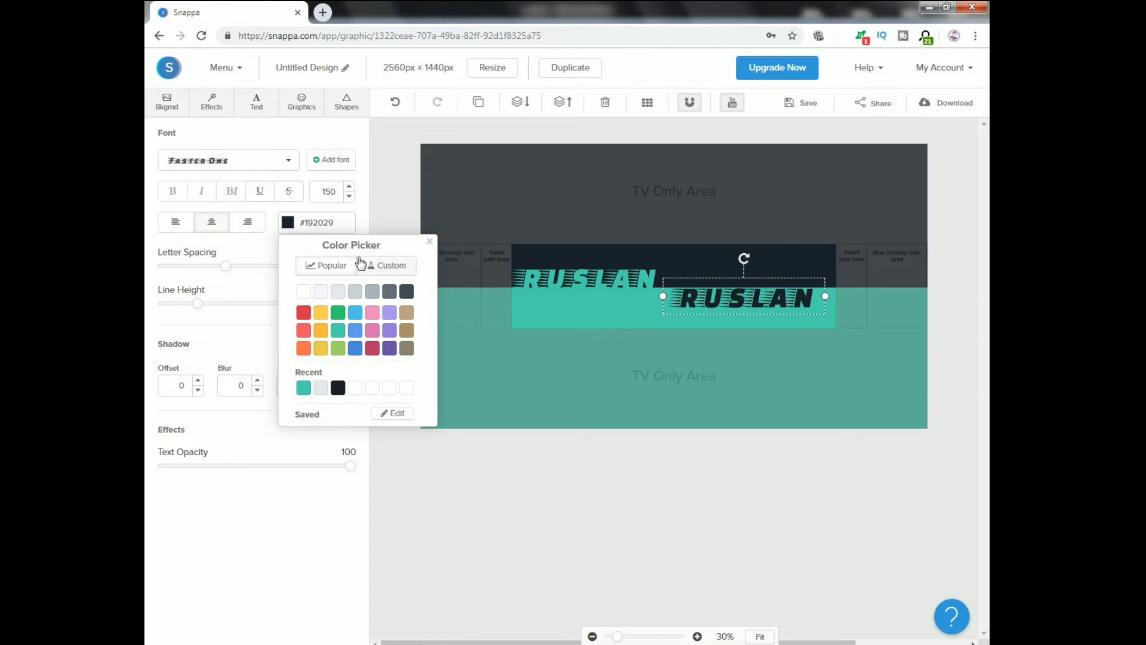
# - Replace the copy's text with SALAMOV and widen its box to keep one line
pyautogui.doubleClick(747, 302)
pyautogui.click(774, 297)
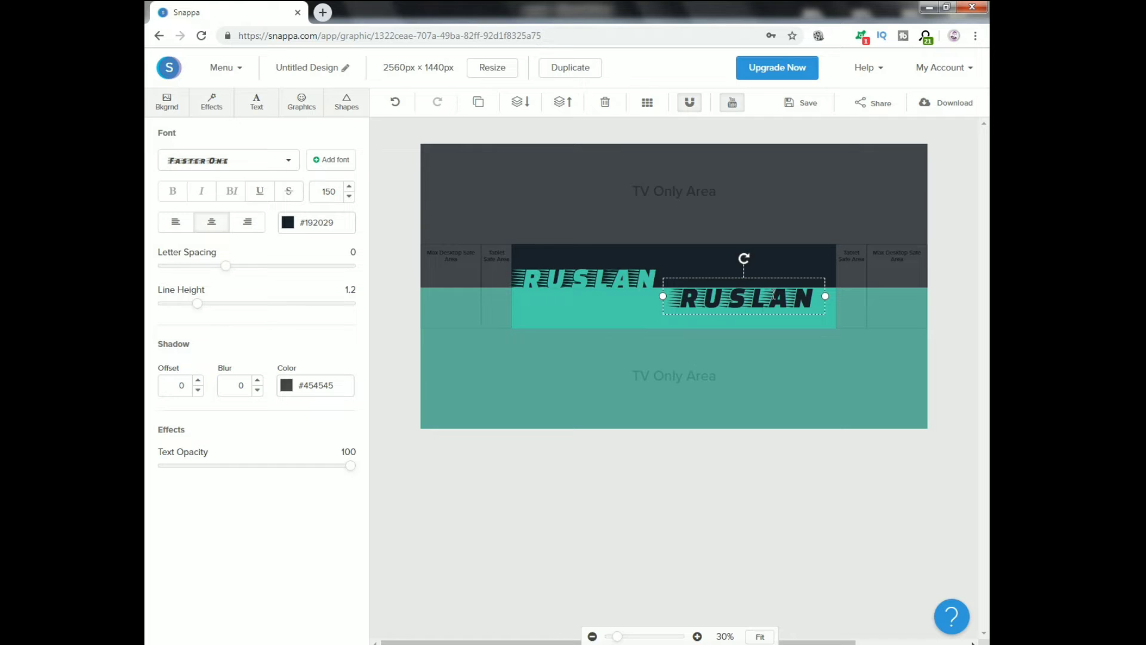
pyautogui.doubleClick(774, 295)
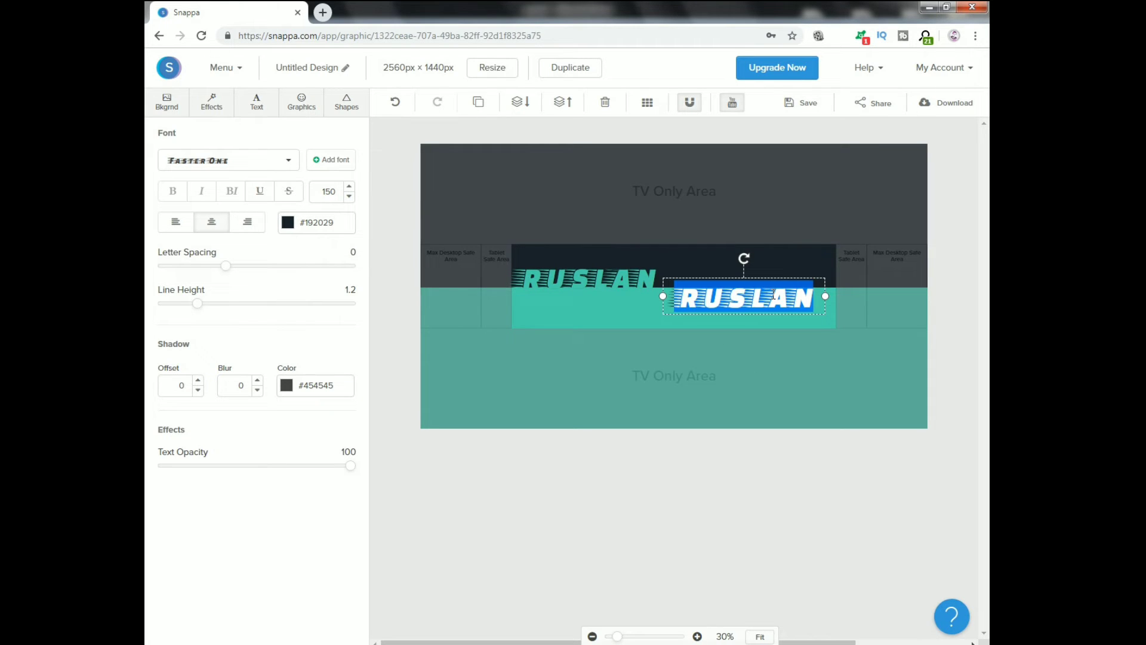
pyautogui.write('SALAMOV')
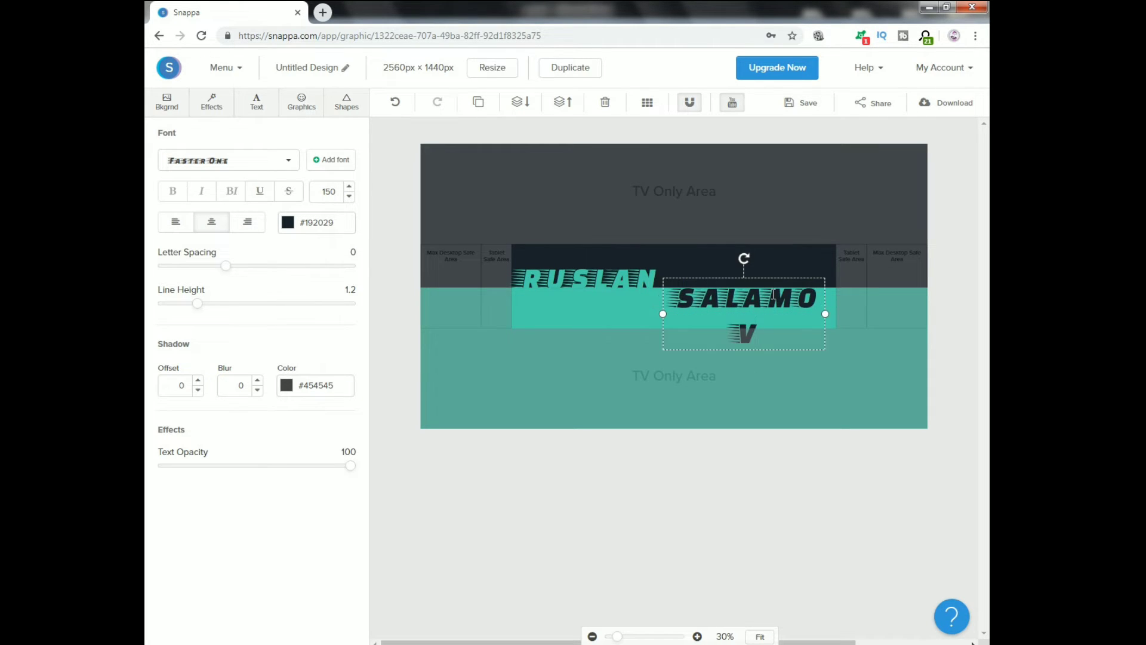
pyautogui.moveTo(824, 313); pyautogui.dragTo(834, 313)
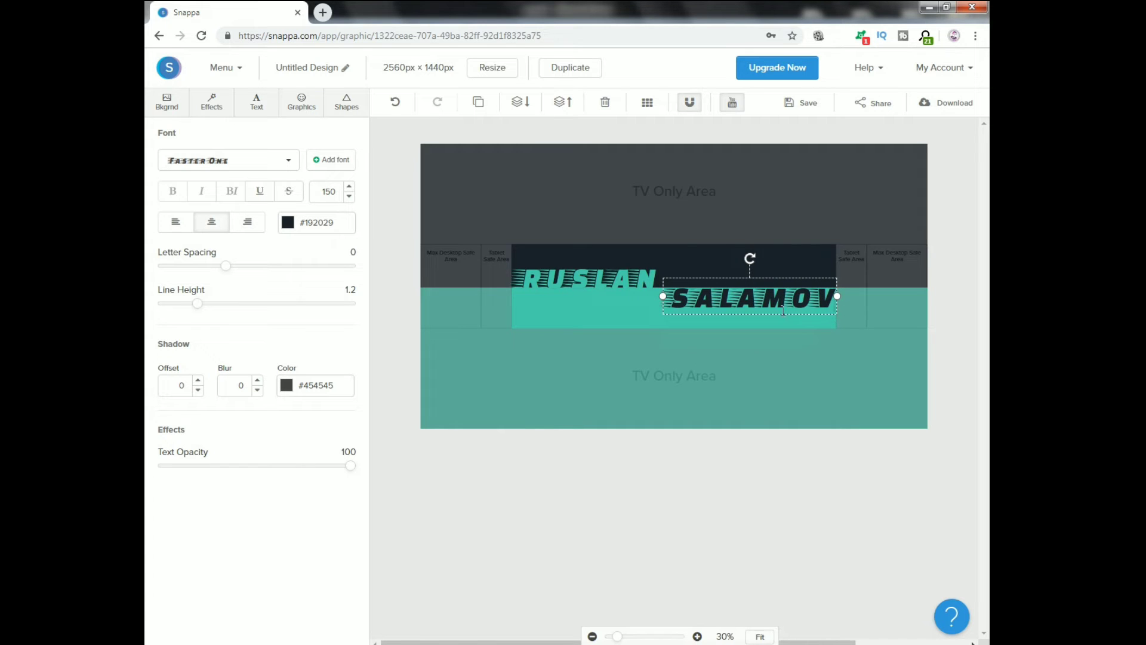
# - Fine-tune the SALAMOV and RUSLAN positions so the two lines stagger, then open Graphics
pyautogui.click(760, 353)
pyautogui.click(780, 304)
pyautogui.moveTo(779, 302); pyautogui.dragTo(771, 302)
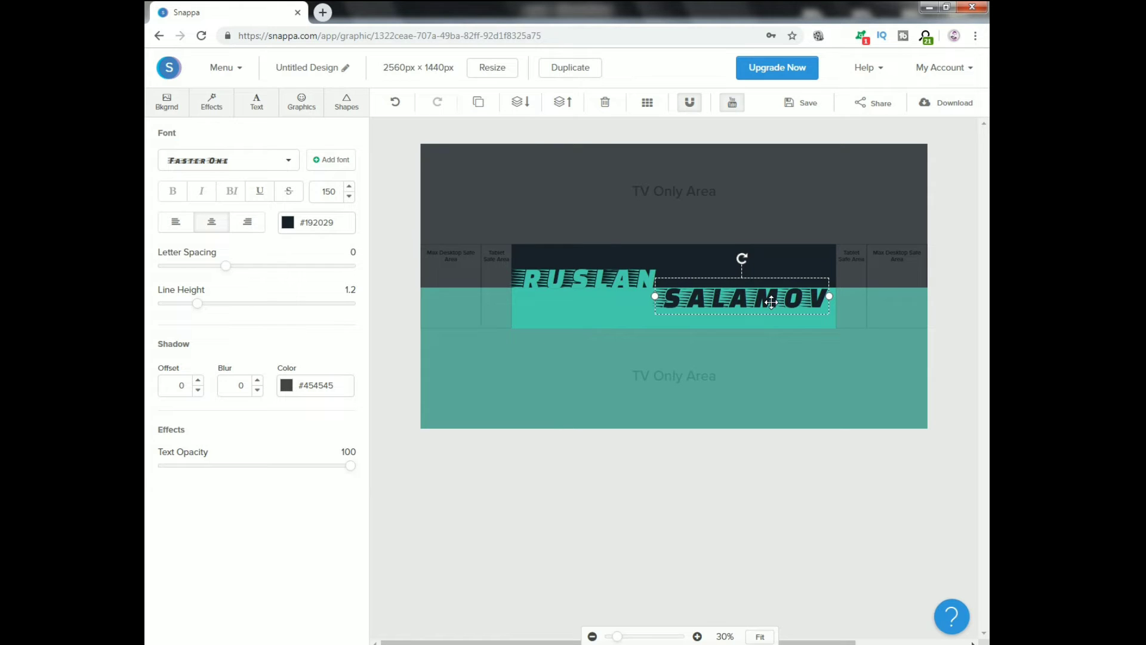
pyautogui.moveTo(771, 302); pyautogui.dragTo(773, 301)
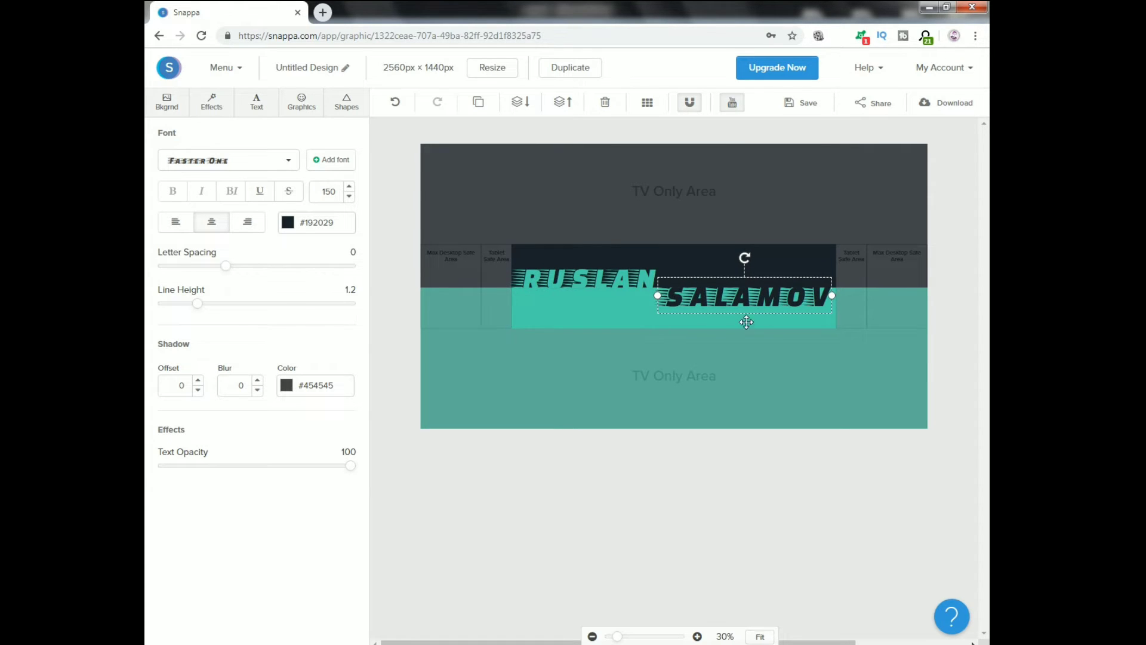
pyautogui.click(611, 280)
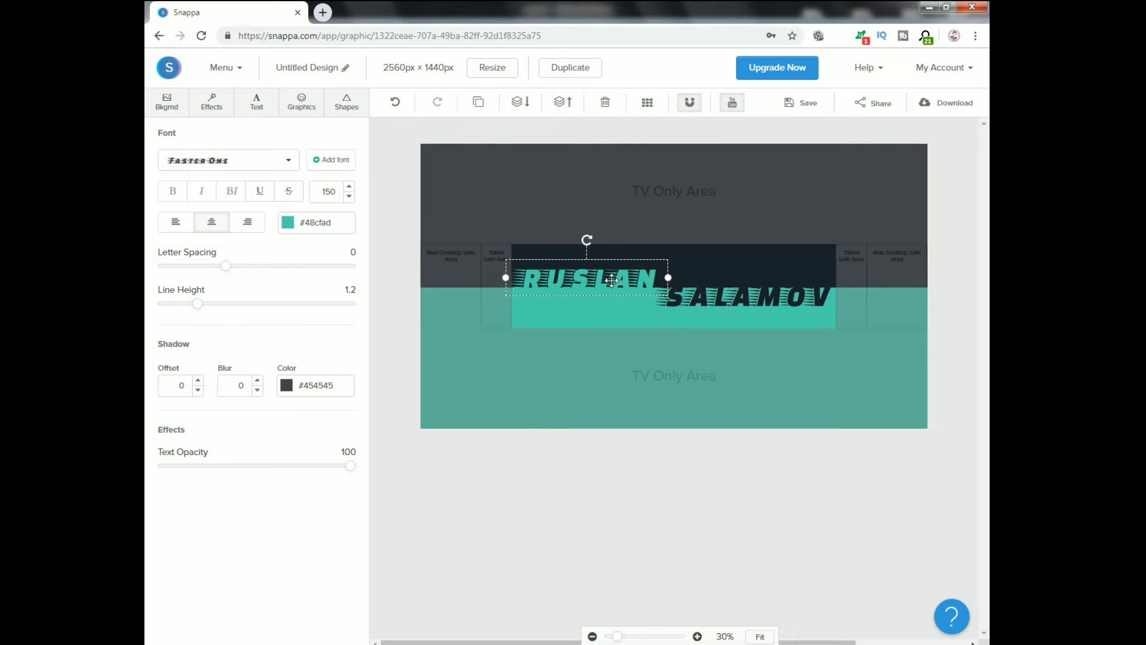
pyautogui.moveTo(611, 280); pyautogui.dragTo(611, 279)
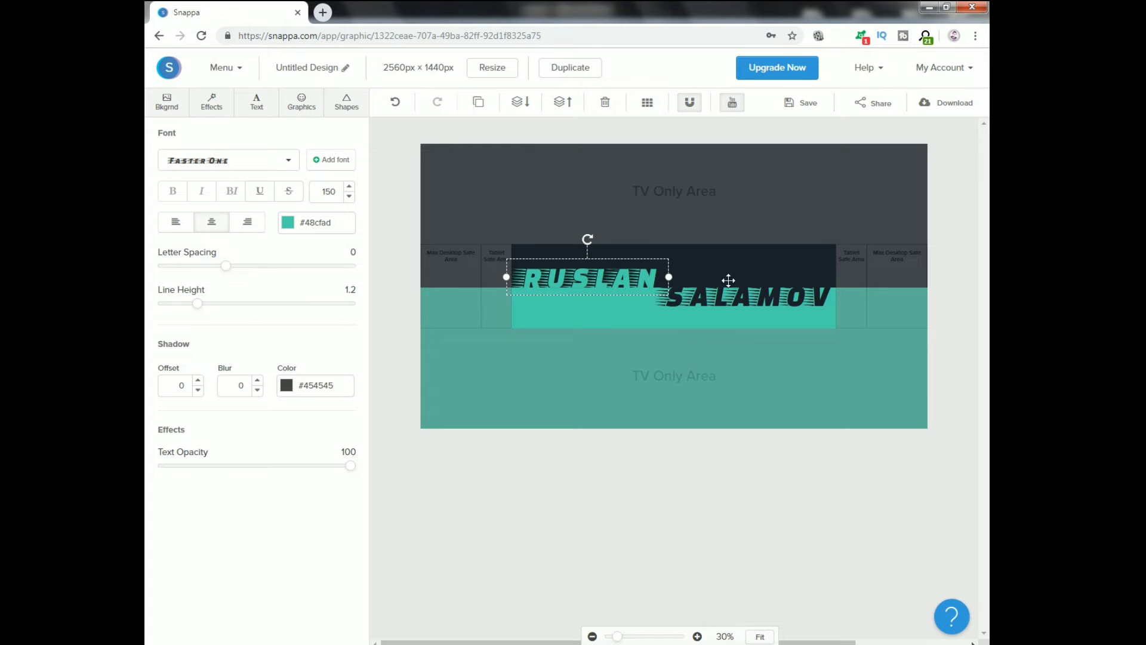
pyautogui.click(408, 289)
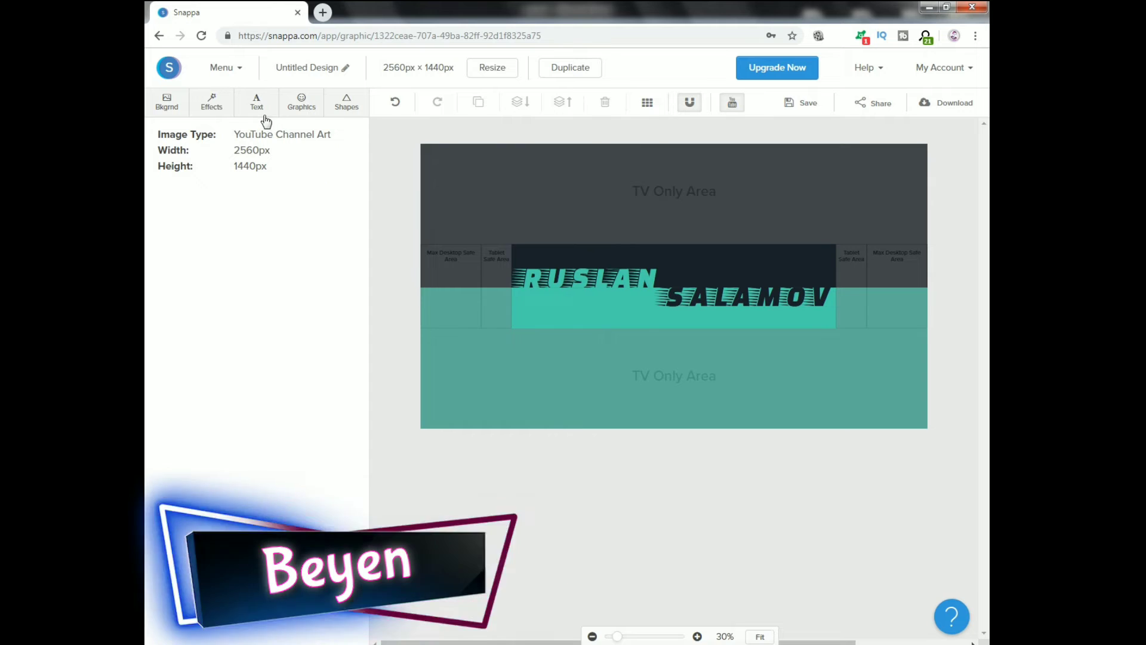
pyautogui.click(301, 107)
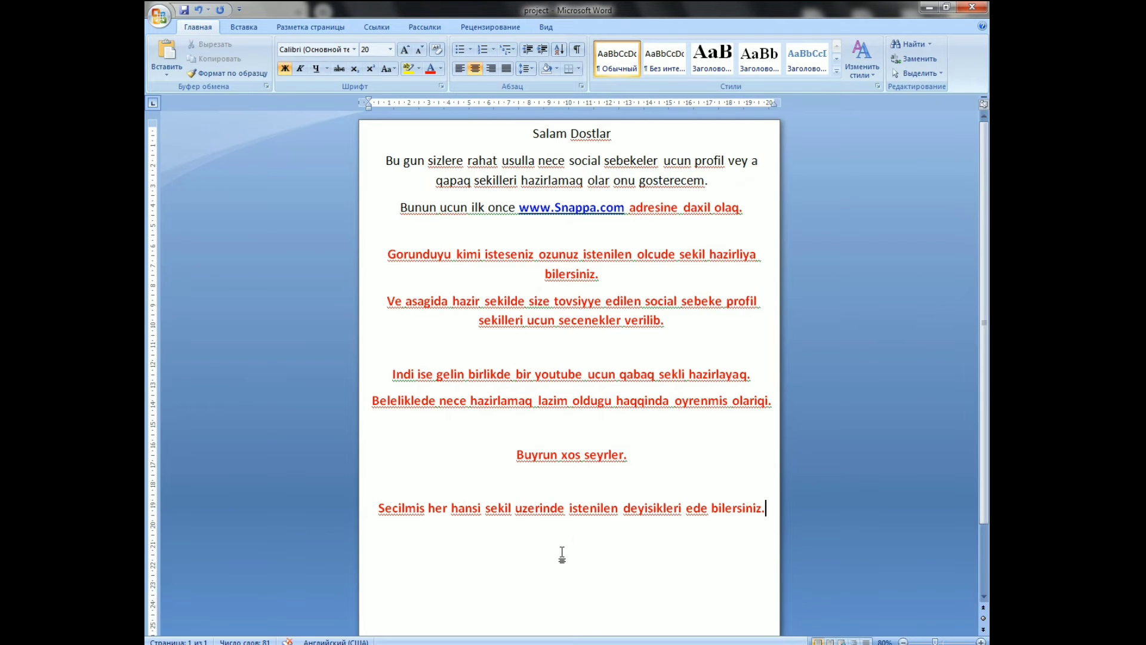
# - Add a new line in Word: 'Bu bolmede istenilen iconu axtaris bolmesinden tapib sekiliniz ucun istifade ede biler…'
pyautogui.press('Return')
pyautogui.write('B')
pyautogui.press('BackSpace')
pyautogui.press('BackSpace')
pyautogui.press('BackSpace')
pyautogui.write('u bol')
pyautogui.write('mede istenile')
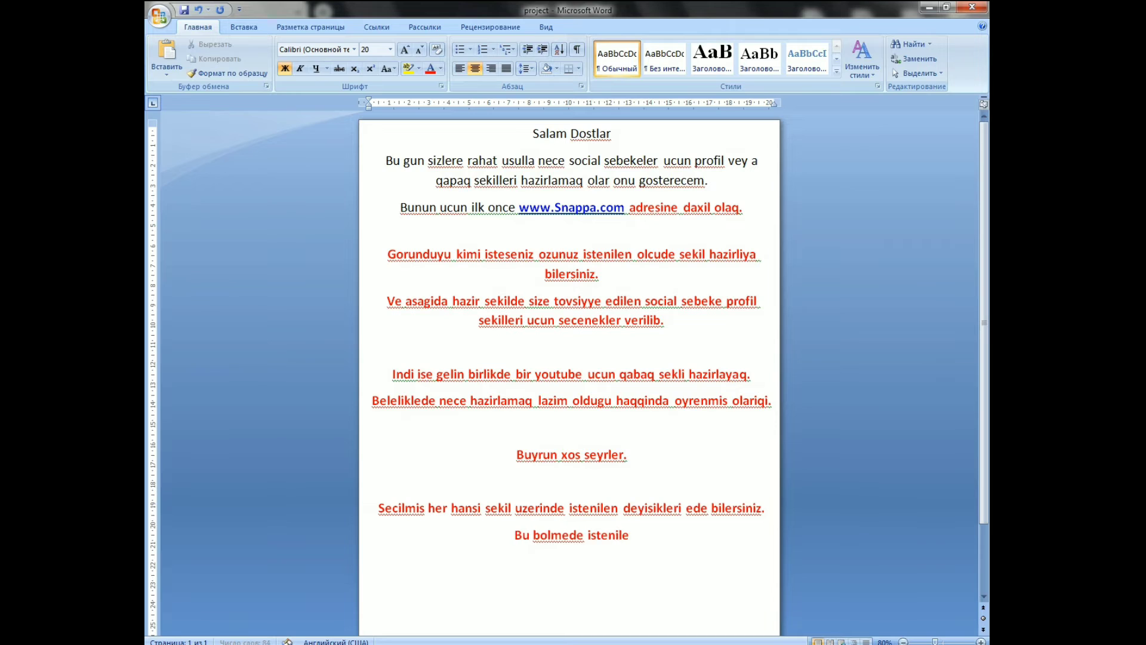
pyautogui.write('n iconu a')
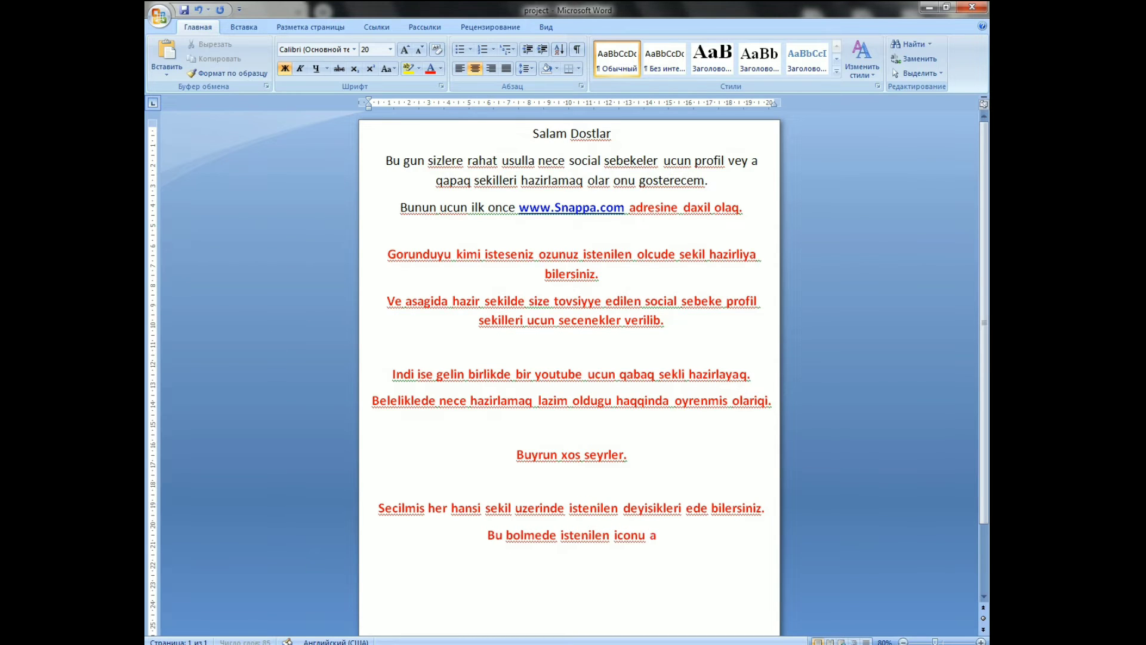
pyautogui.write('xtaris bolm')
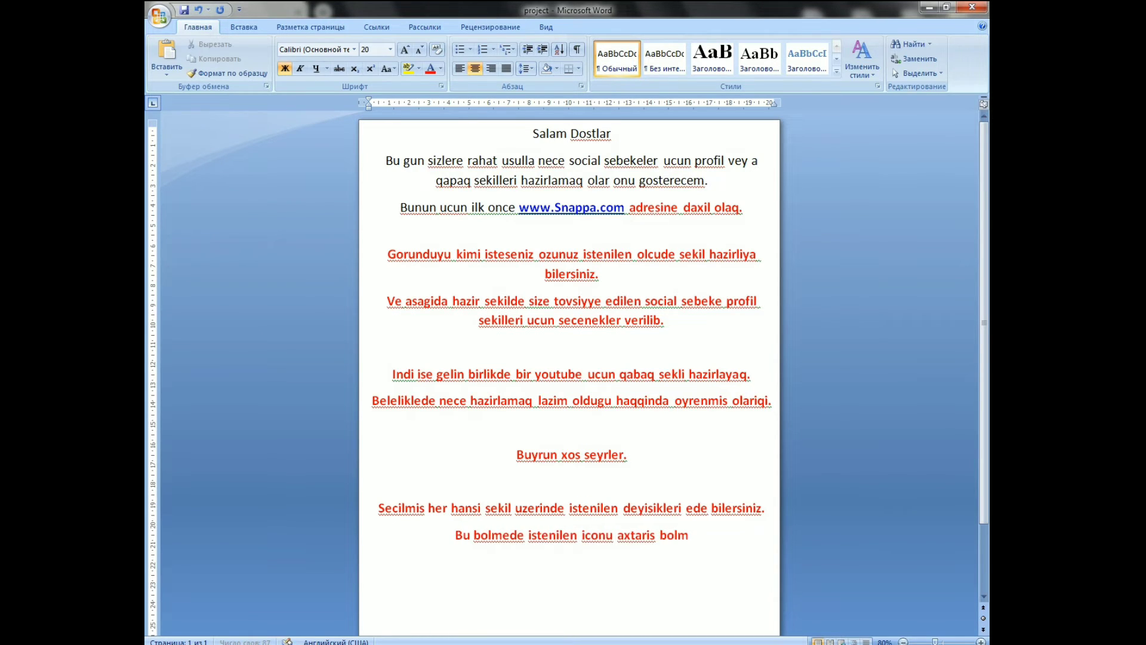
pyautogui.write('esinden ta')
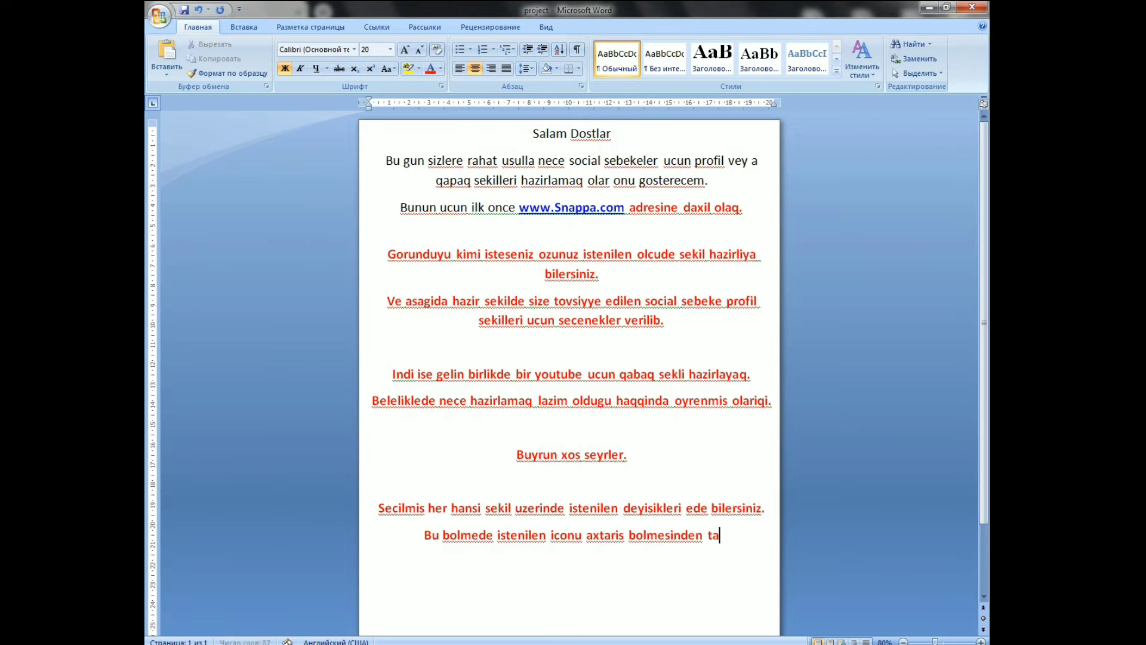
pyautogui.write('pib sekil')
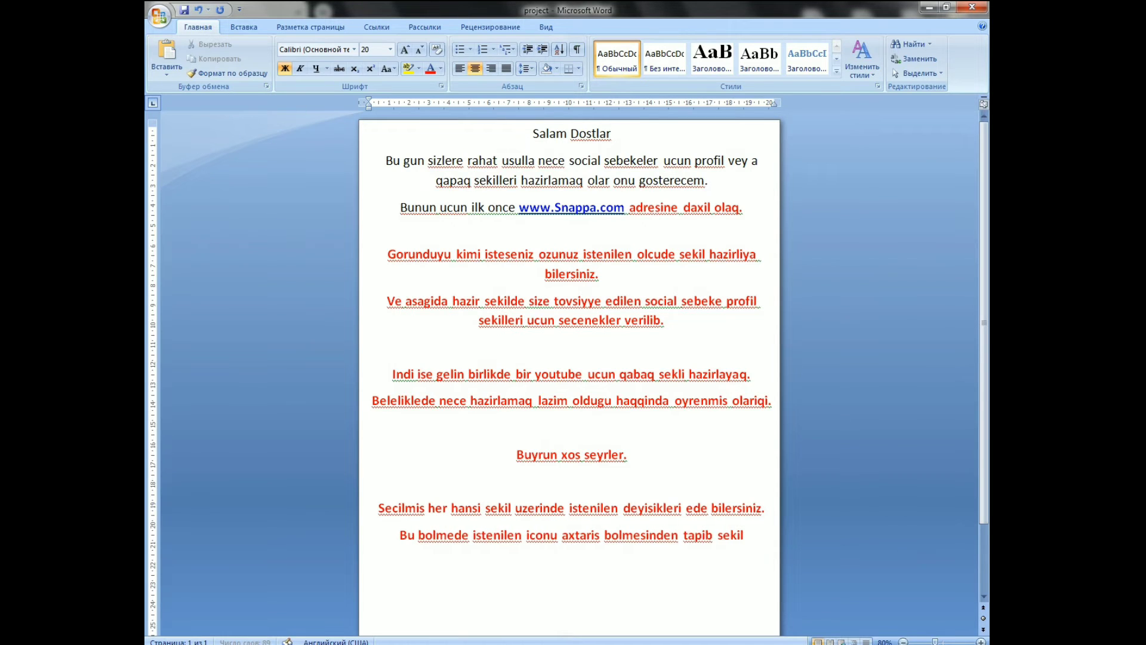
pyautogui.write('iniz ucun')
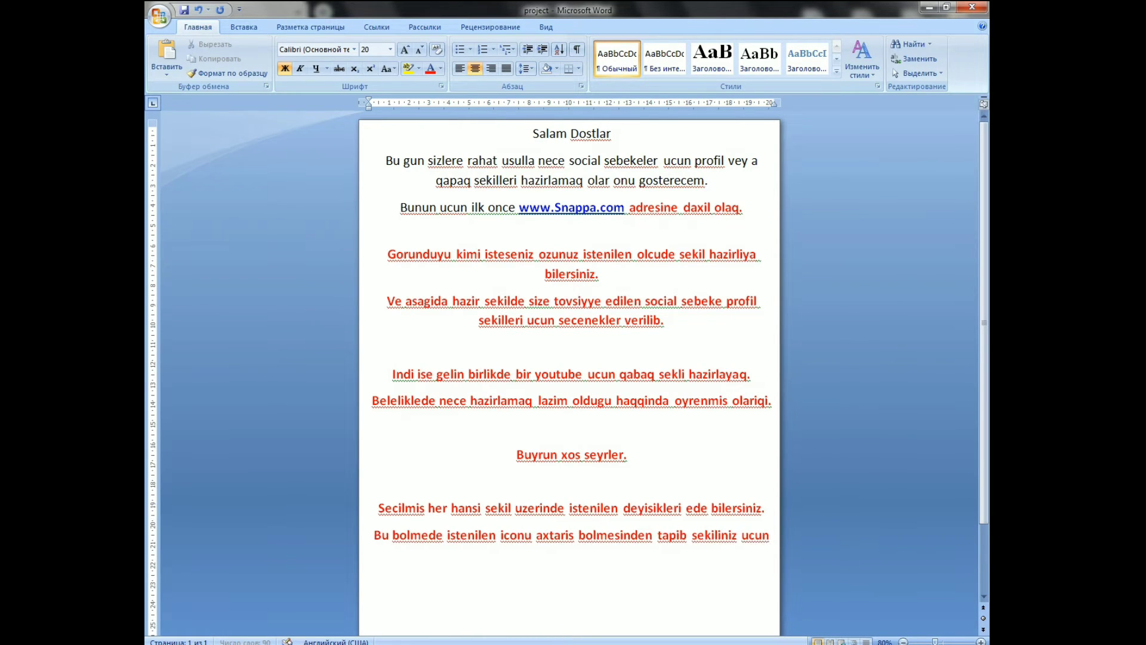
pyautogui.write(' istifade')
pyautogui.write(' ede bilersin')
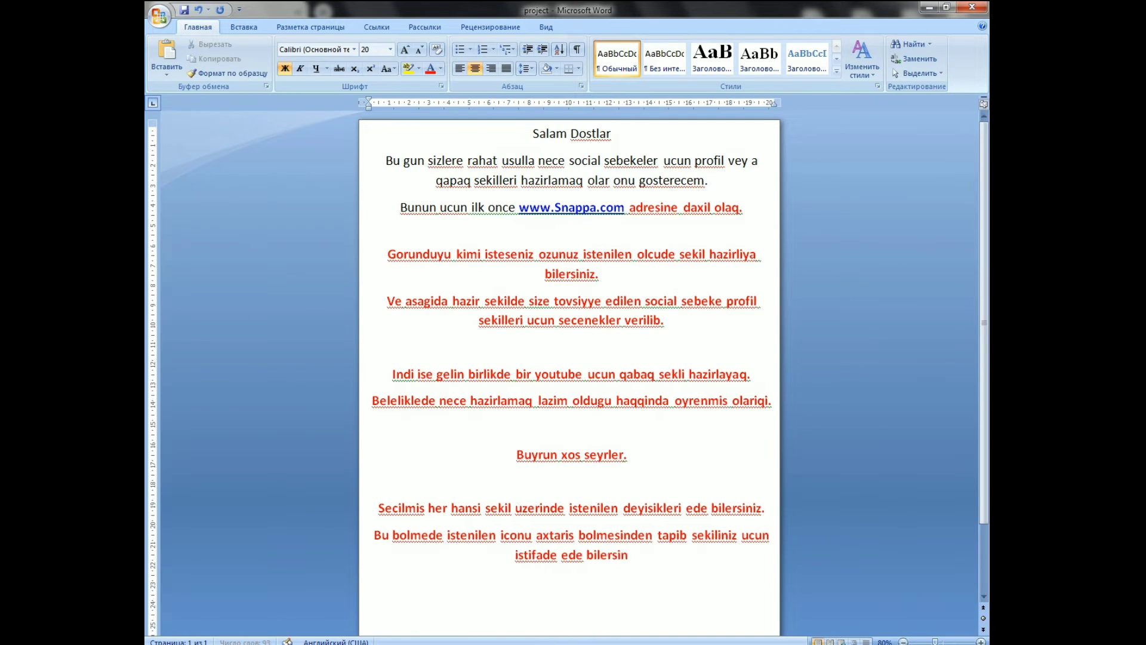
pyautogui.write('iz.')
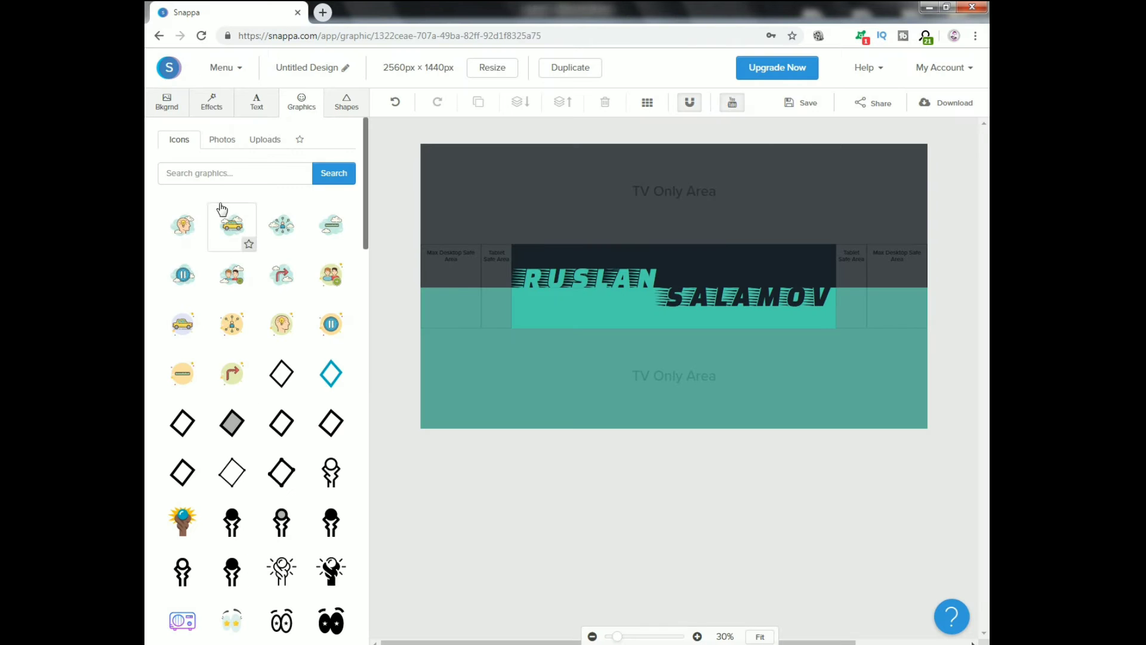
# - Search the icons for 'instagram', deleting a lightbulb graphic added by mistake
pyautogui.click(226, 174)
pyautogui.write('Ins')
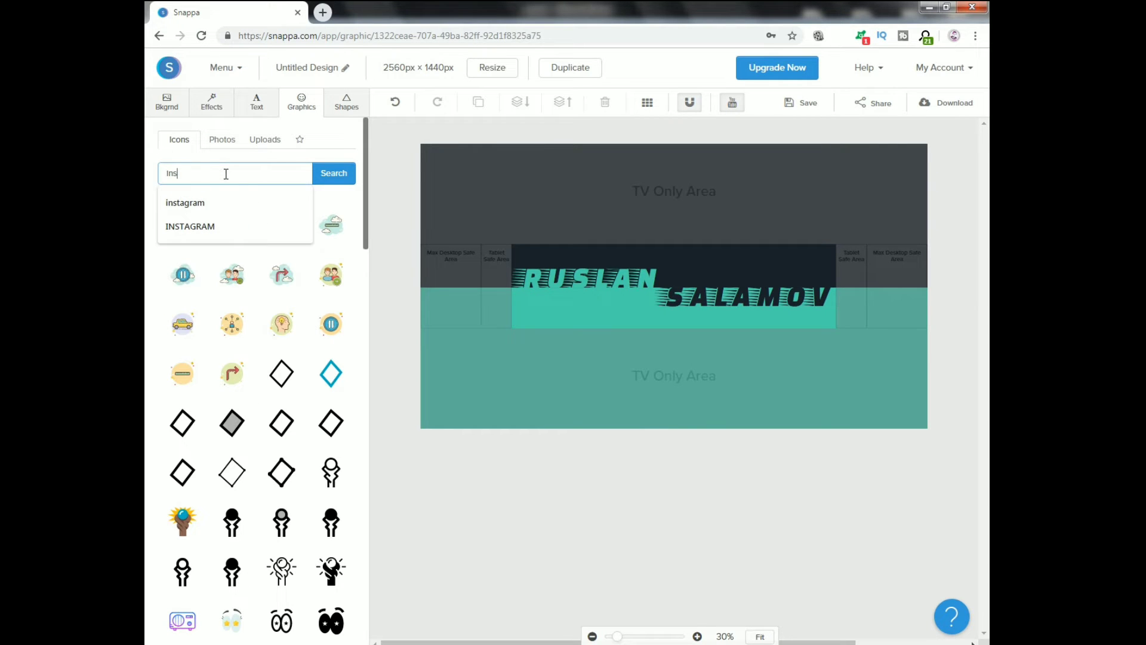
pyautogui.click(185, 203)
pyautogui.click(187, 211)
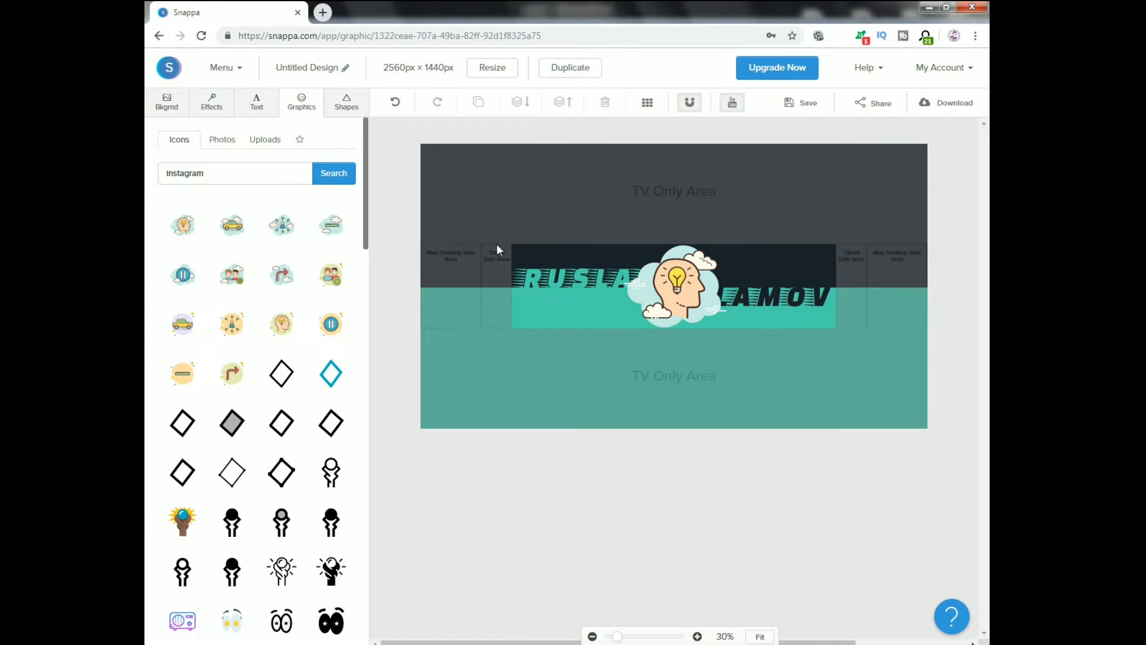
pyautogui.click(674, 293)
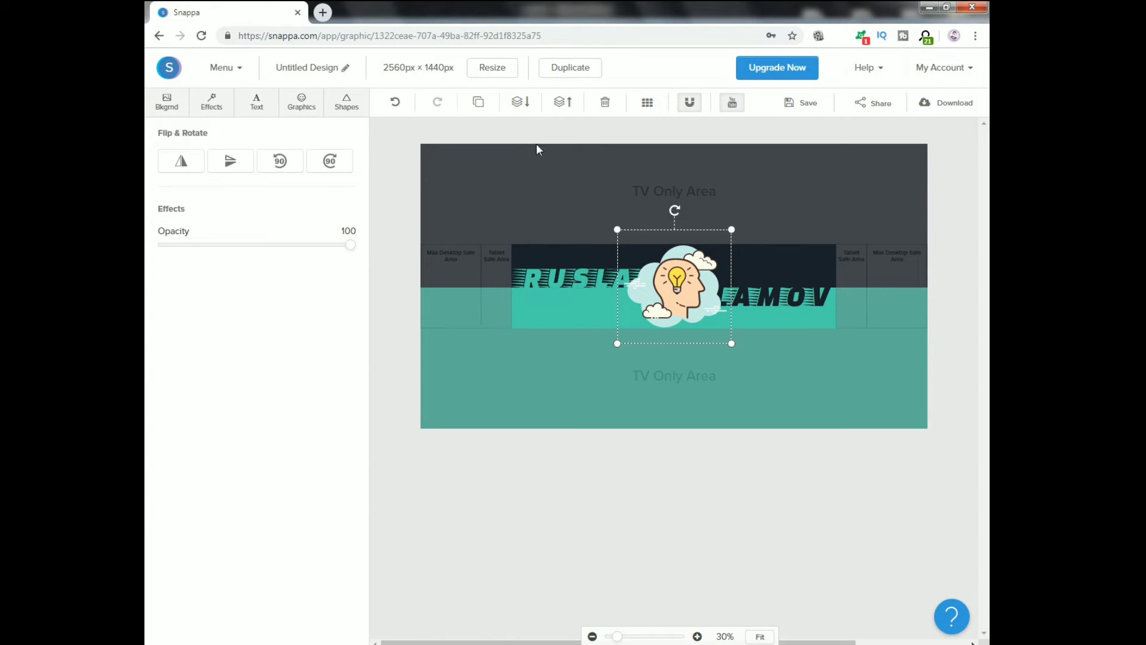
pyautogui.click(604, 103)
pyautogui.click(301, 107)
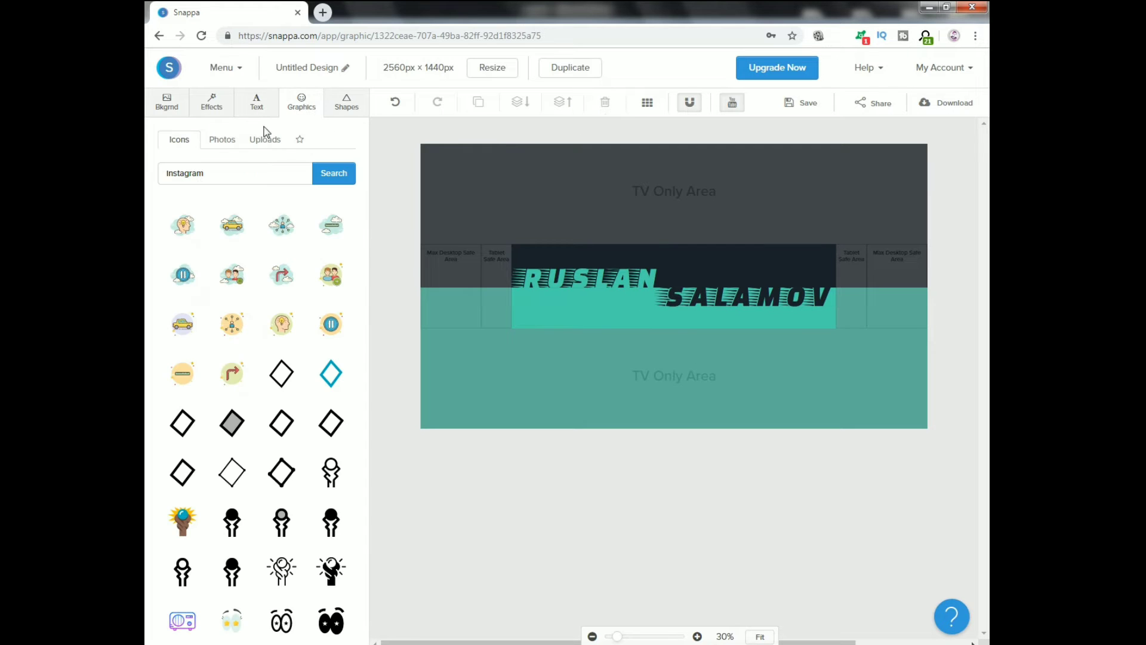
pyautogui.click(334, 173)
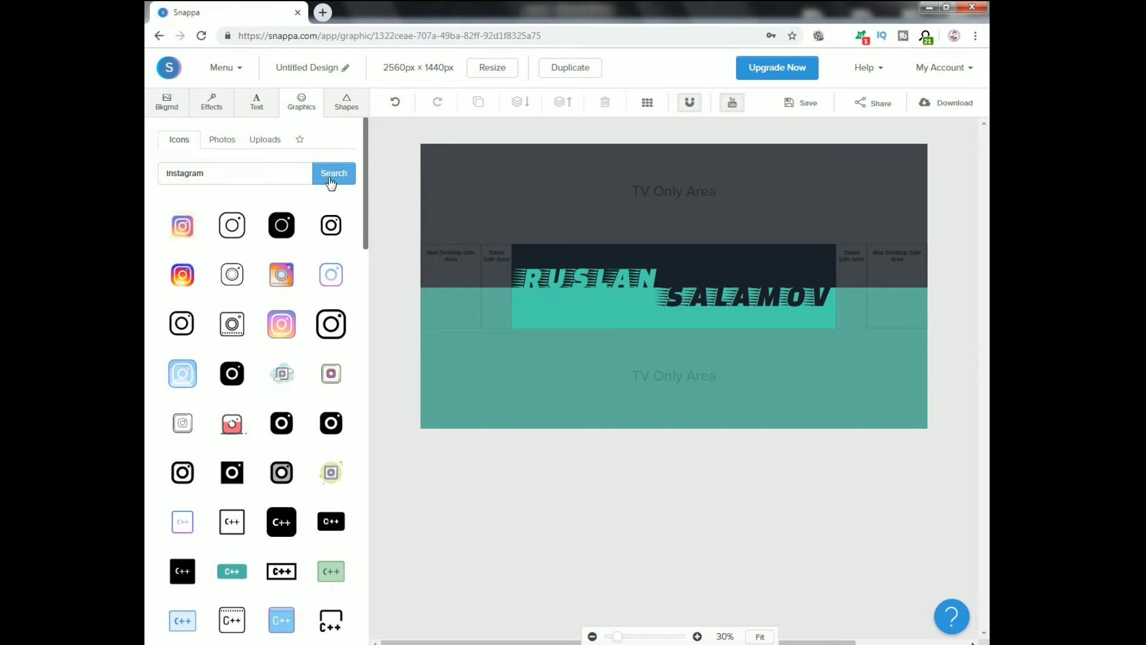
# - Add a black Instagram icon to the banner, shrink it, and fill it teal
pyautogui.click(232, 373)
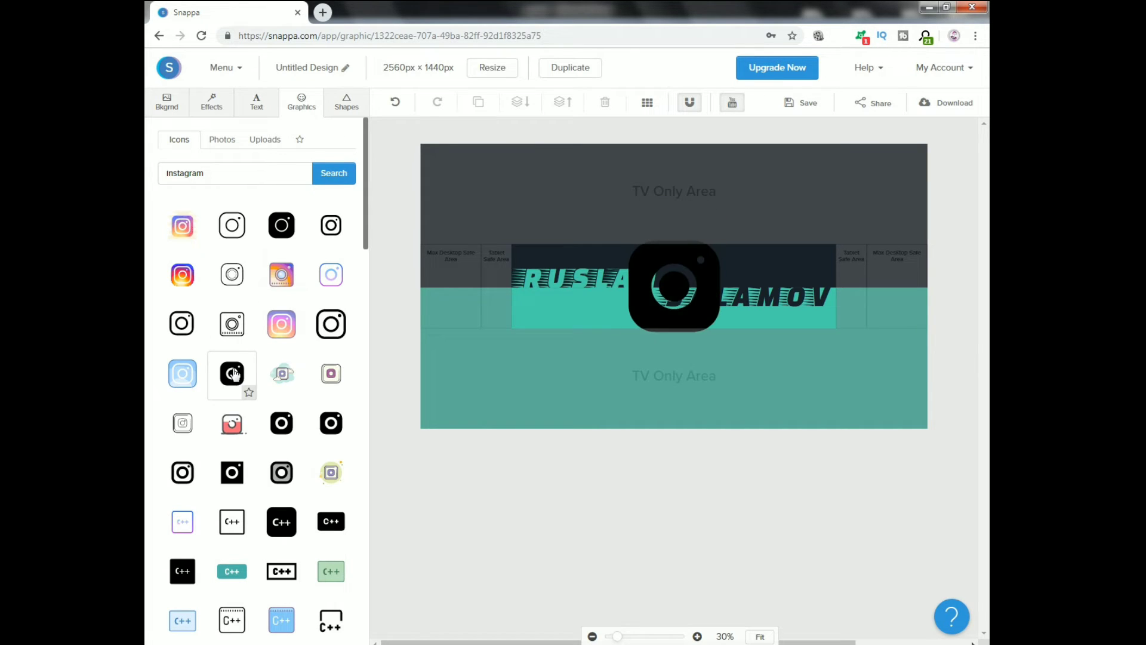
pyautogui.click(693, 320)
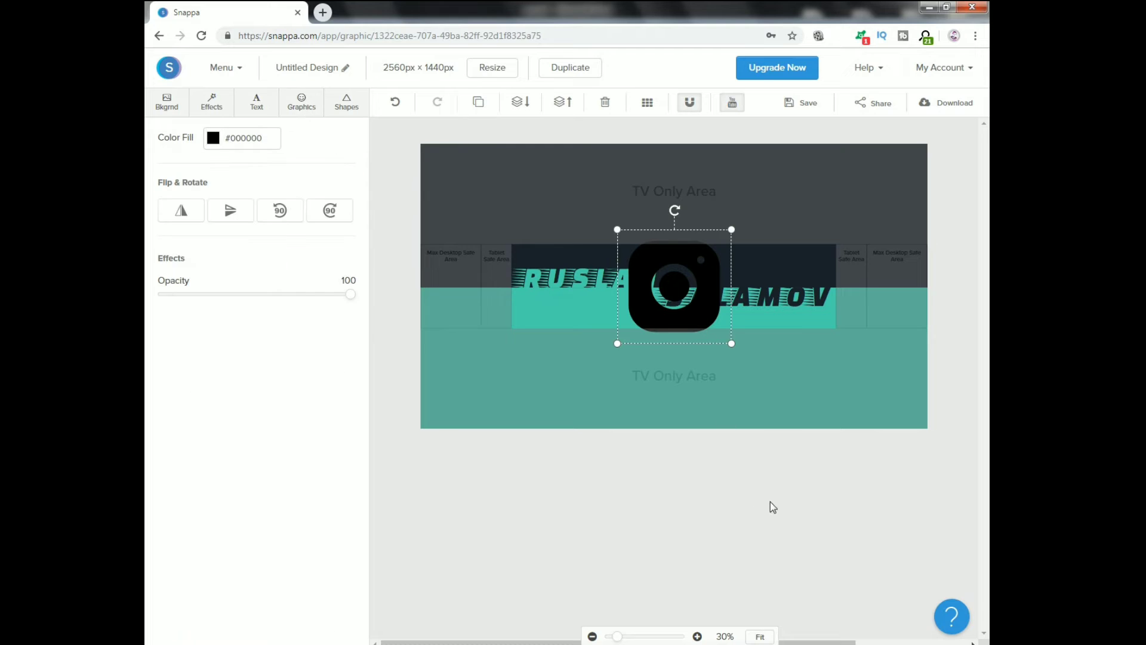
pyautogui.moveTo(732, 344)
pyautogui.mouseDown()
pyautogui.moveTo(629, 247)
pyautogui.moveTo(571, 250)
pyautogui.mouseUp()
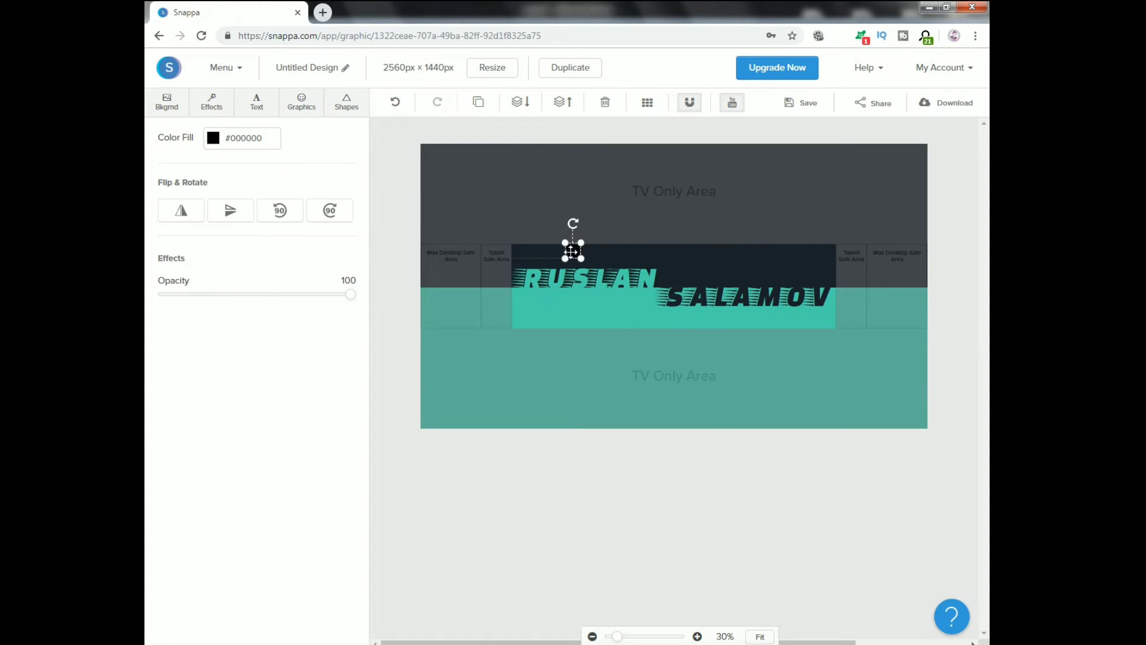
pyautogui.click(220, 141)
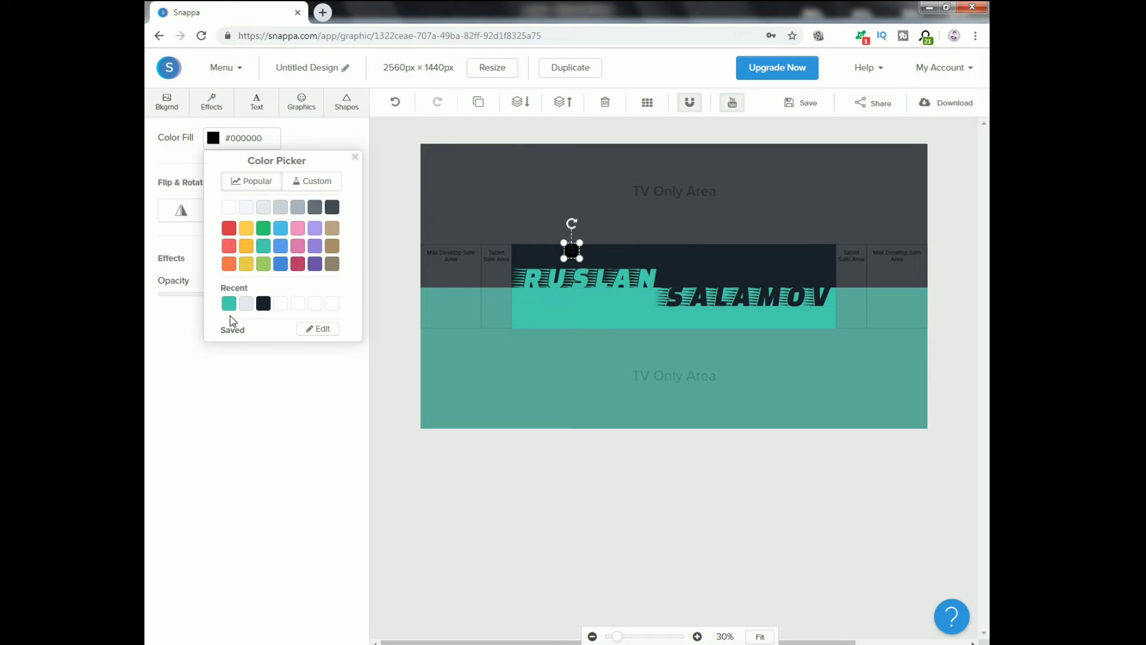
pyautogui.click(228, 303)
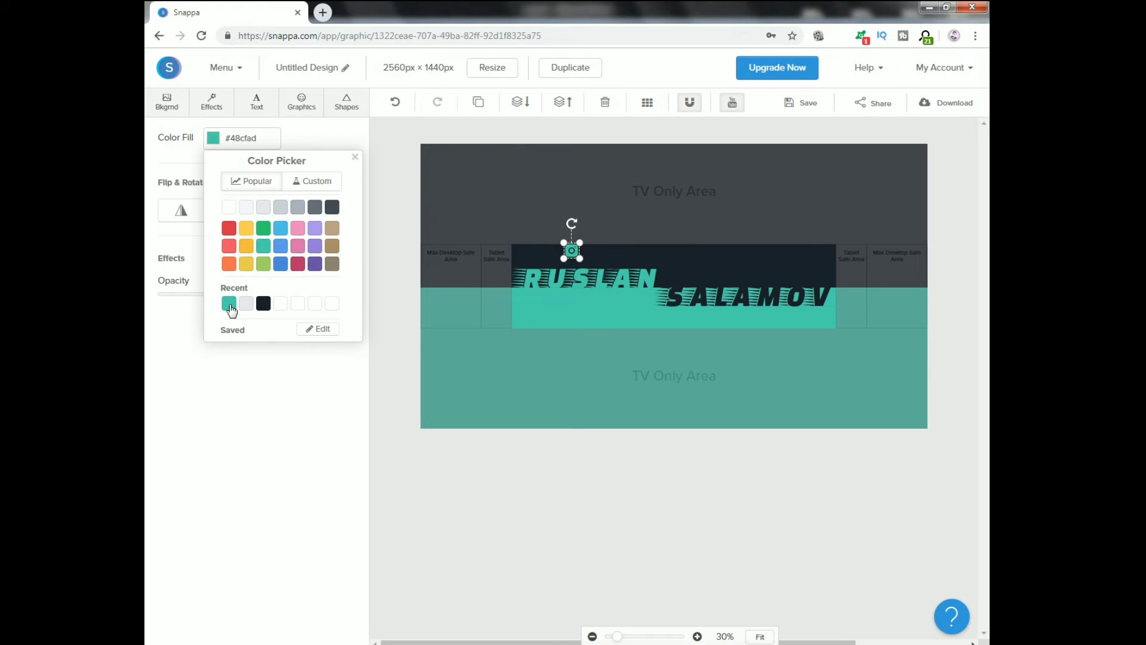
# - Zoom in and place the small teal icon just above RUSLAN, trimming its size
pyautogui.click(697, 636)
pyautogui.click(697, 636)
pyautogui.click(697, 637)
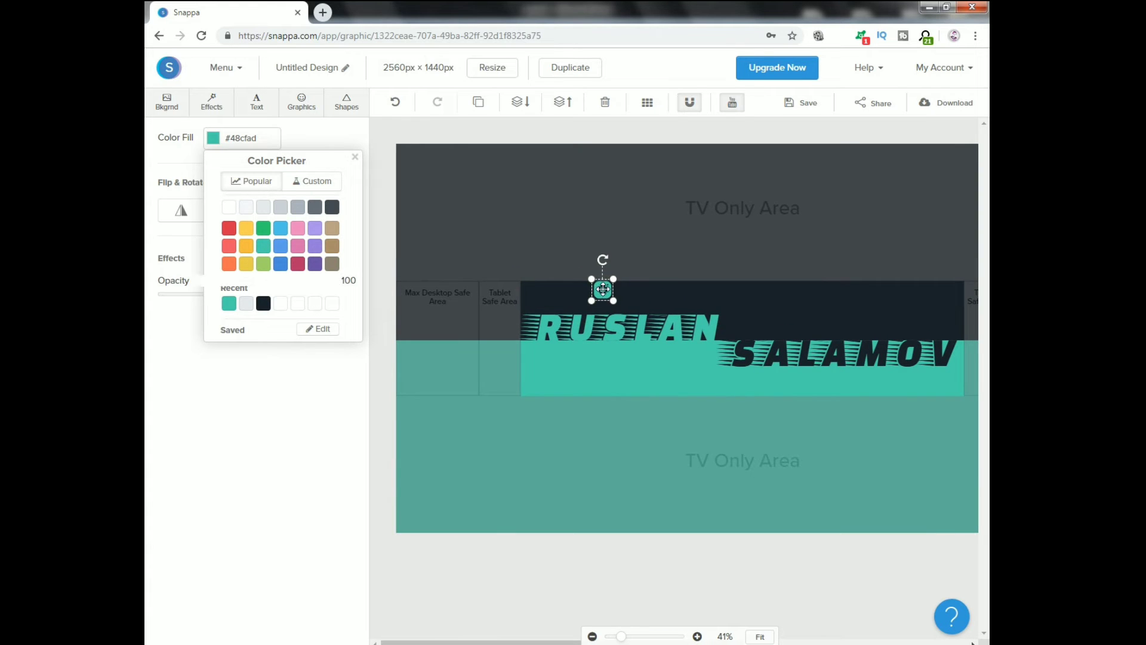
pyautogui.moveTo(602, 288); pyautogui.dragTo(572, 290)
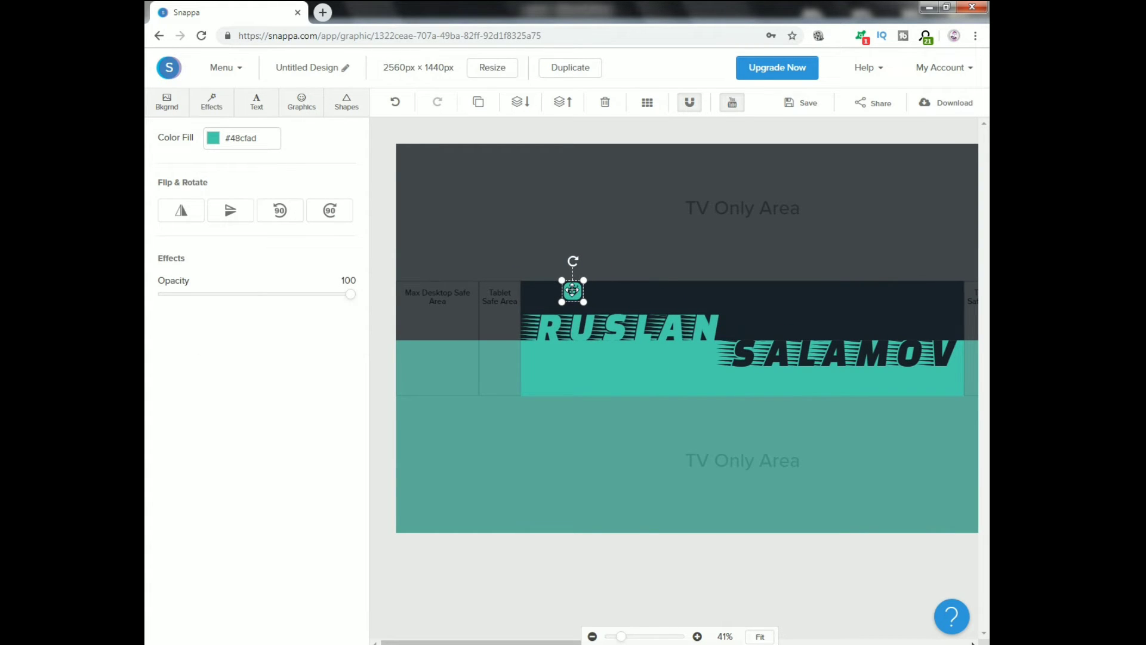
pyautogui.moveTo(583, 301); pyautogui.dragTo(570, 290)
pyautogui.click(605, 259)
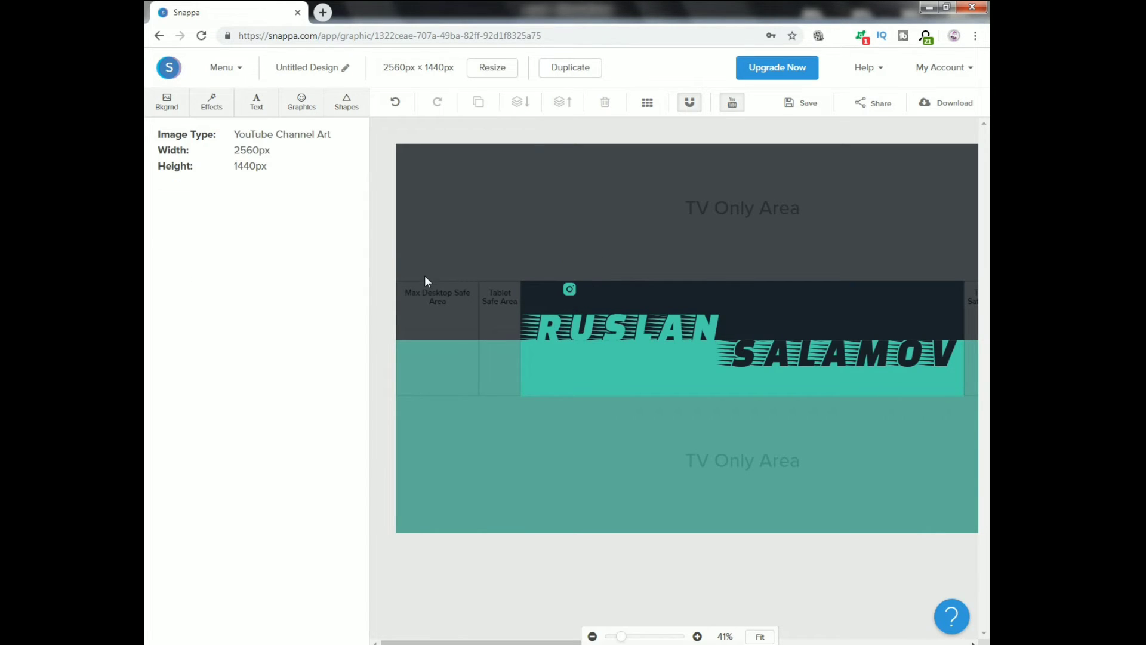
# - Add a body text box beside the Instagram icon and replace its text with 'sizin adresiniz'
pyautogui.click(256, 103)
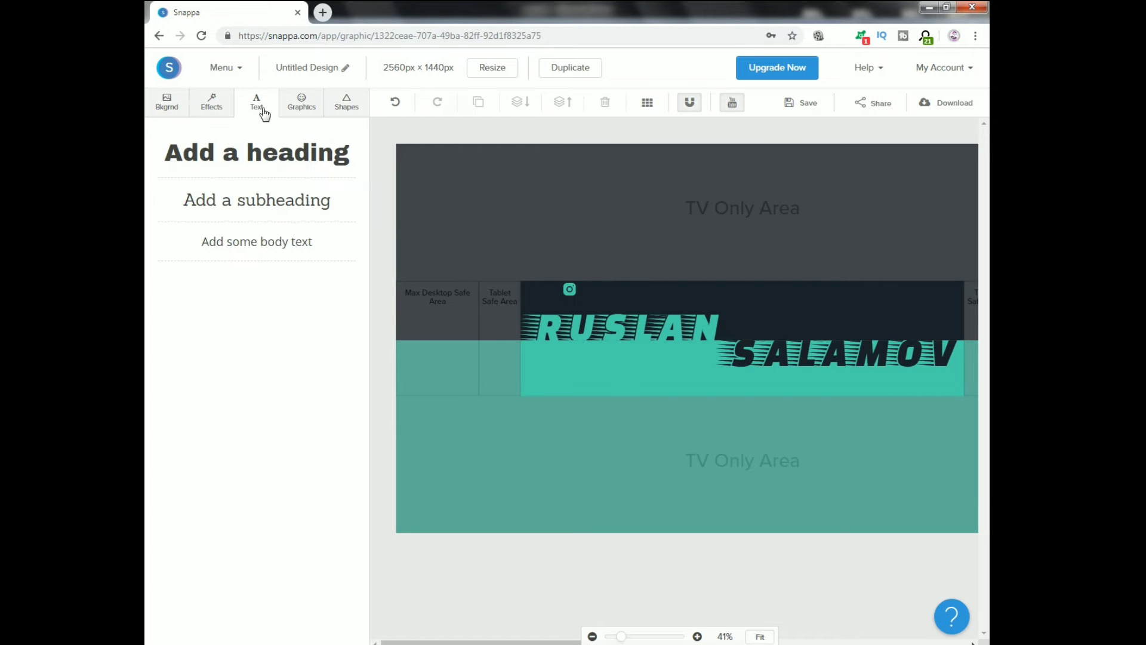
pyautogui.click(249, 244)
pyautogui.click(741, 342)
pyautogui.moveTo(740, 338); pyautogui.dragTo(599, 288)
pyautogui.doubleClick(601, 289)
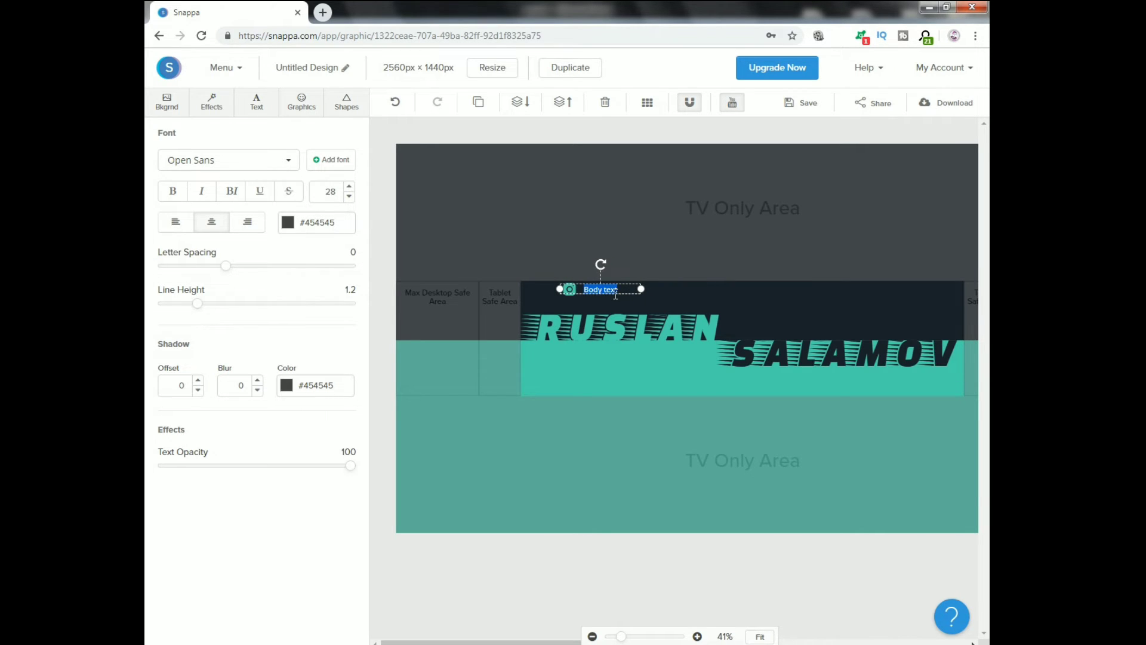
pyautogui.press('BackSpace')
# - Make the 'sizin adresiniz' label teal and bold, then nudge it slightly left
pyautogui.click(288, 222)
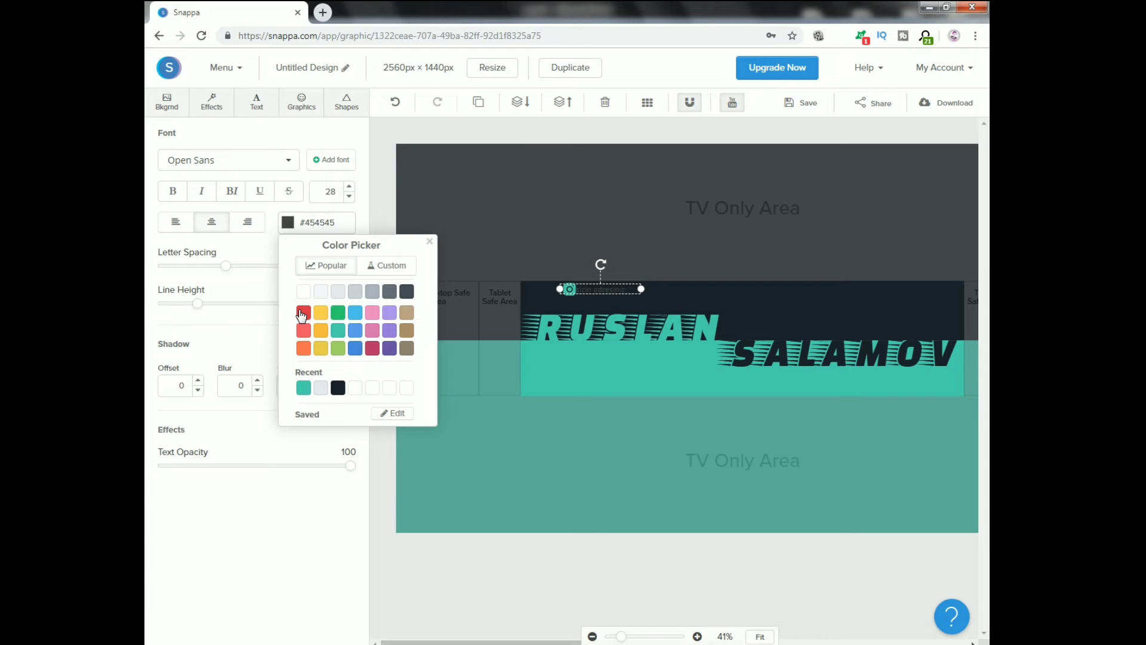
pyautogui.click(304, 390)
pyautogui.click(174, 191)
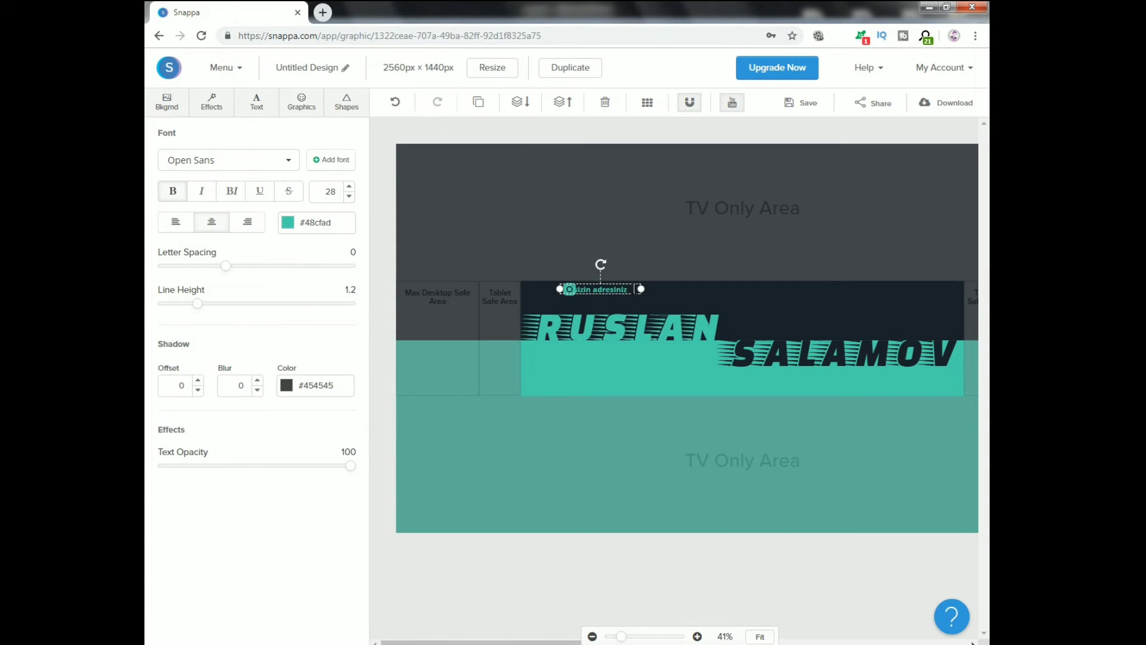
pyautogui.click(676, 255)
pyautogui.click(613, 288)
pyautogui.moveTo(619, 289); pyautogui.dragTo(616, 289)
# - Replace the icon library search term with 'facebook'
pyautogui.click(301, 103)
pyautogui.moveTo(238, 183); pyautogui.dragTo(157, 183)
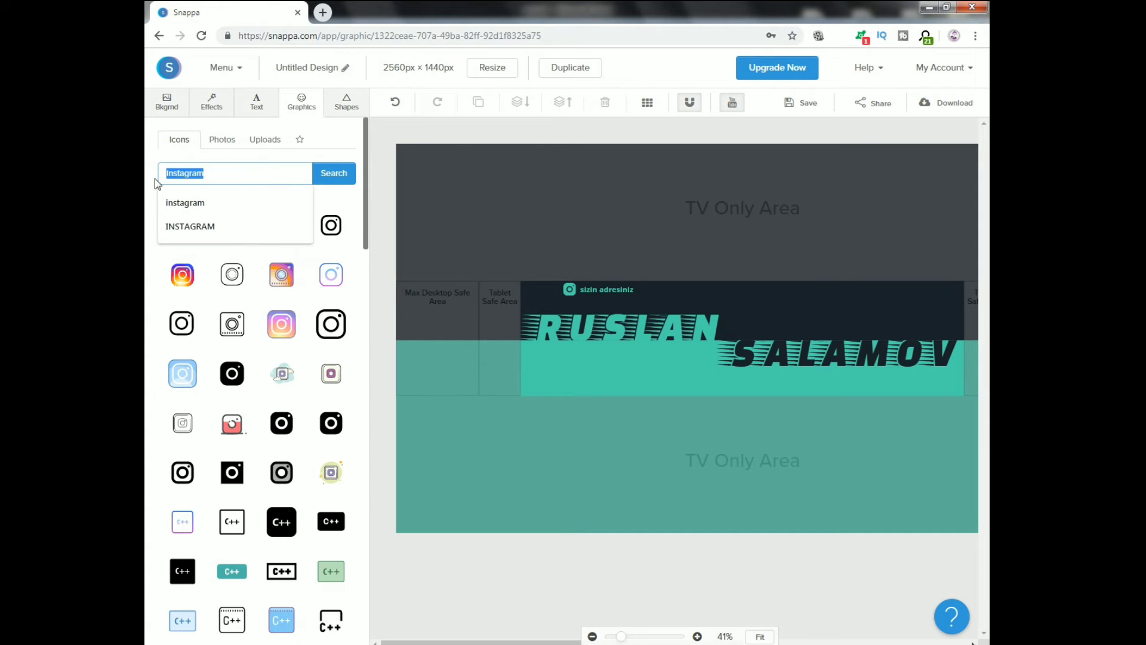
pyautogui.write('facebook')
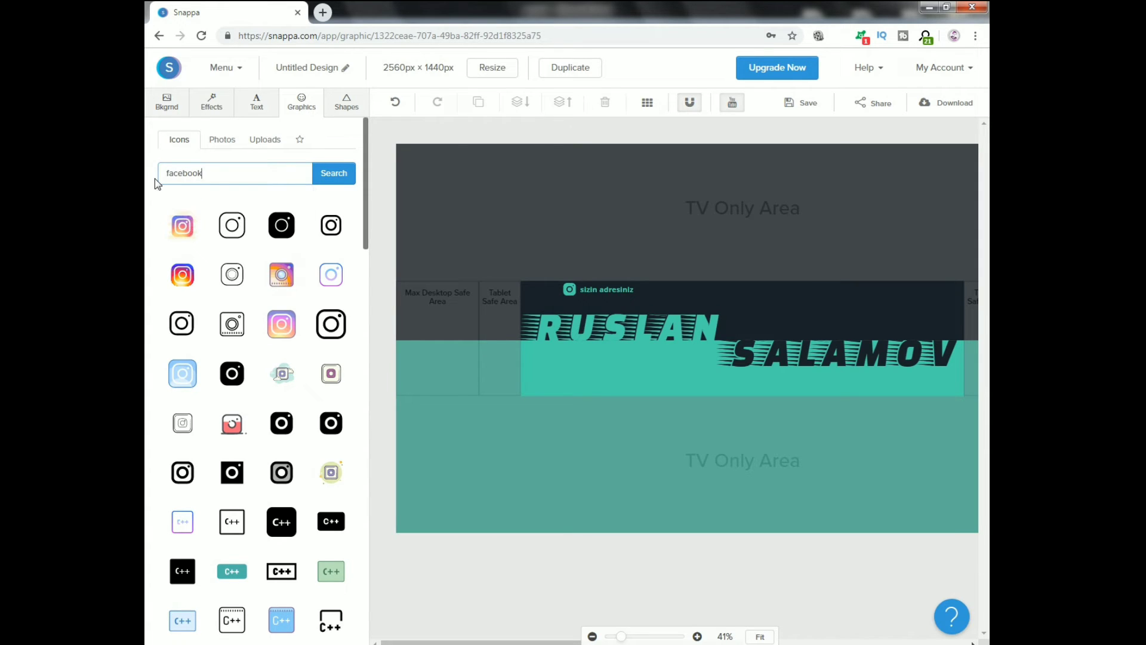
# - Add a Facebook icon, shrink it to a tiny size, and fill it teal
pyautogui.press('Return')
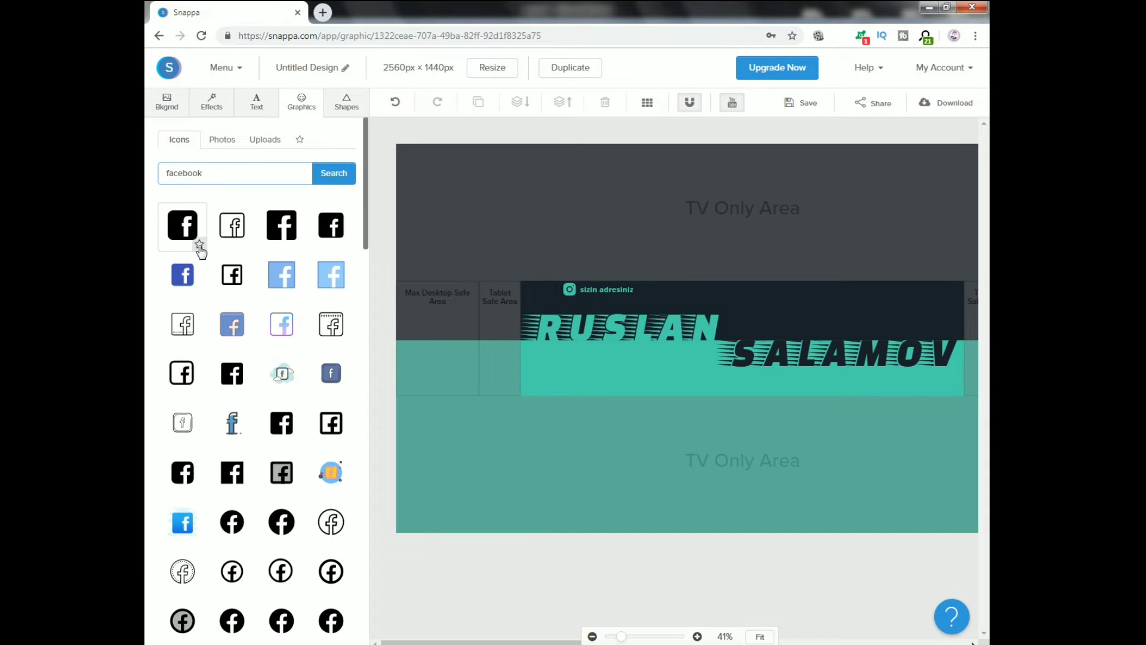
pyautogui.click(330, 230)
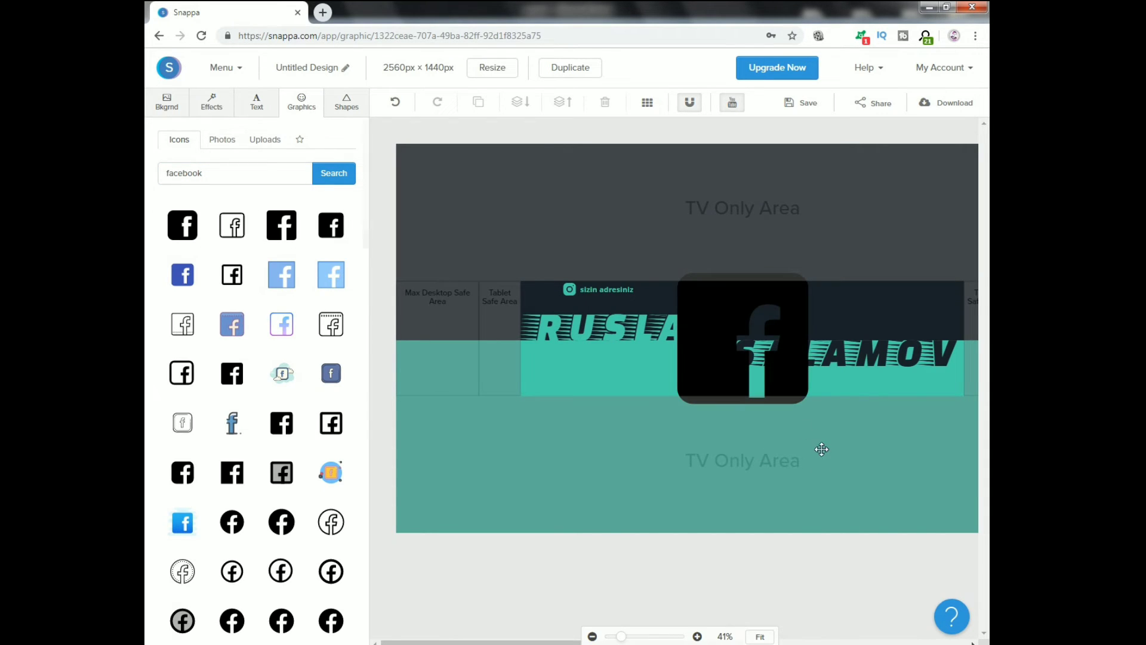
pyautogui.click(682, 340)
pyautogui.moveTo(821, 416)
pyautogui.mouseDown()
pyautogui.moveTo(680, 276)
pyautogui.moveTo(691, 290)
pyautogui.mouseUp()
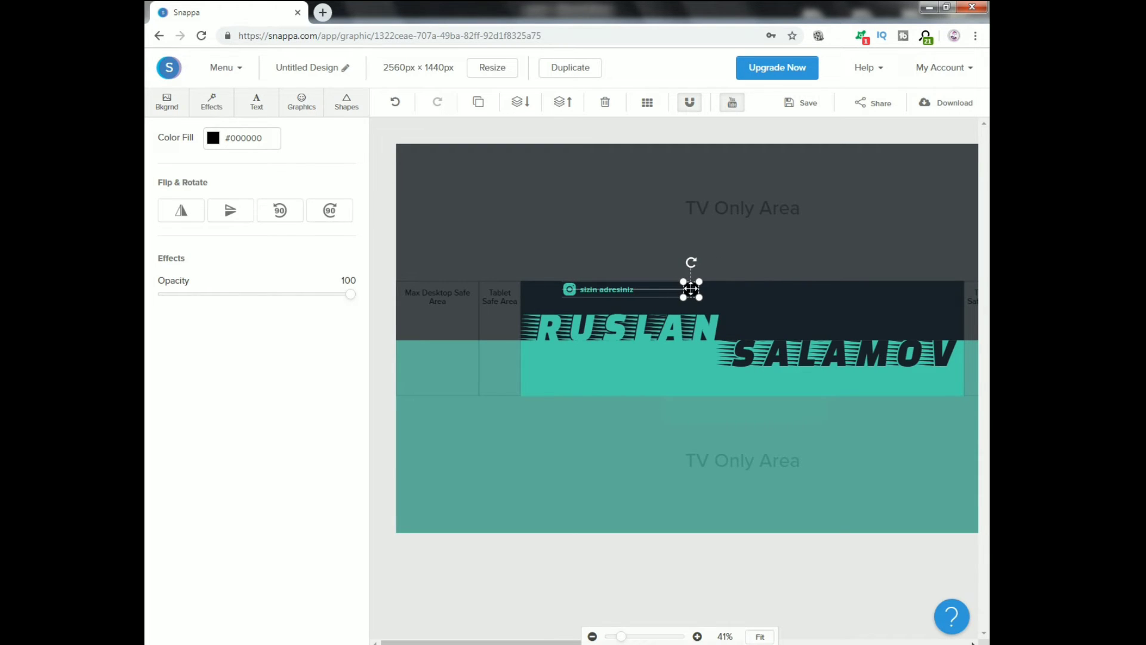
pyautogui.click(214, 140)
pyautogui.click(227, 305)
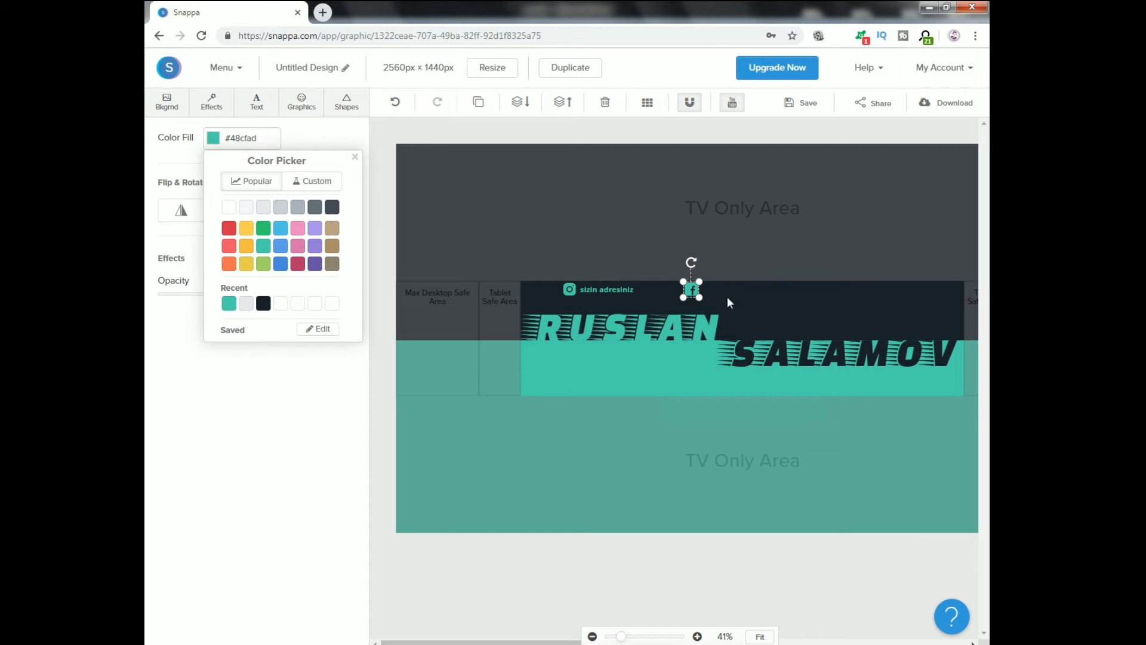
# - Duplicate the 'sizin adresiniz' label and place the copy beside the Facebook icon
pyautogui.click(601, 291)
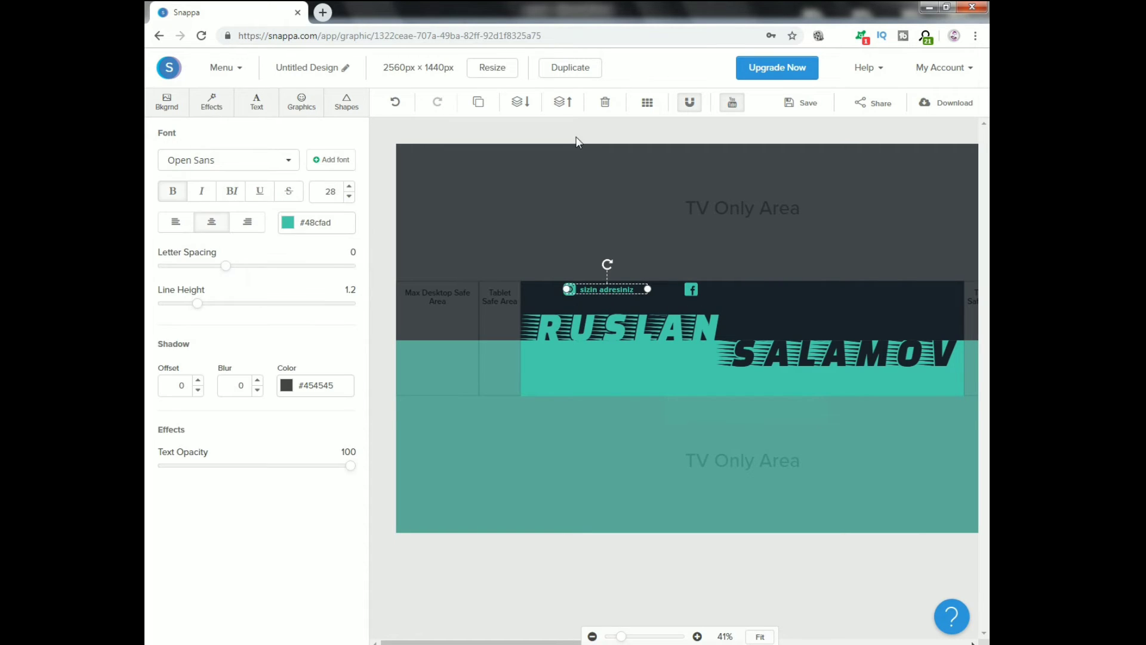
pyautogui.click(479, 101)
pyautogui.moveTo(647, 291); pyautogui.dragTo(741, 291)
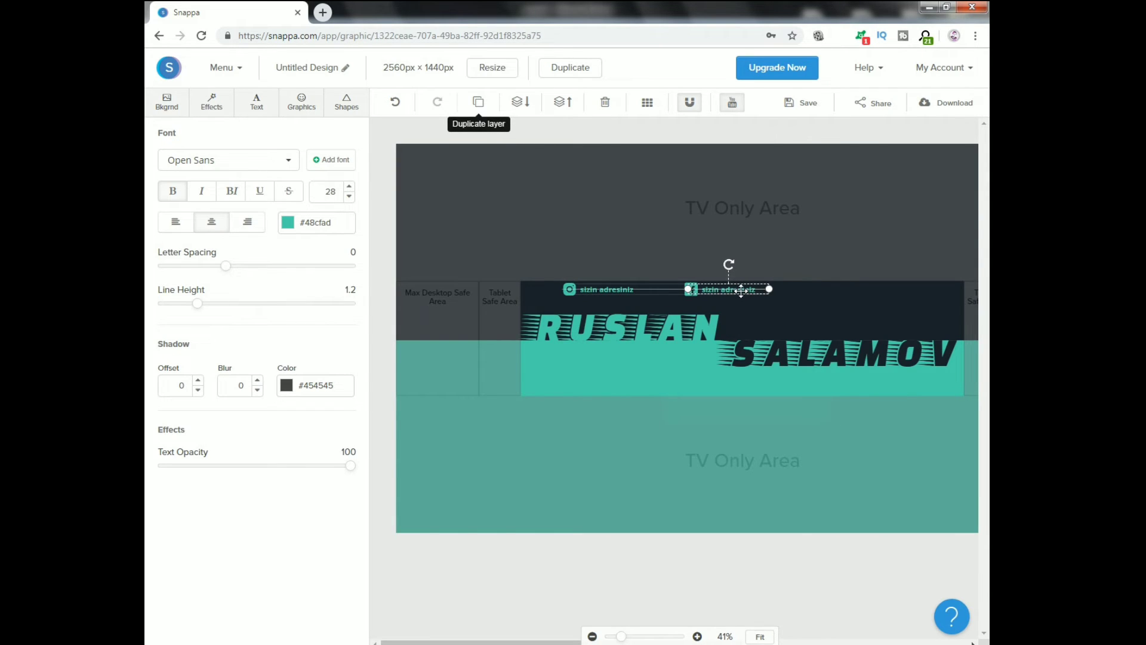
pyautogui.click(750, 261)
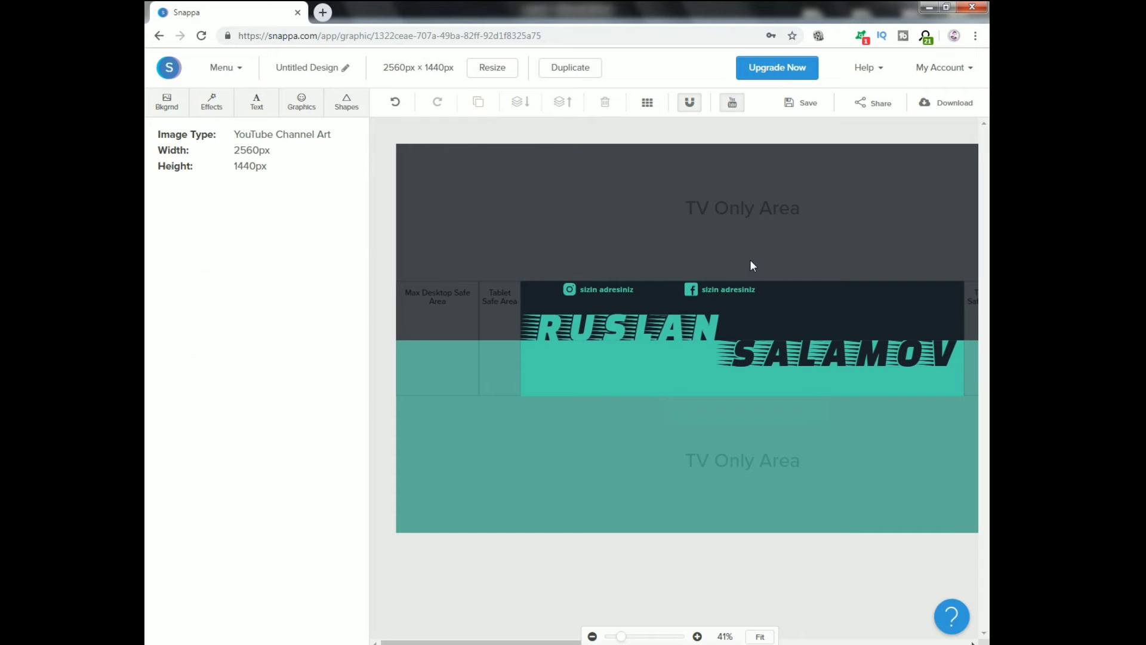
pyautogui.click(302, 101)
# - Add a Twitter bird icon, shrink it to icon size, and colour it teal
pyautogui.click(218, 177)
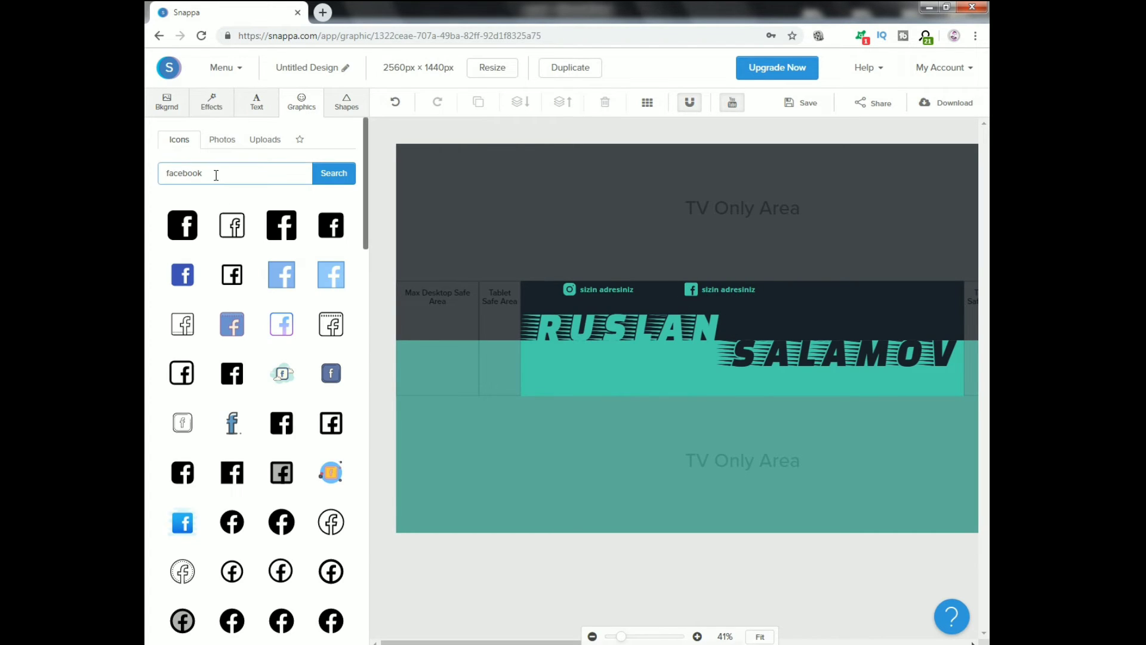
pyautogui.moveTo(216, 175); pyautogui.dragTo(165, 173)
pyautogui.write('te')
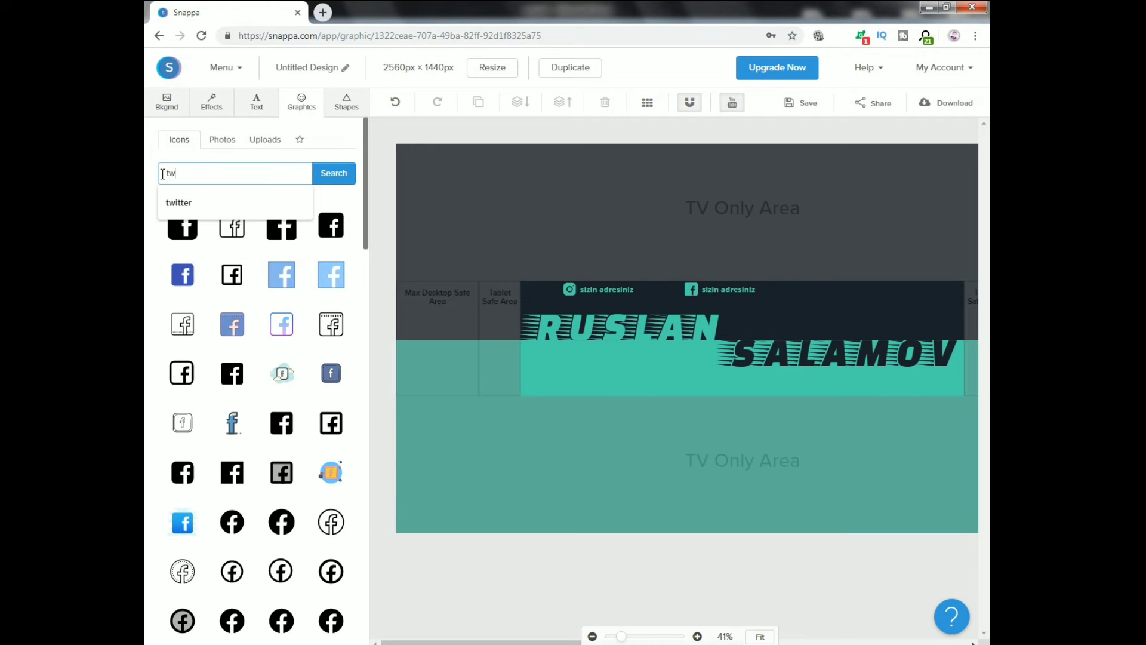
pyautogui.write('r')
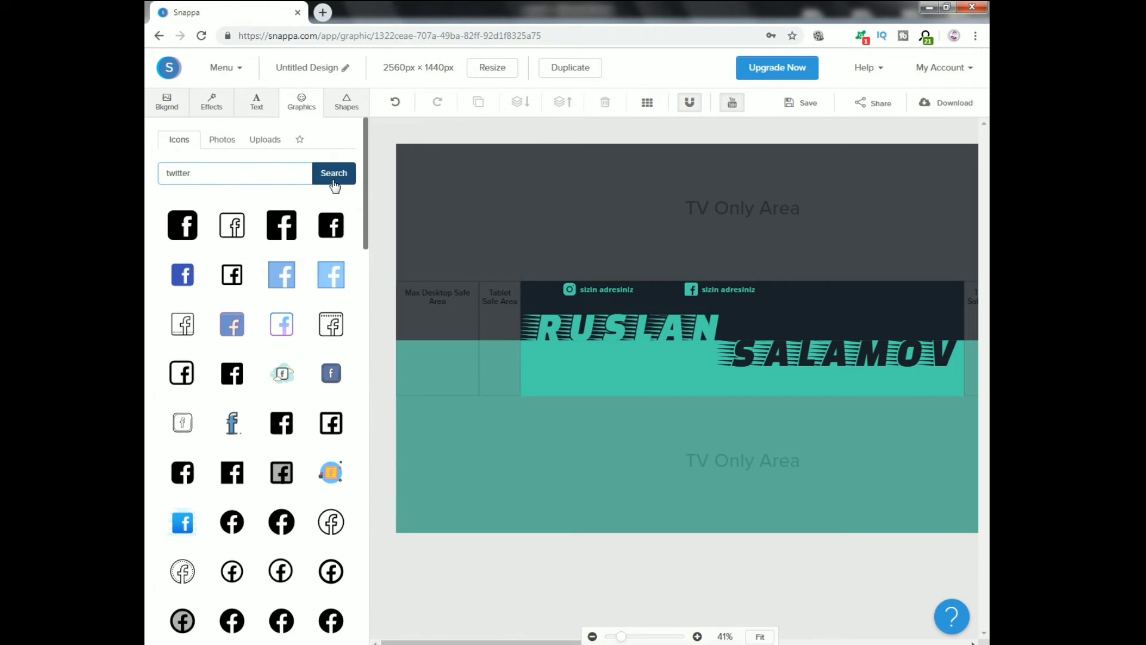
pyautogui.click(333, 185)
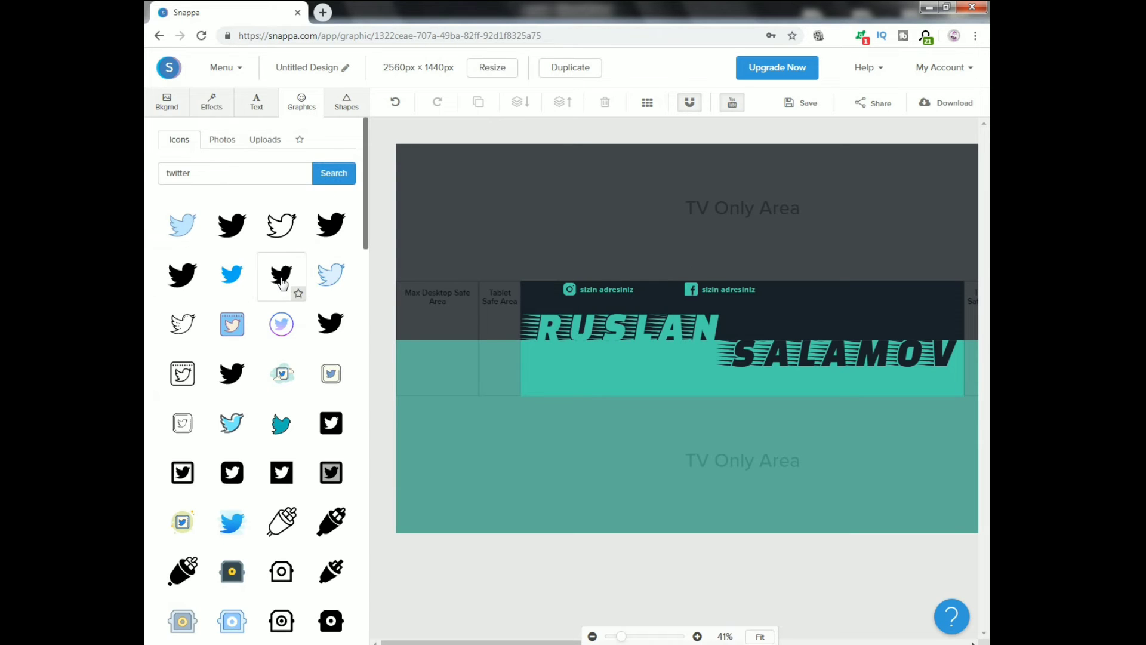
pyautogui.click(292, 285)
pyautogui.moveTo(755, 340); pyautogui.dragTo(870, 335)
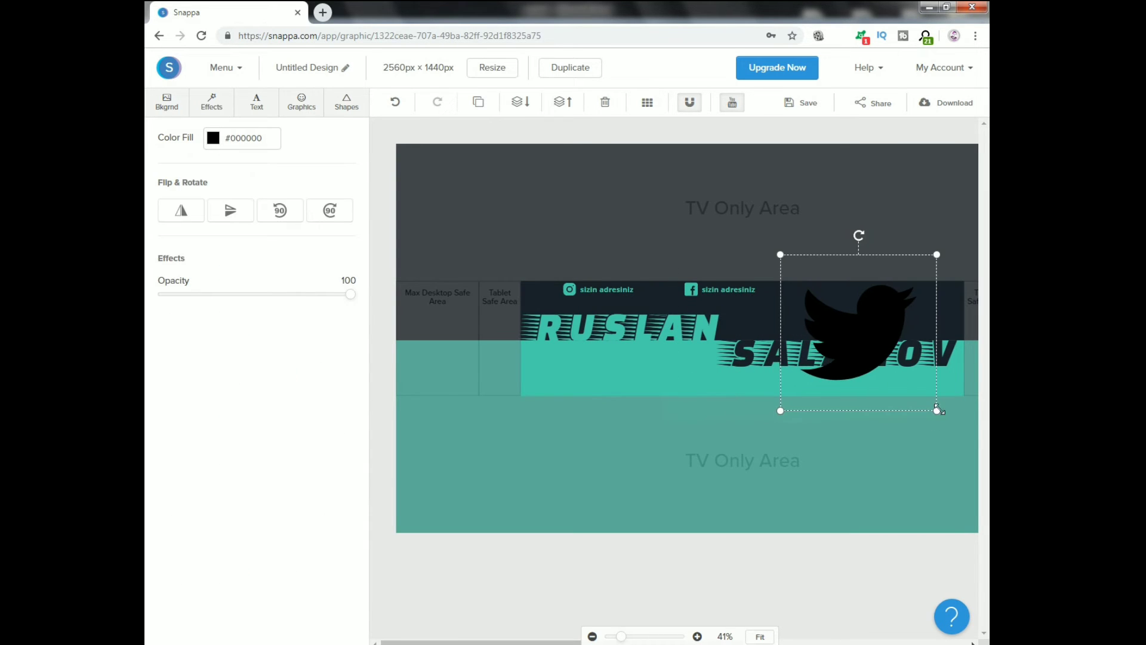
pyautogui.moveTo(935, 411)
pyautogui.mouseDown()
pyautogui.moveTo(791, 270)
pyautogui.moveTo(829, 289)
pyautogui.mouseUp()
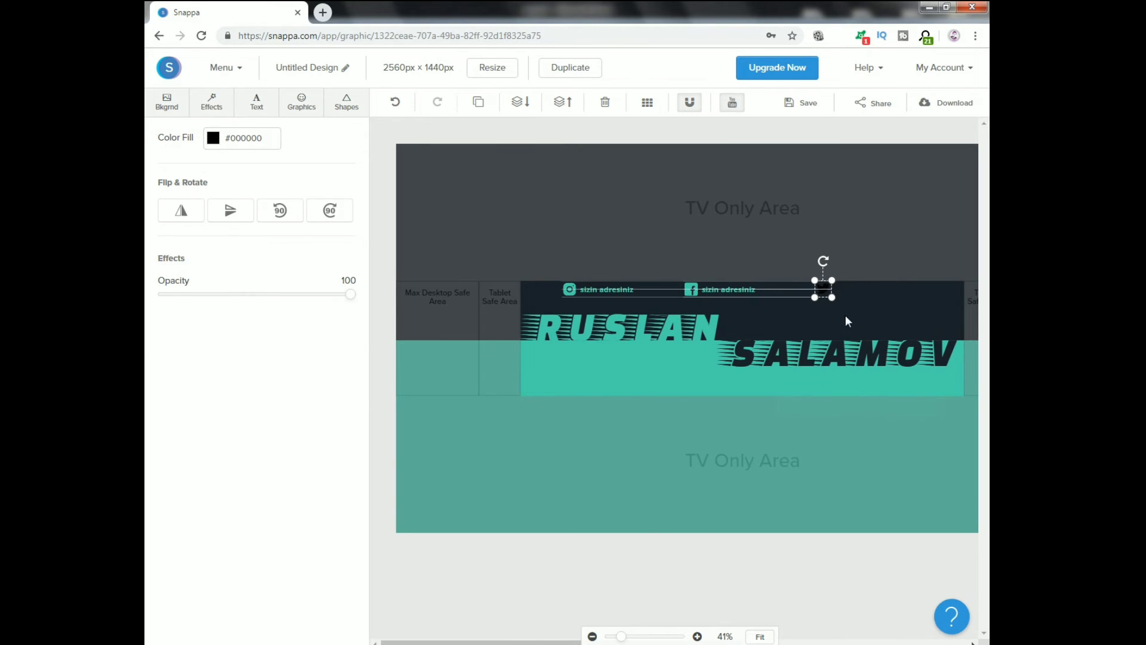
pyautogui.click(213, 140)
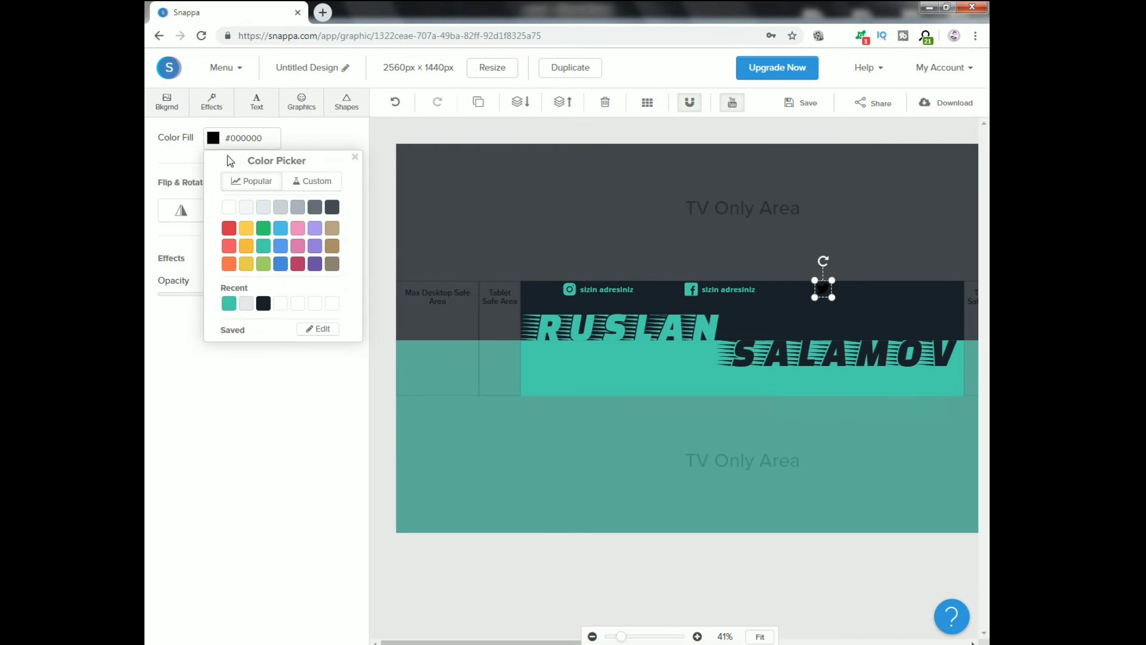
pyautogui.click(264, 230)
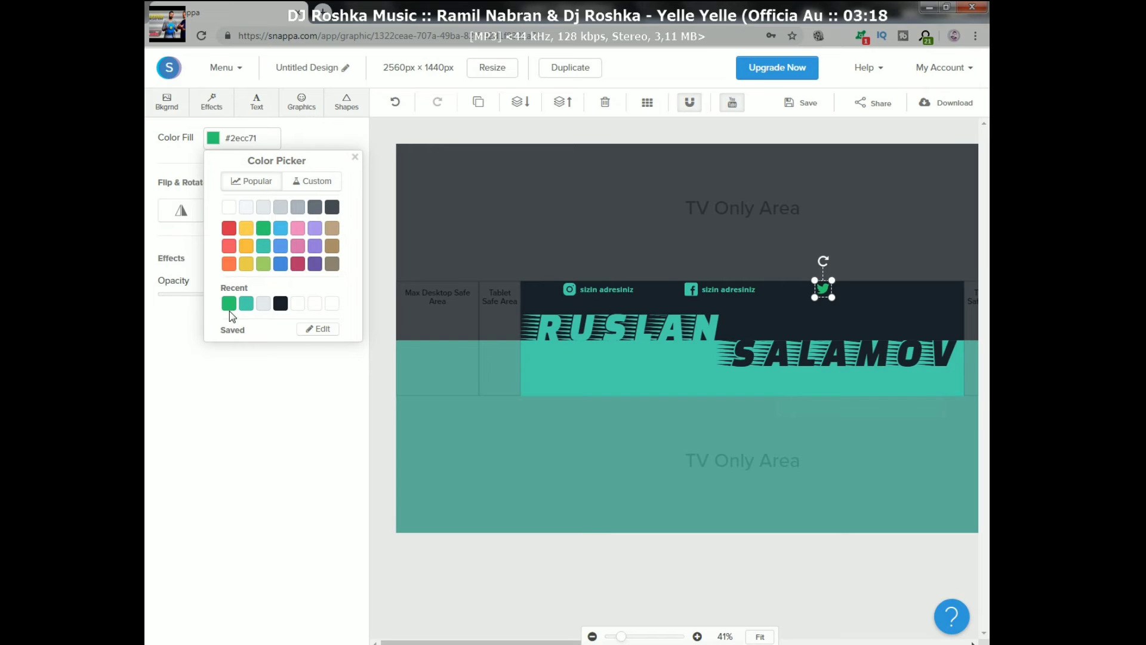
pyautogui.click(246, 303)
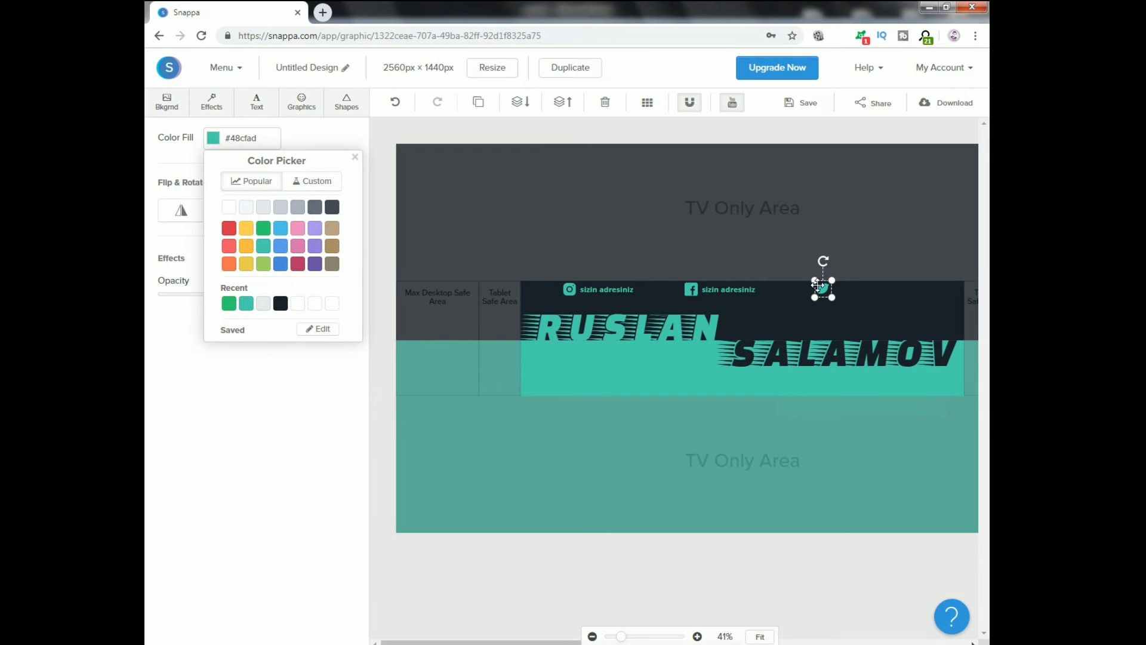
# - Duplicate the 'sizin adresiniz' label and place the copy beside the Twitter bird
pyautogui.click(721, 293)
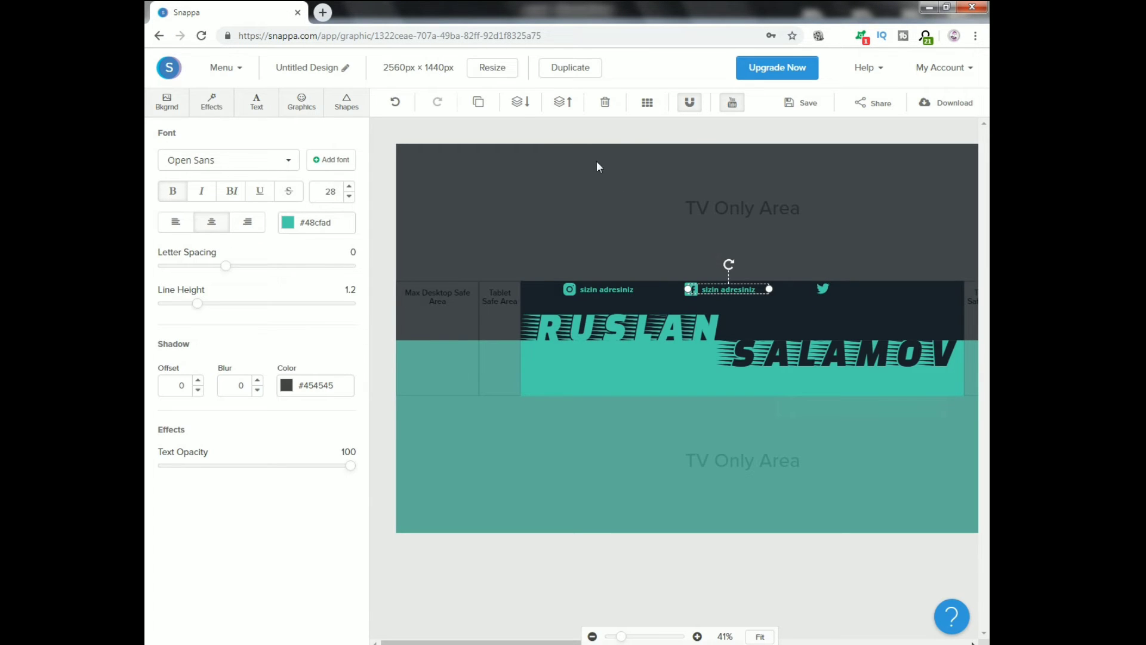
pyautogui.click(736, 308)
pyautogui.moveTo(731, 289); pyautogui.dragTo(866, 290)
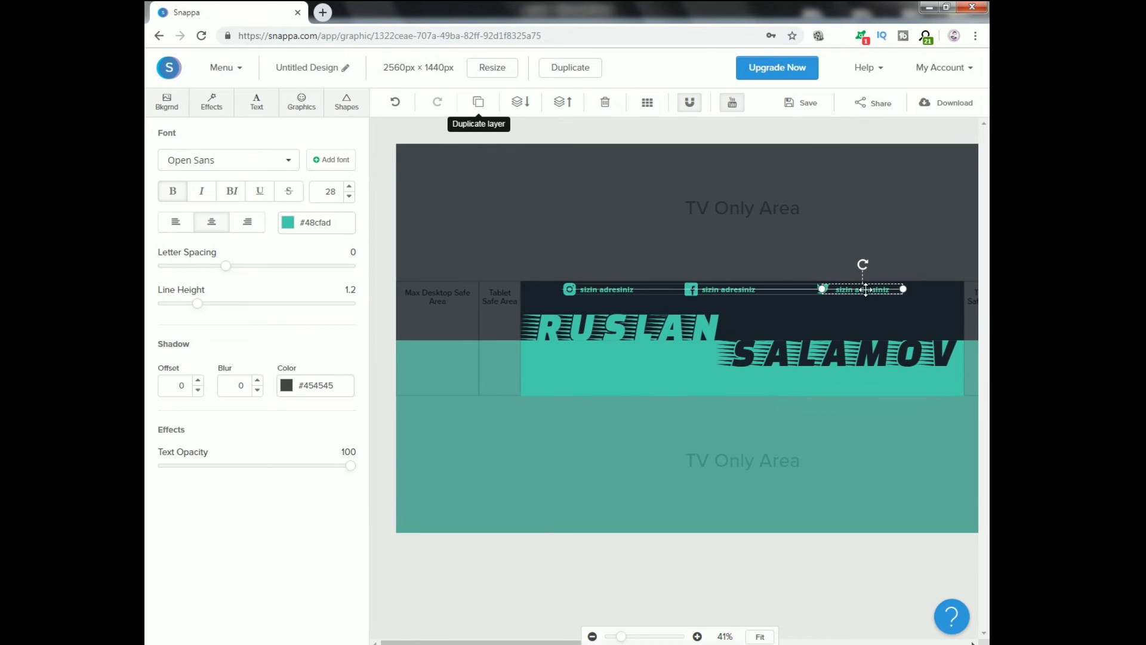
pyautogui.click(836, 238)
pyautogui.click(824, 289)
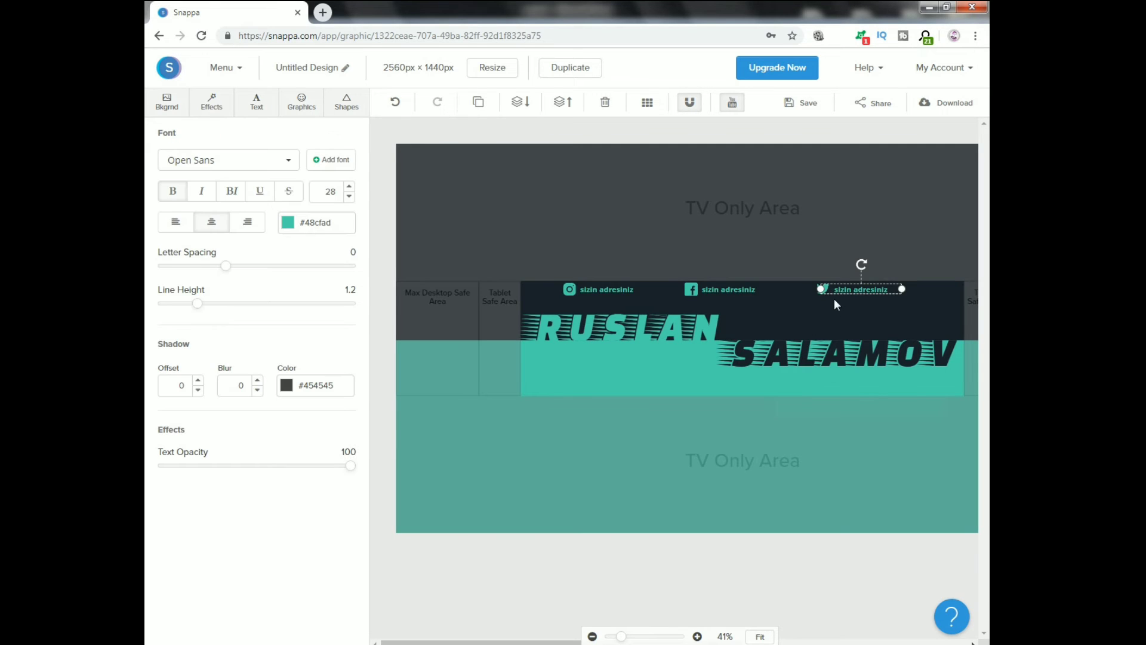
pyautogui.moveTo(863, 291); pyautogui.dragTo(866, 291)
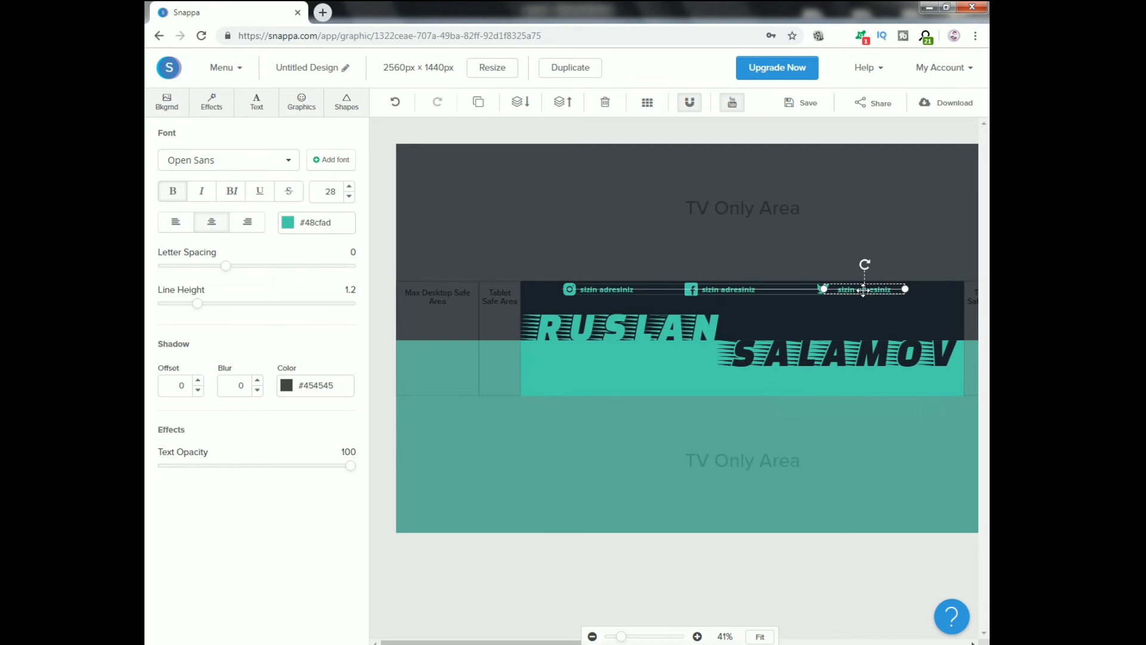
# - Enlarge the bird slightly and shift the Twitter label, bird and Facebook label for even spacing
pyautogui.click(809, 277)
pyautogui.click(820, 289)
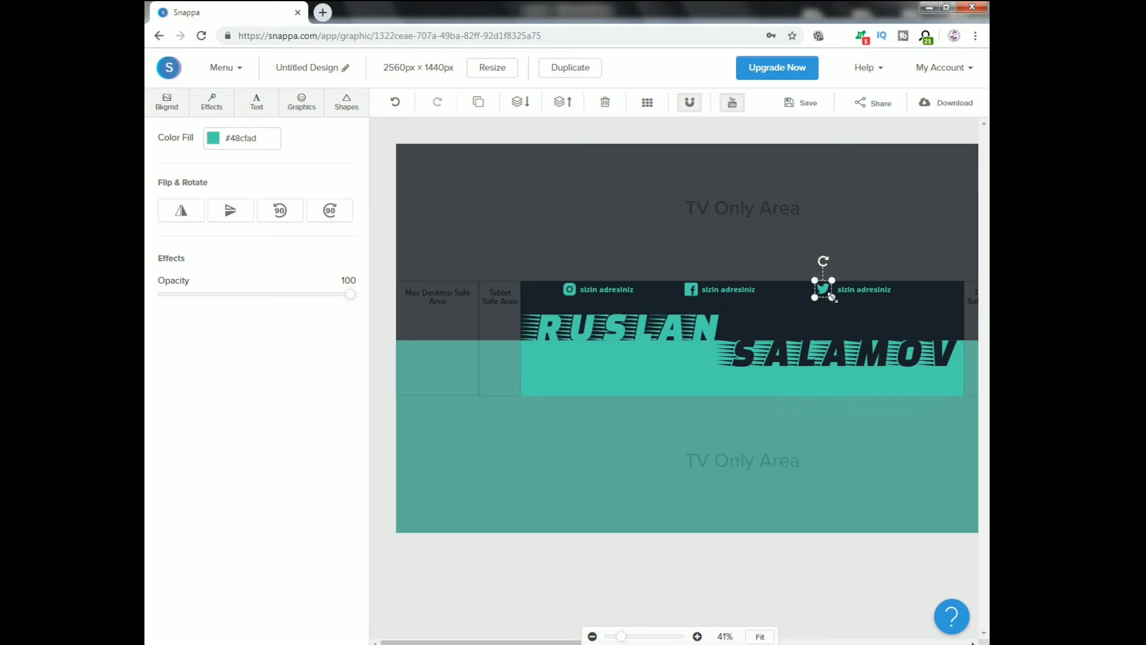
pyautogui.moveTo(833, 297); pyautogui.dragTo(826, 293)
pyautogui.click(838, 254)
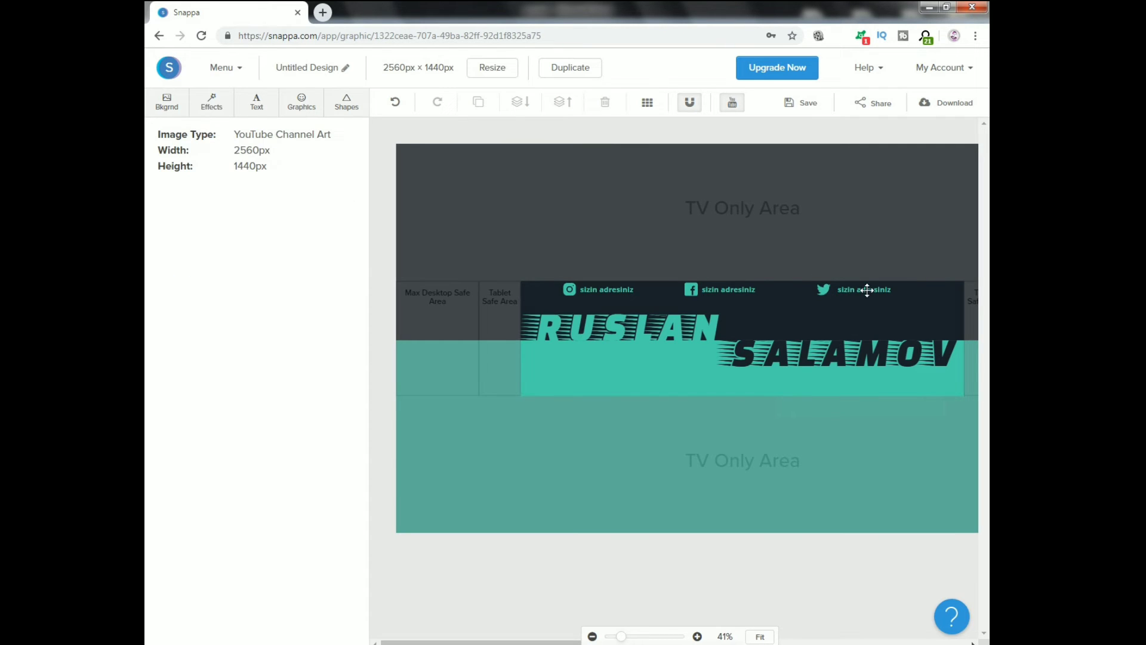
pyautogui.moveTo(866, 289); pyautogui.dragTo(871, 292)
pyautogui.click(916, 267)
pyautogui.moveTo(872, 292); pyautogui.dragTo(894, 292)
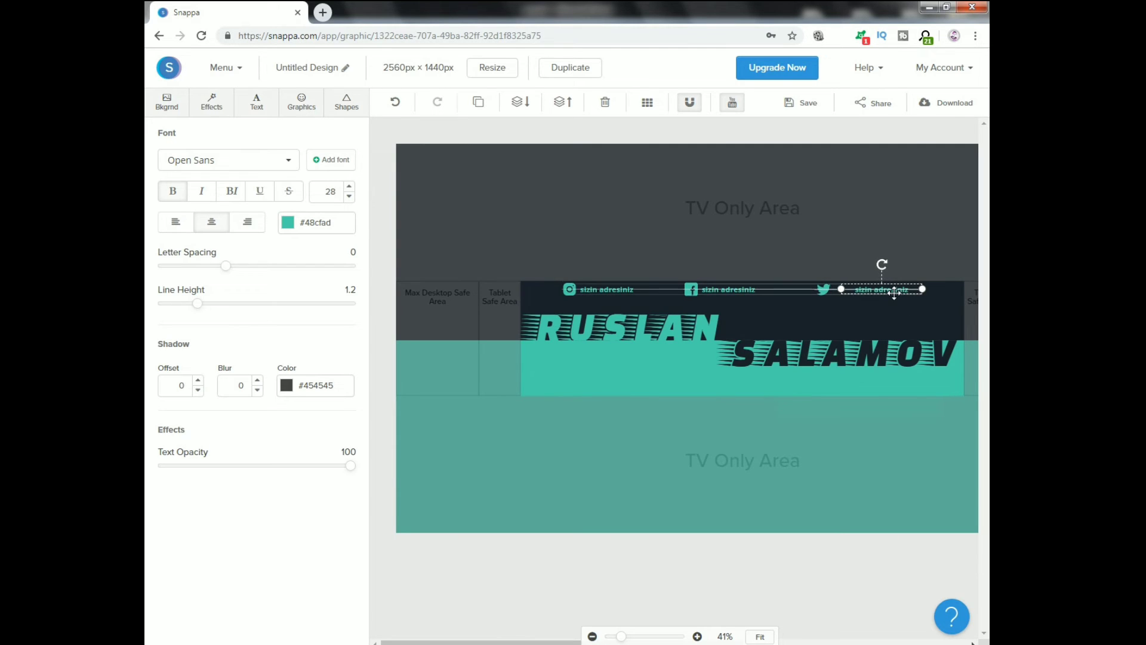
pyautogui.moveTo(893, 292); pyautogui.dragTo(898, 292)
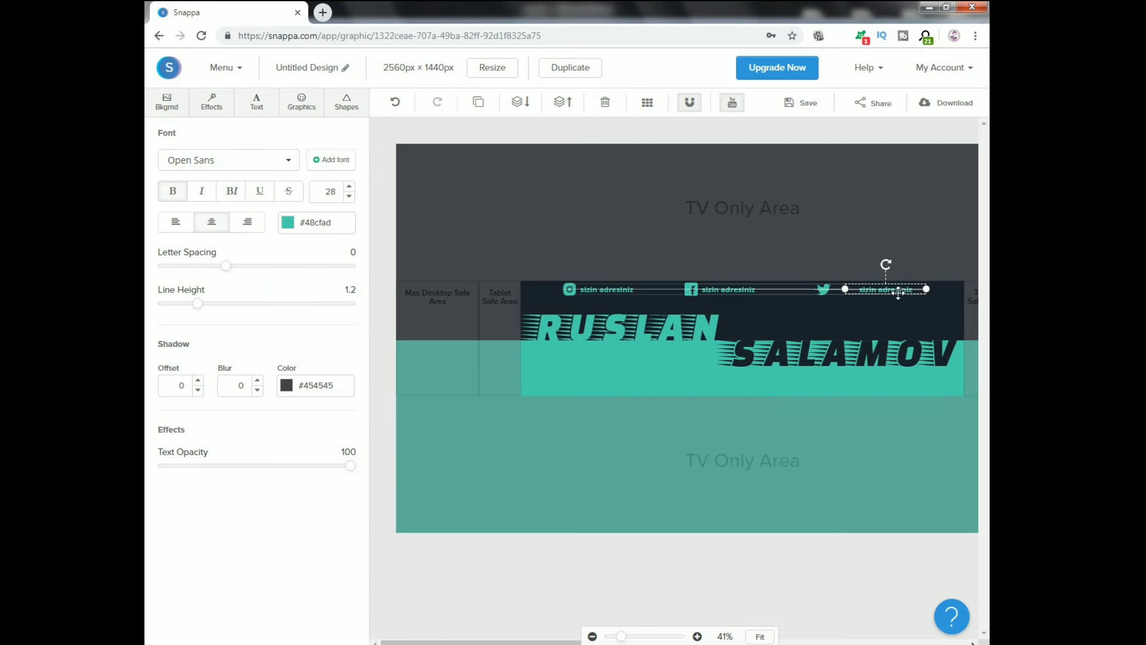
pyautogui.click(825, 289)
pyautogui.moveTo(827, 289); pyautogui.dragTo(837, 289)
pyautogui.moveTo(715, 289)
pyautogui.mouseDown()
pyautogui.moveTo(734, 290)
pyautogui.moveTo(705, 290)
pyautogui.mouseUp()
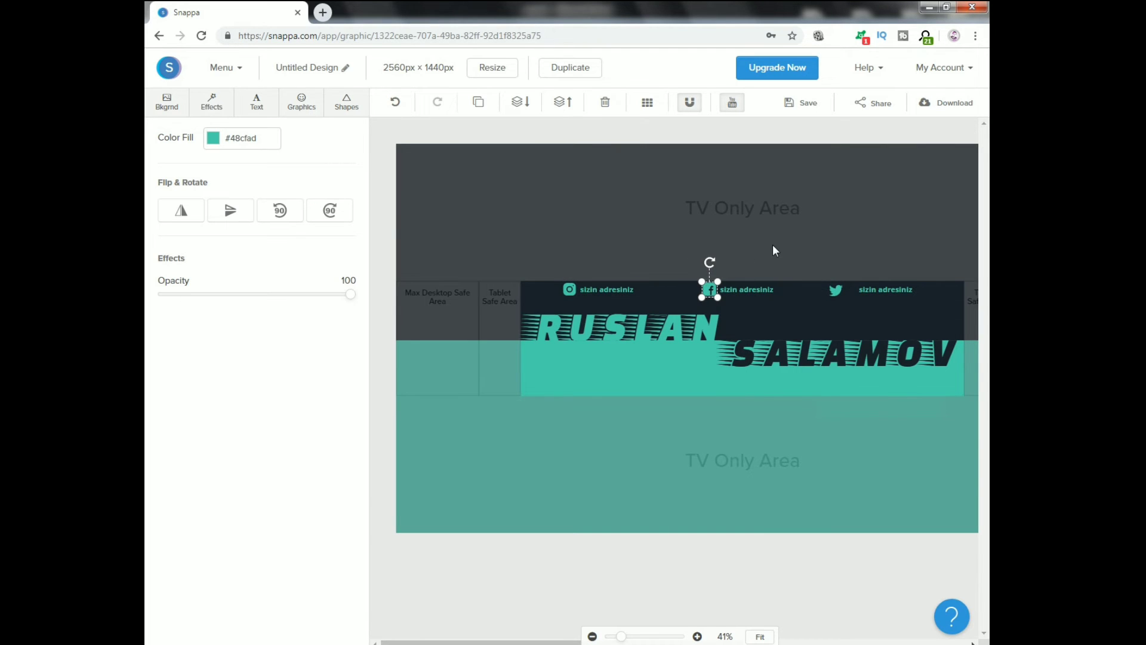
# - Add a subheading below SALAMOV reading 'Sizin kanal aciklamaniz'
pyautogui.click(774, 249)
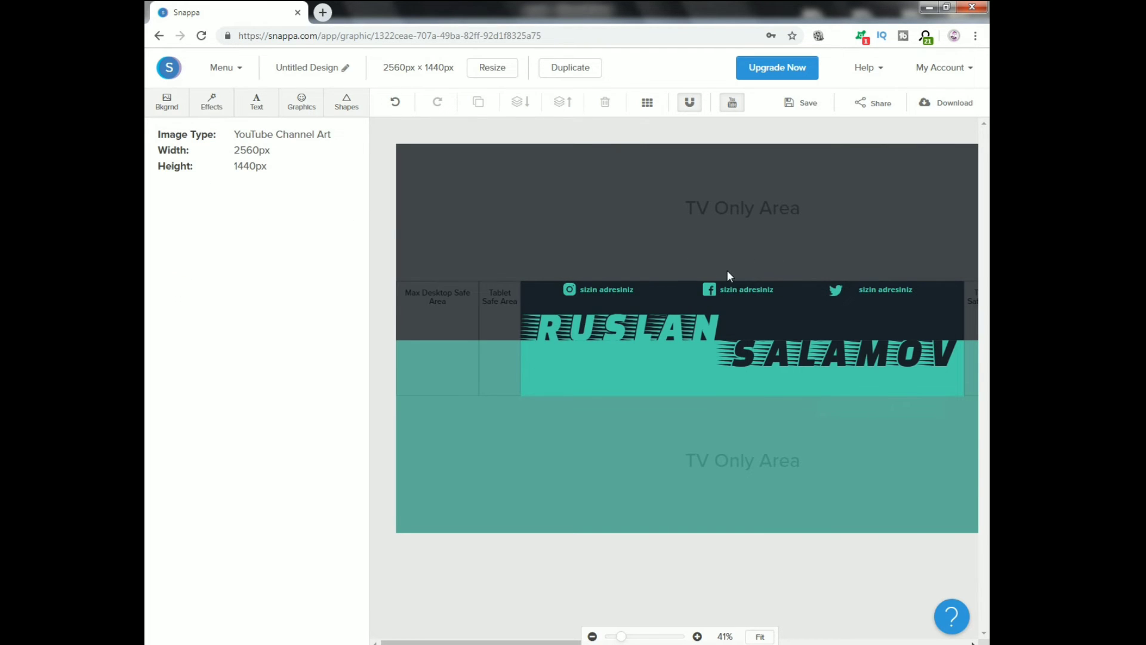
pyautogui.click(259, 111)
pyautogui.click(248, 205)
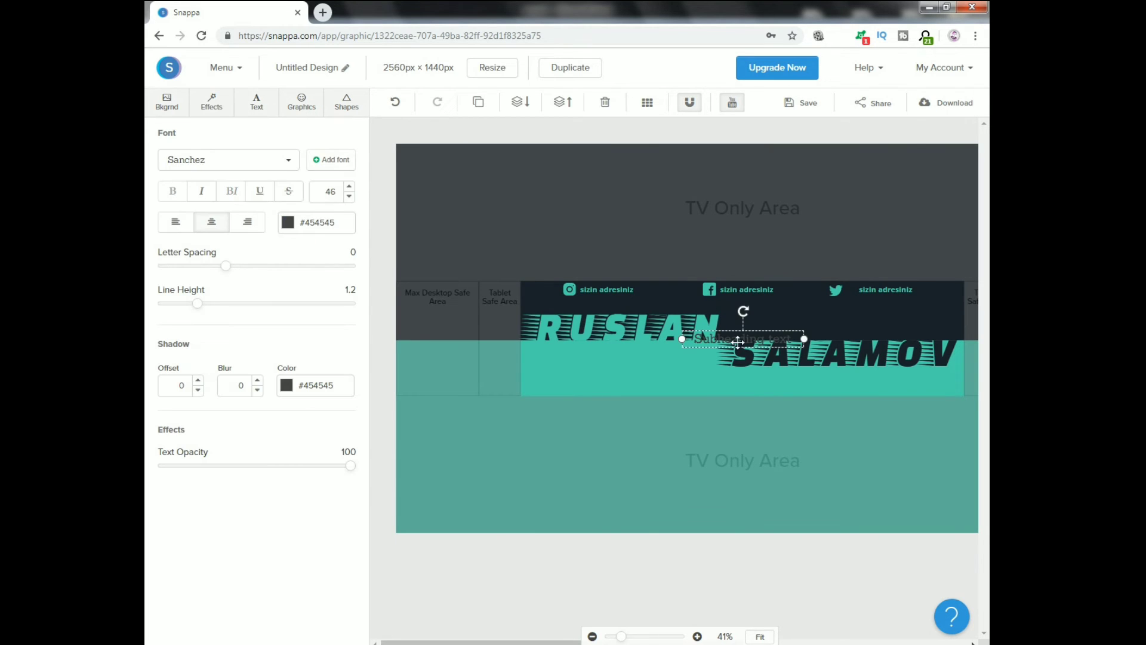
pyautogui.moveTo(736, 340); pyautogui.dragTo(735, 391)
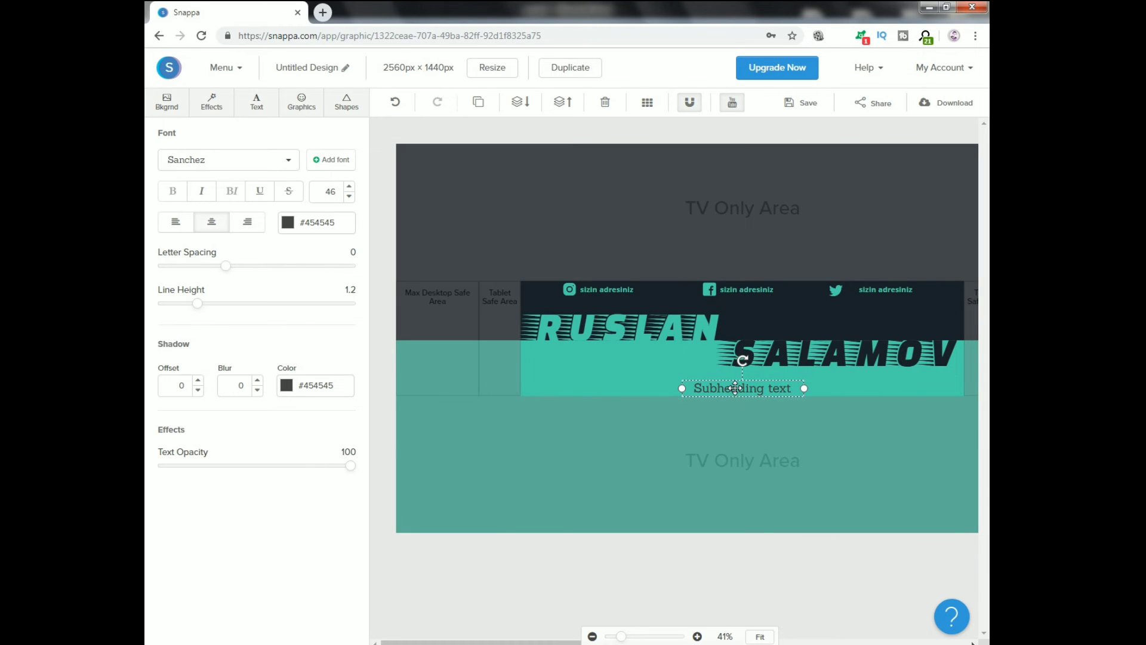
pyautogui.doubleClick(737, 387)
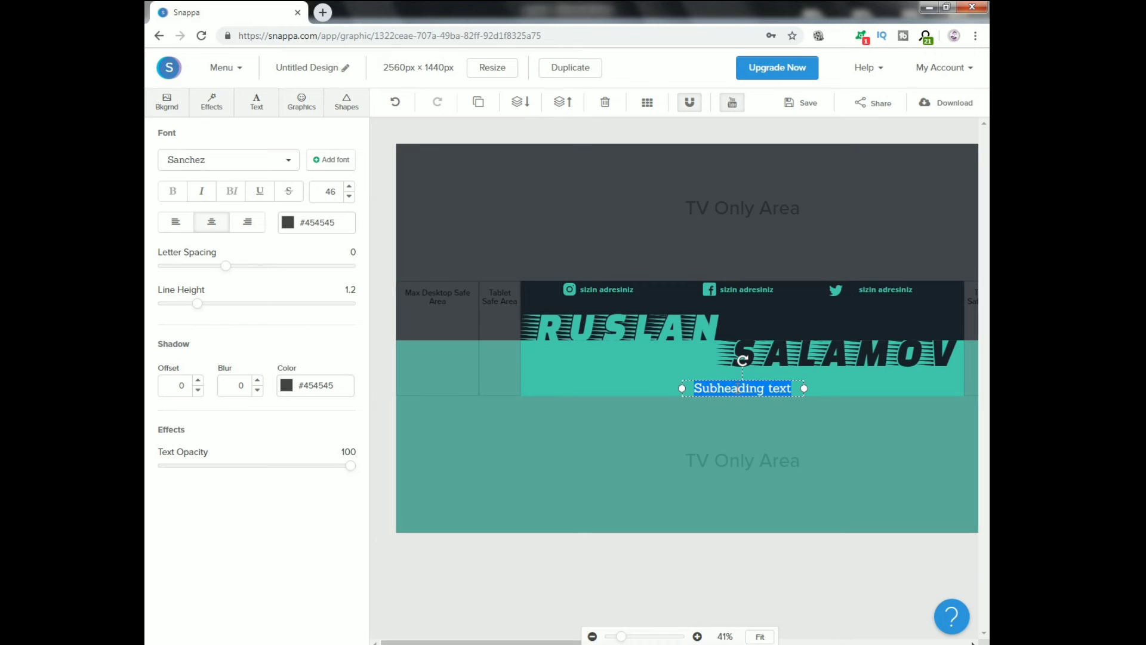
pyautogui.write('Sizin')
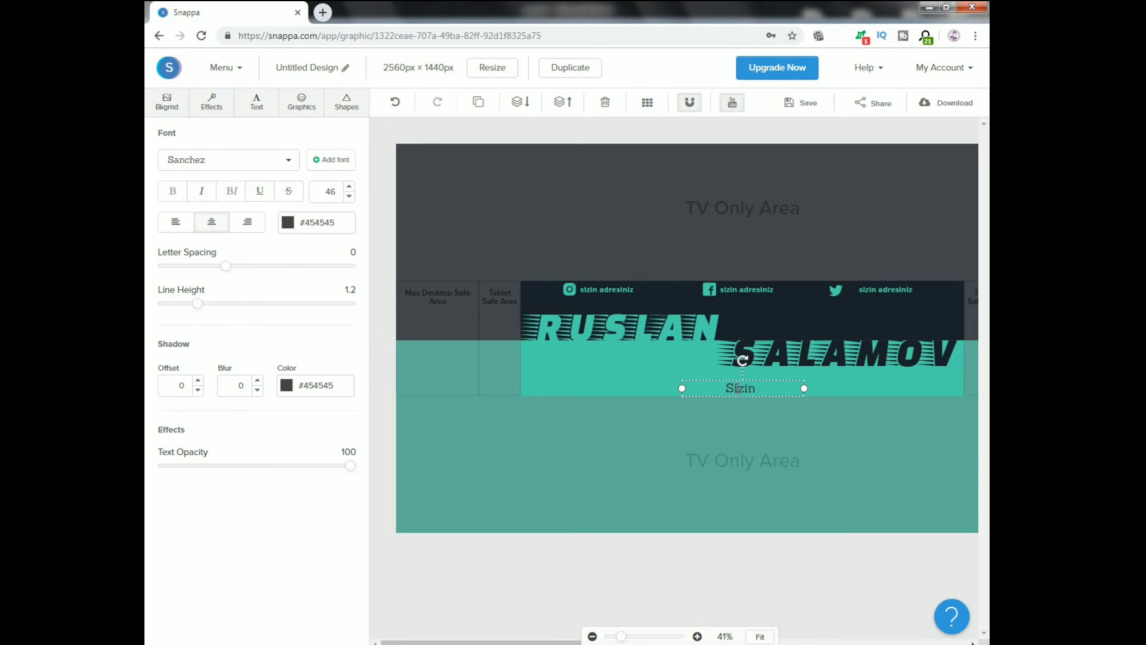
pyautogui.write(' kana')
pyautogui.write('l aciklama')
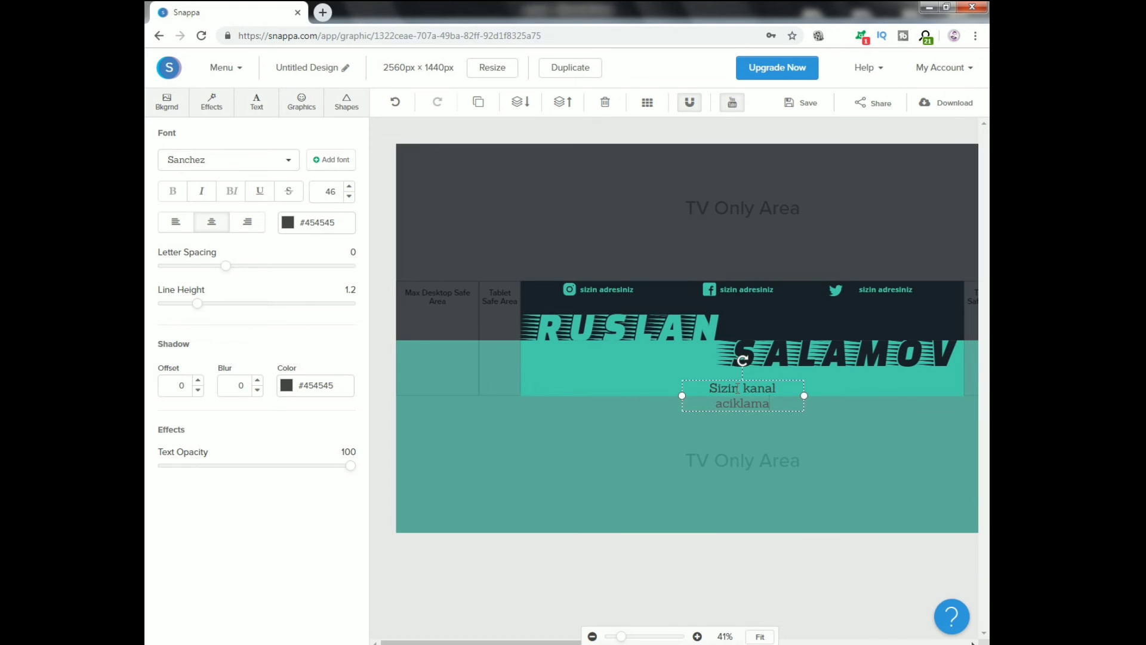
pyautogui.write('niz')
# - Widen the description box so the text fits on one line, centred under SALAMOV
pyautogui.moveTo(804, 395); pyautogui.dragTo(824, 395)
pyautogui.click(878, 394)
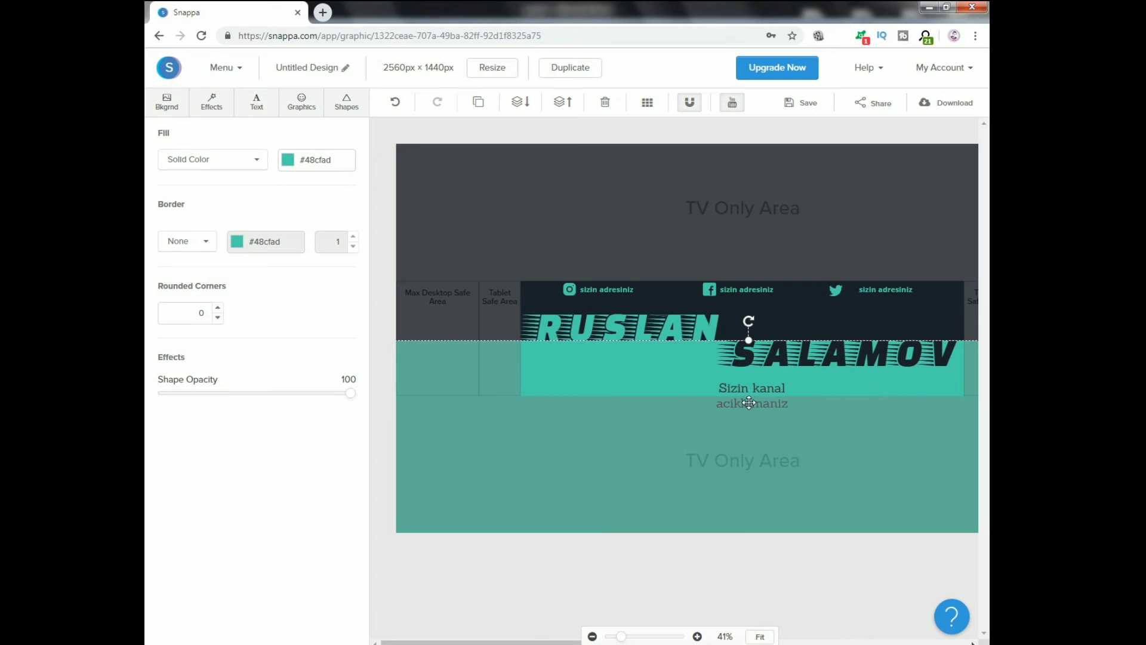
pyautogui.click(749, 395)
pyautogui.moveTo(824, 395)
pyautogui.mouseDown()
pyautogui.moveTo(846, 395)
pyautogui.moveTo(772, 392)
pyautogui.mouseUp()
pyautogui.click(869, 396)
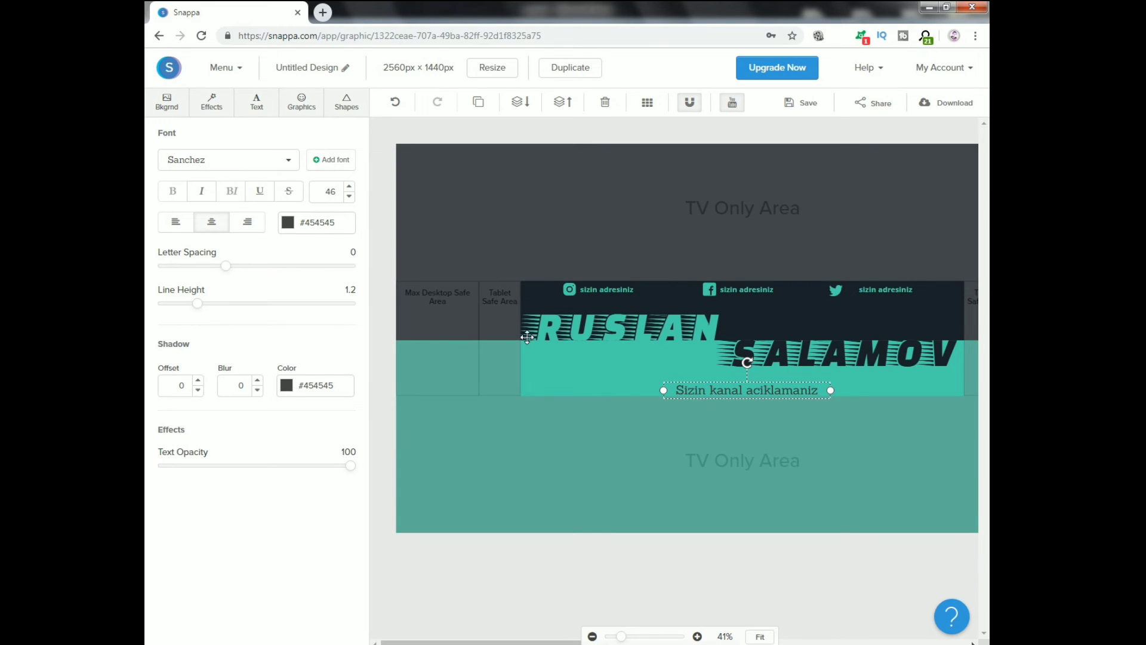
# - Colour the description dark #192029 and zoom out to view the whole banner
pyautogui.click(288, 229)
pyautogui.click(355, 388)
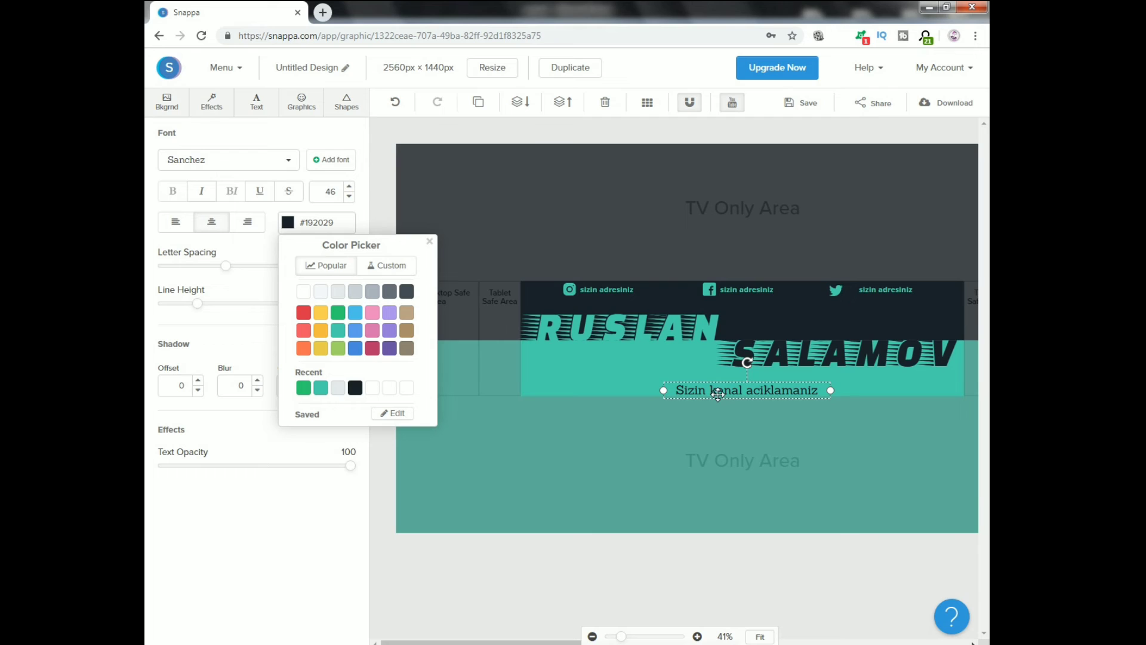
pyautogui.click(384, 171)
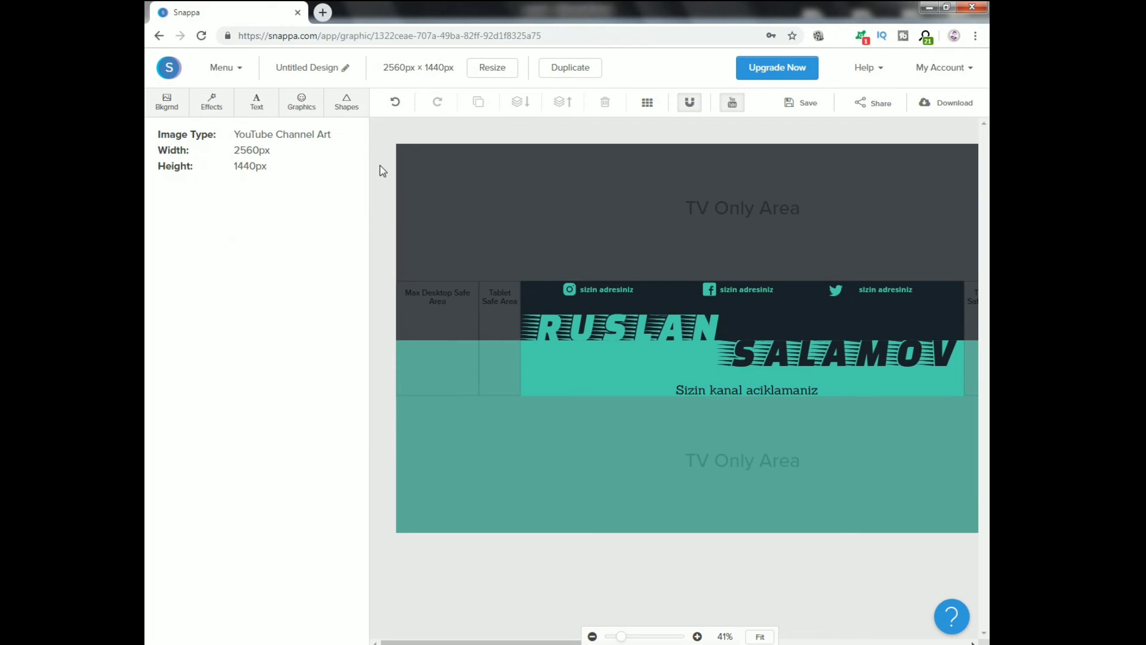
pyautogui.click(751, 392)
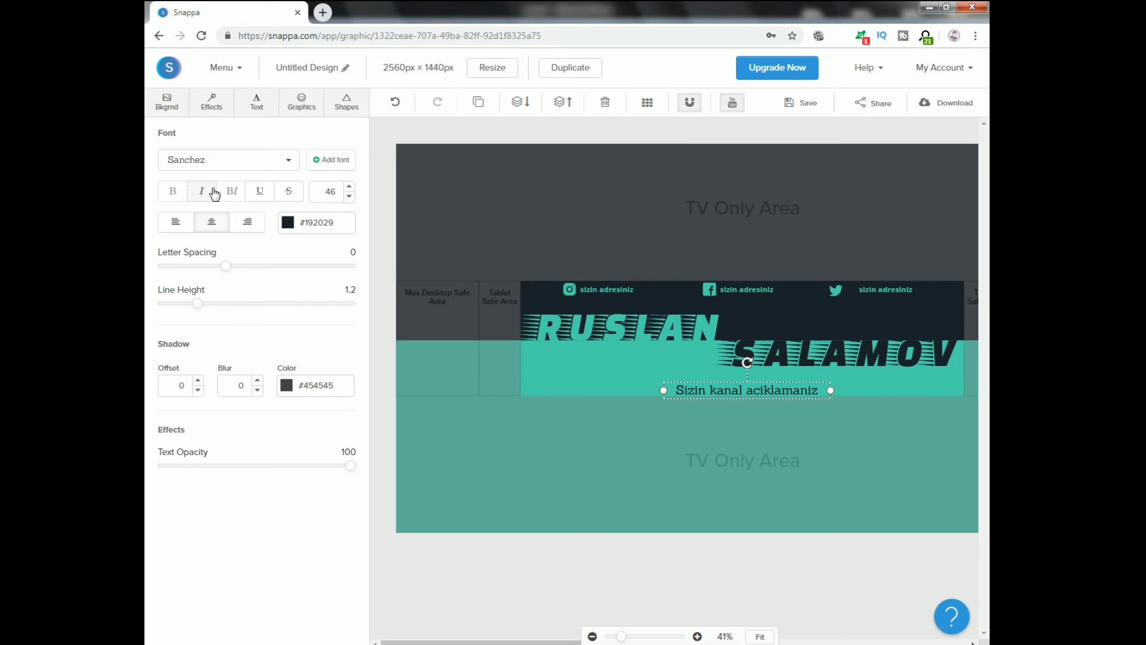
pyautogui.click(895, 585)
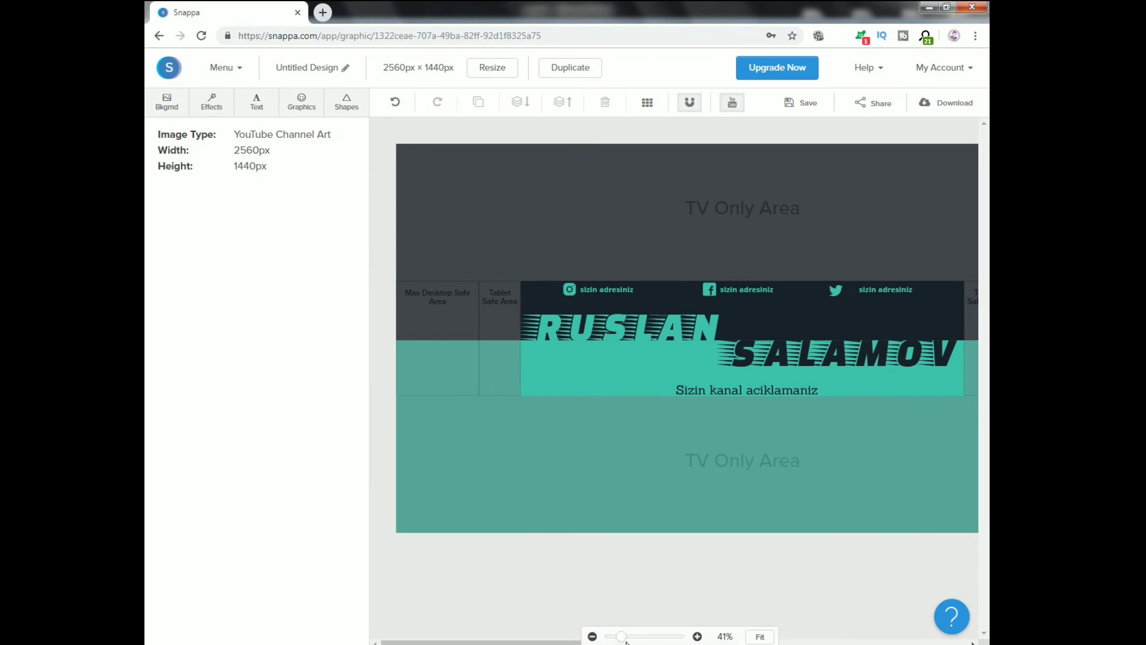
pyautogui.click(592, 637)
pyautogui.click(592, 636)
pyautogui.click(592, 636)
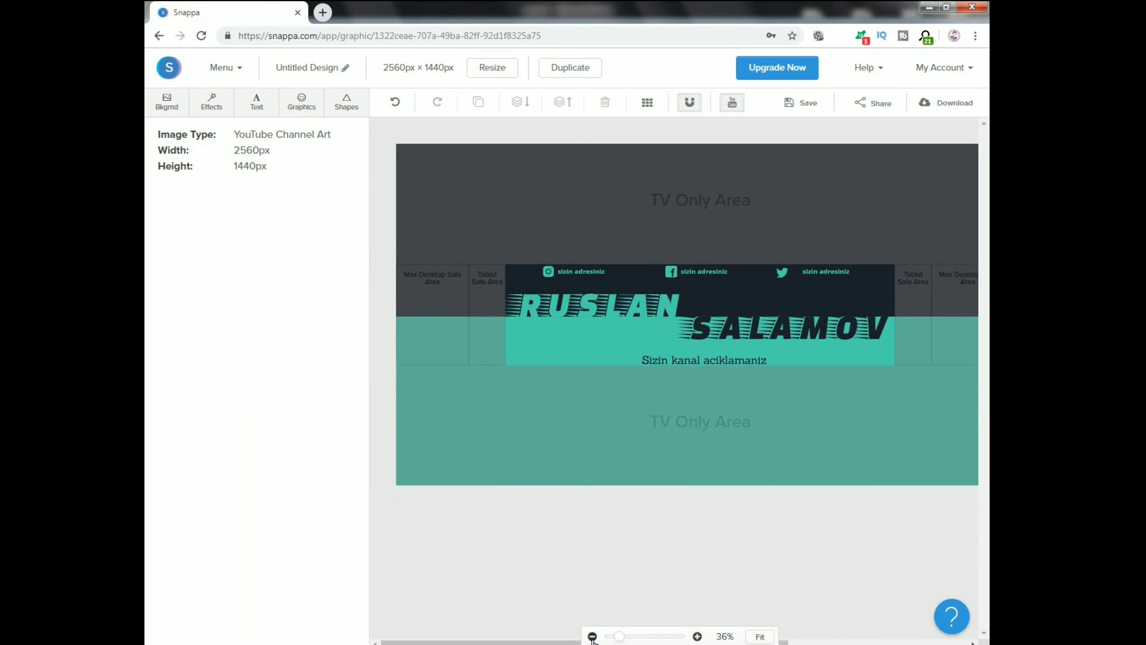
pyautogui.click(592, 636)
pyautogui.click(592, 637)
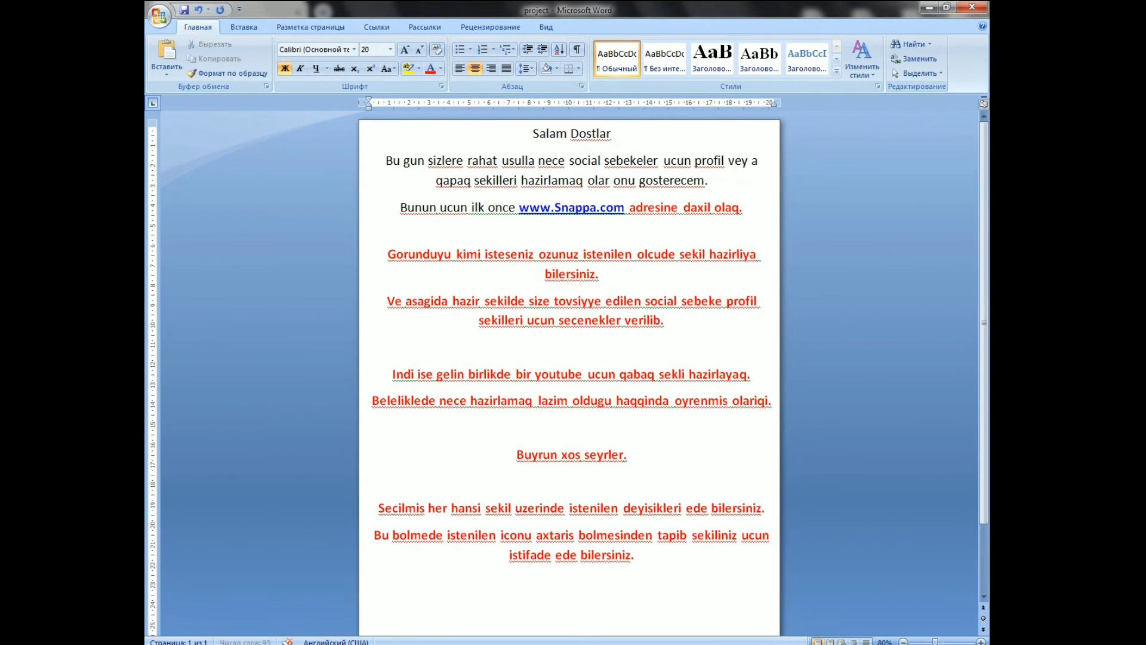
# - Type 'Belelikle artiq sekil hazirdir…' and the line 'hazirladiqdan sonra sekili yuxari sag kuncde yuklemek ucun bolme var.'
pyautogui.write('Bel')
pyautogui.write('elikle arti')
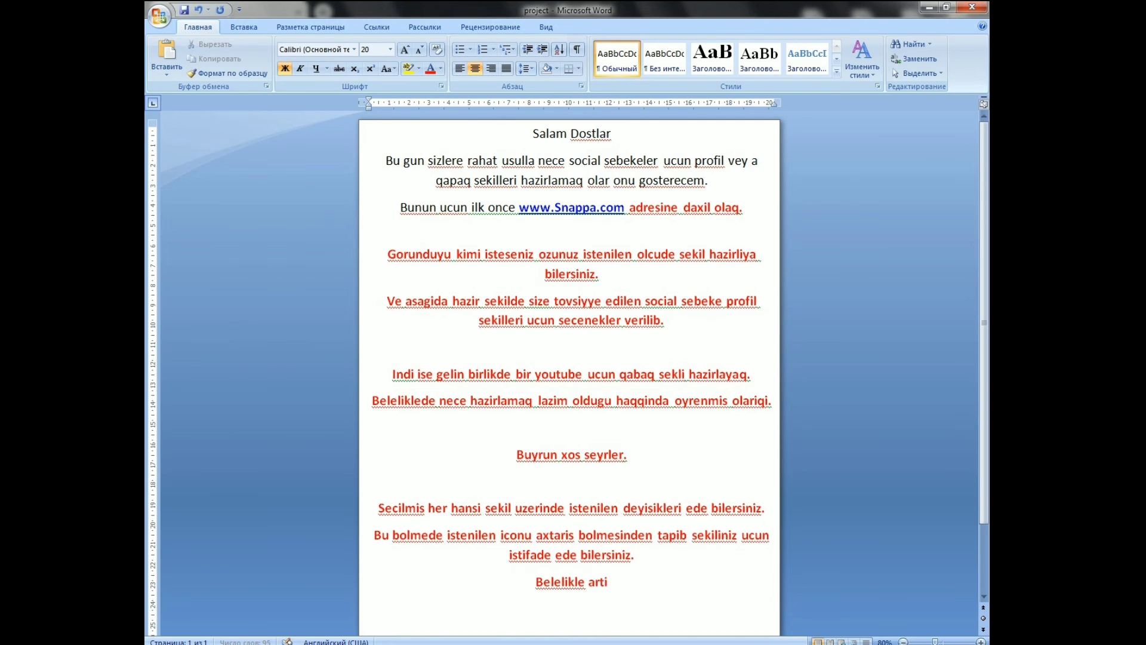
pyautogui.write('q sekil hazir')
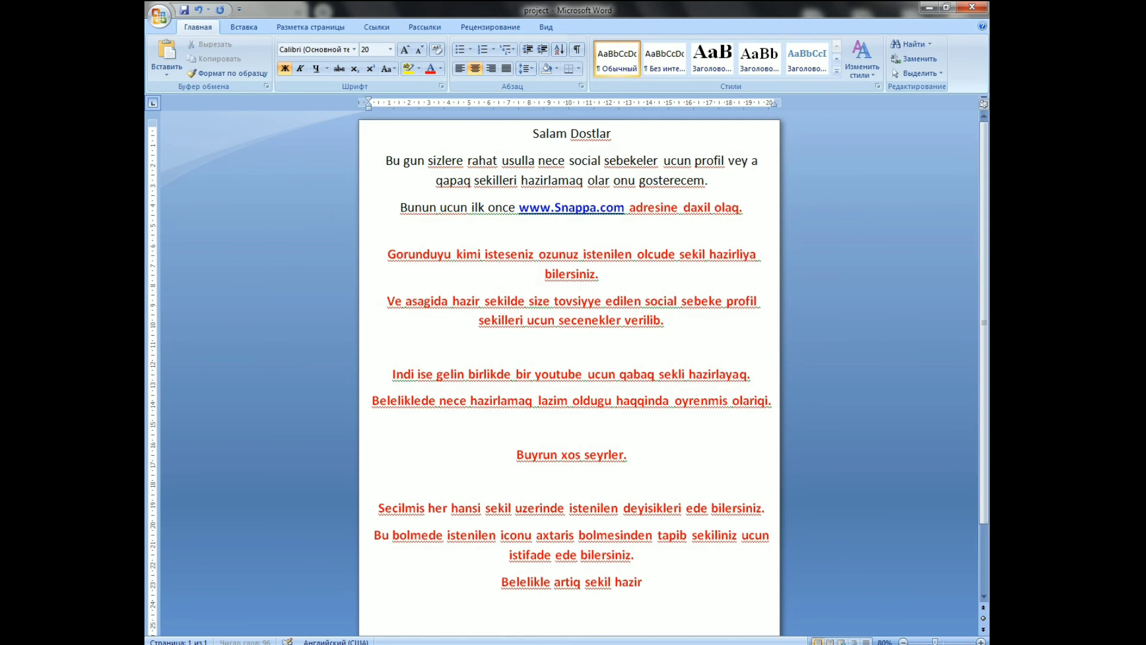
pyautogui.write('dir.')
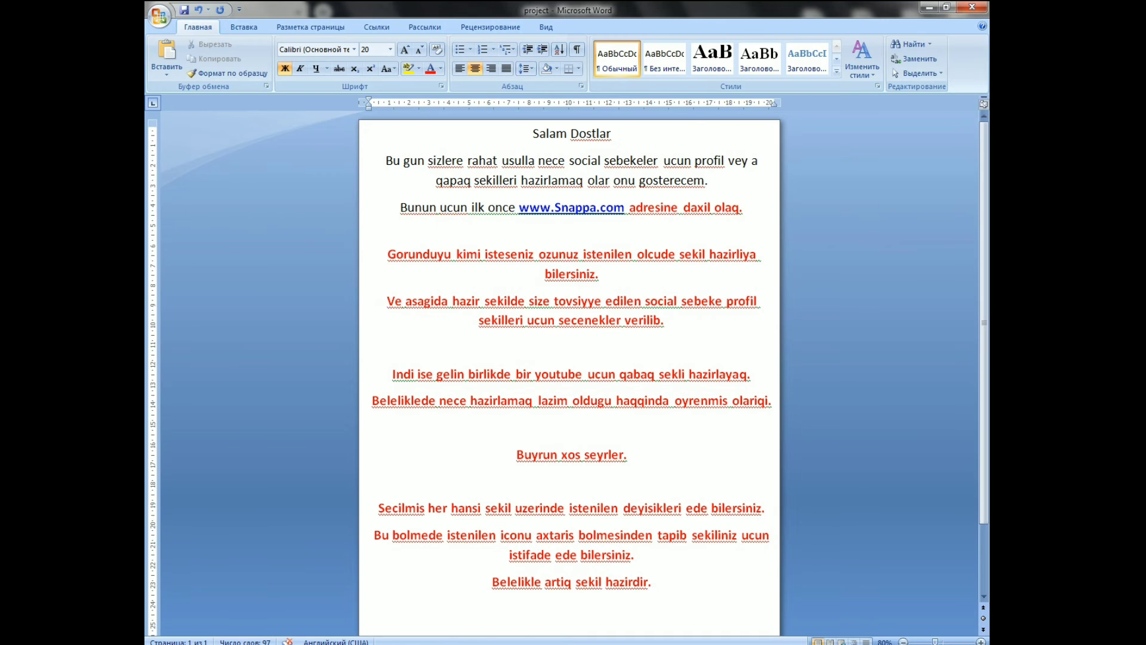
pyautogui.write('men s')
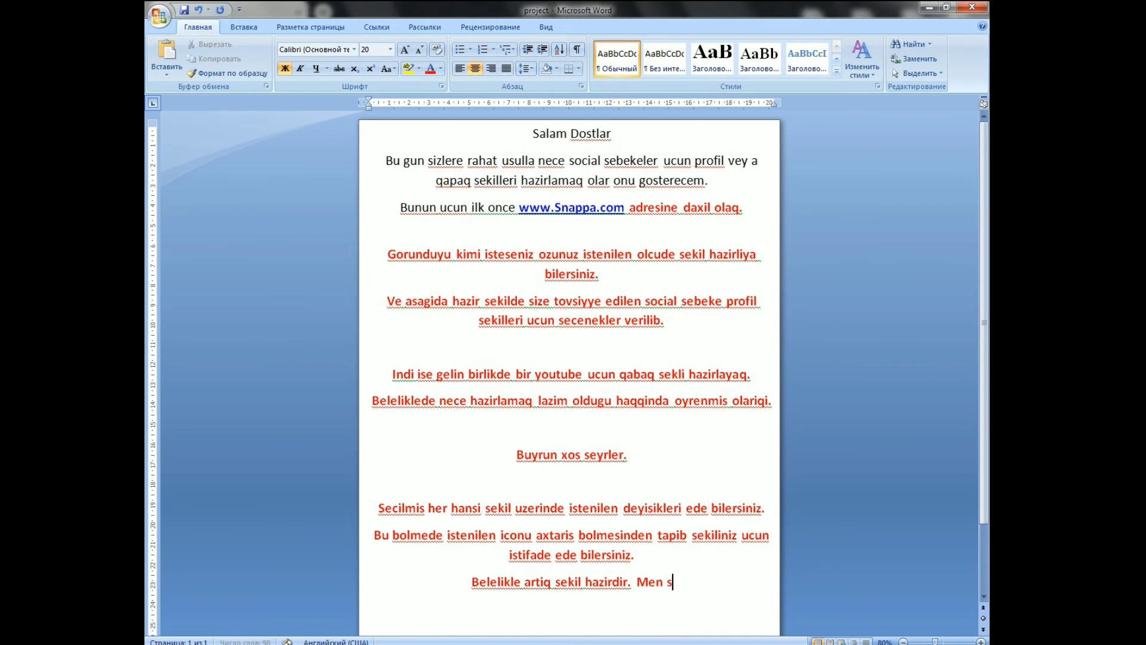
pyautogui.write('izzler ucun sad')
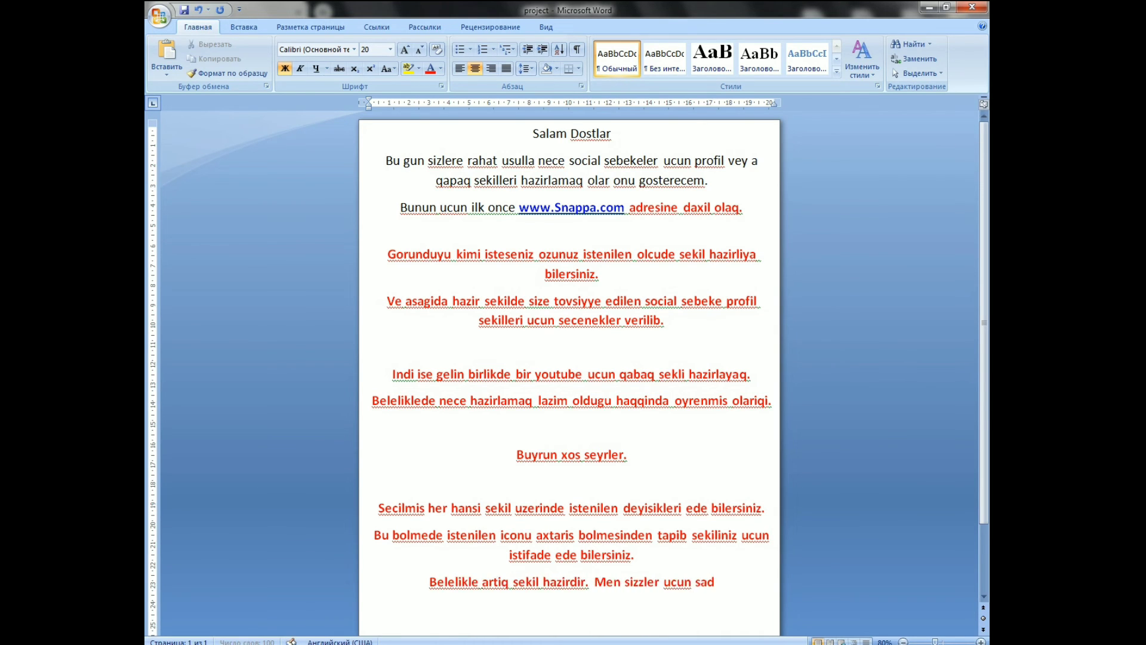
pyautogui.write('e bir se')
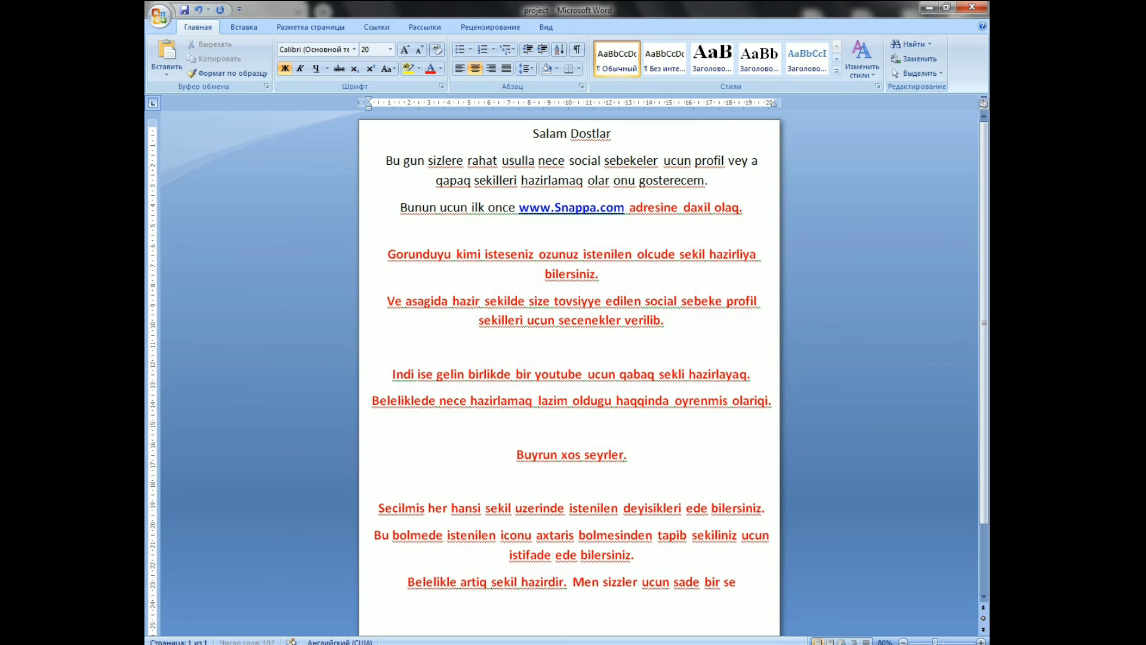
pyautogui.write('kil hazirla')
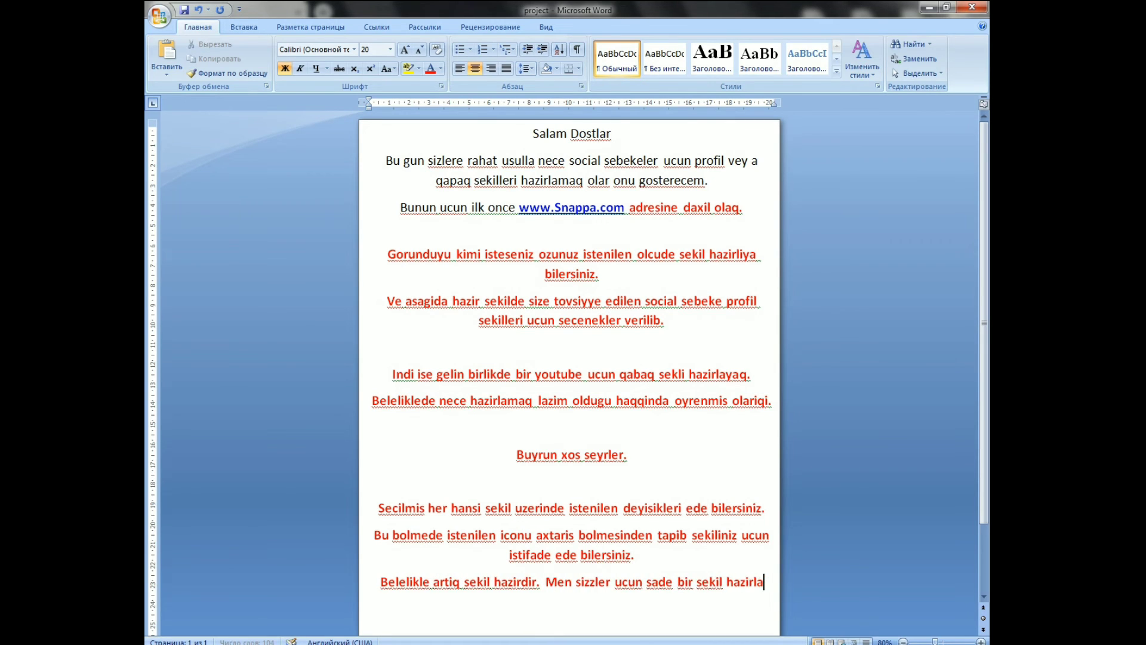
pyautogui.write('magi sec')
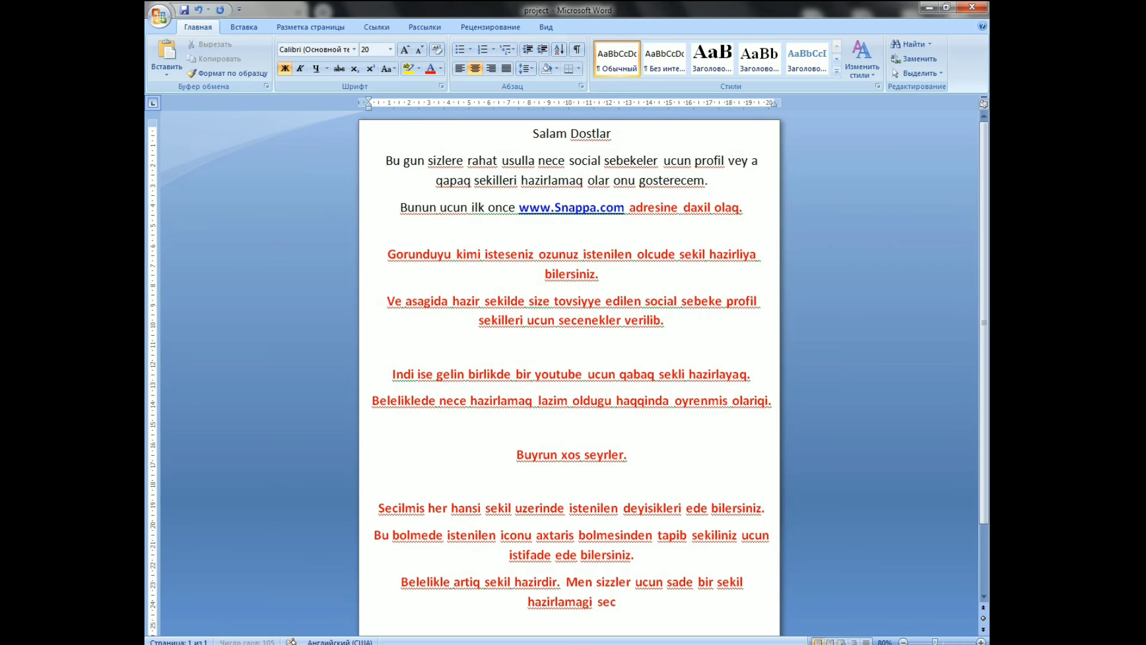
pyautogui.write('dim. S')
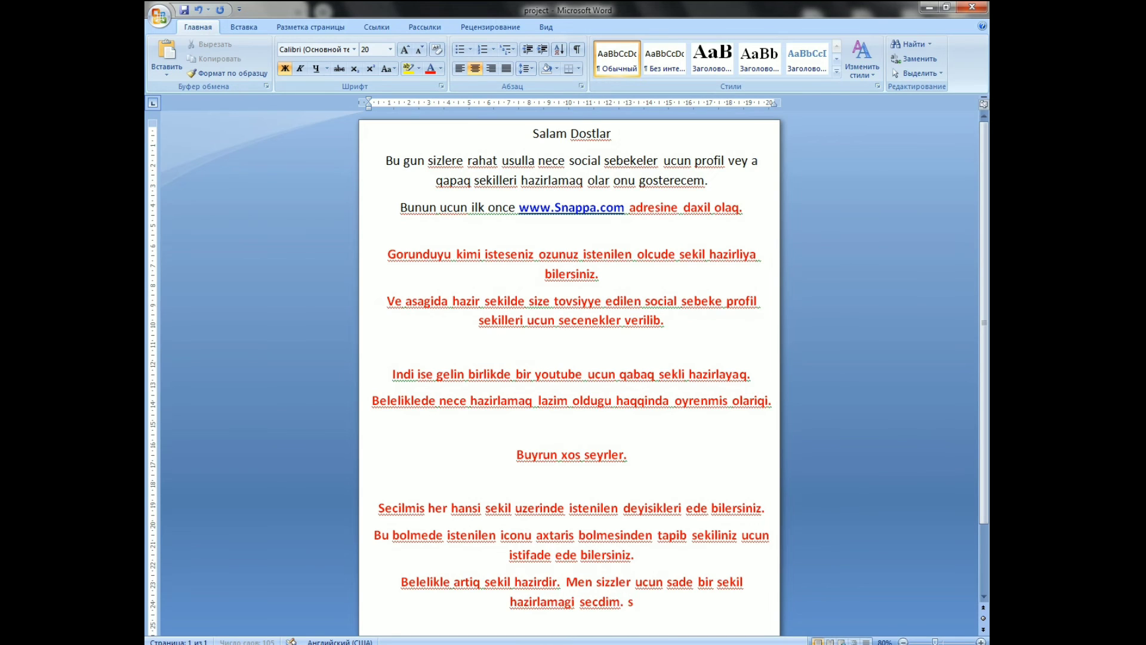
pyautogui.write('iz ')
pyautogui.write('ist')
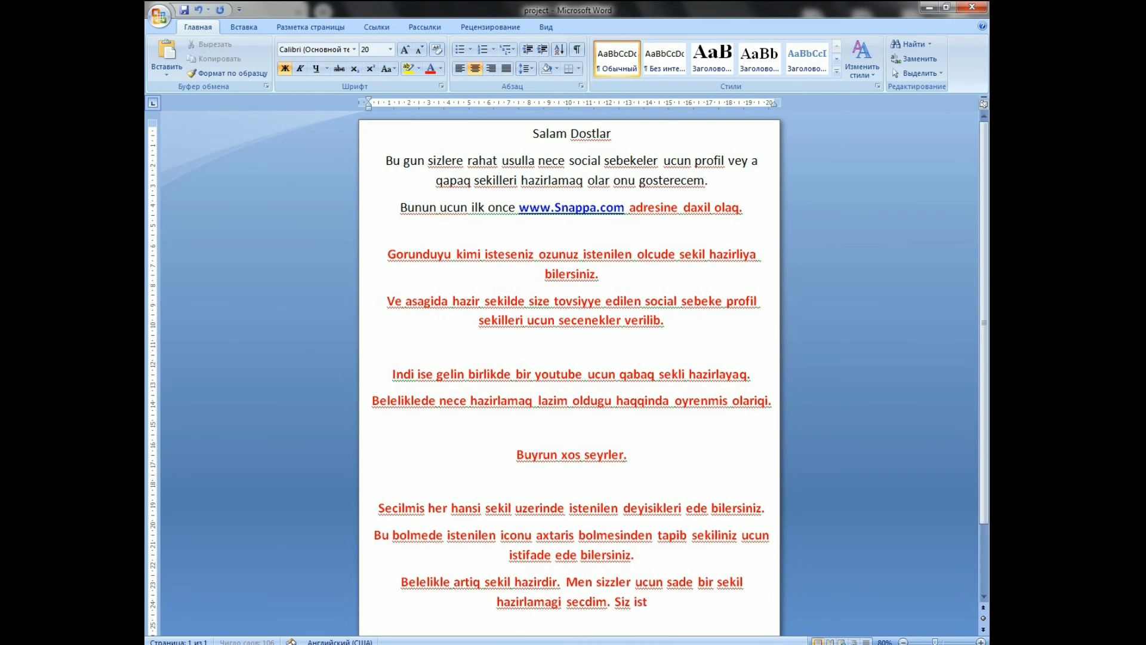
pyautogui.write('ediyiniz d')
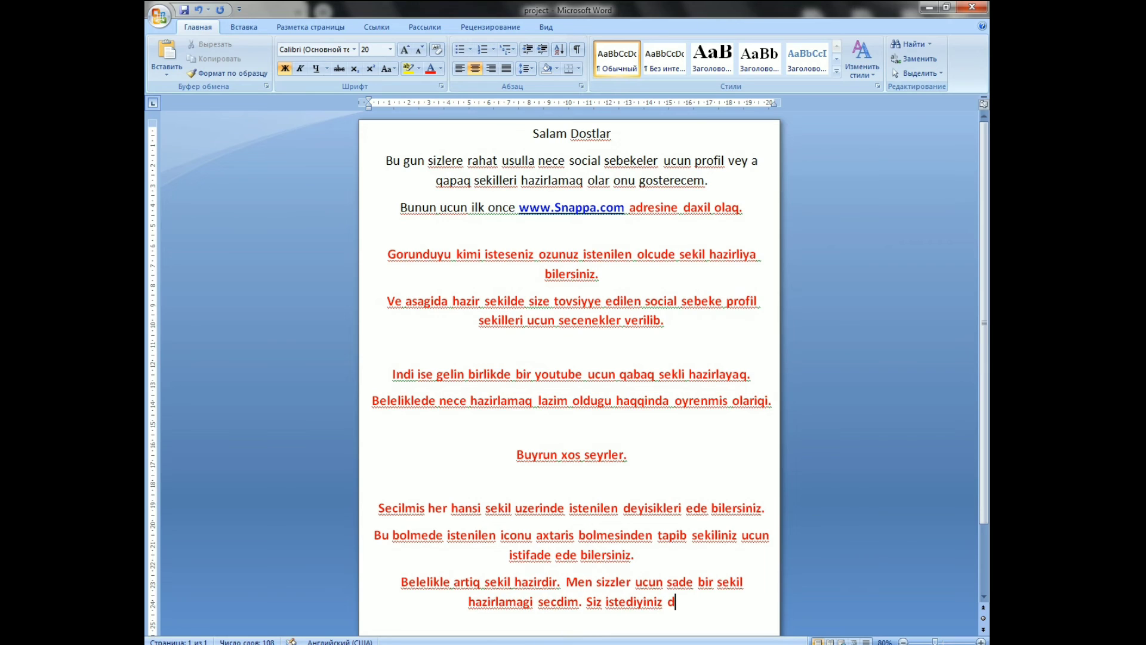
pyautogui.write('izaynda s')
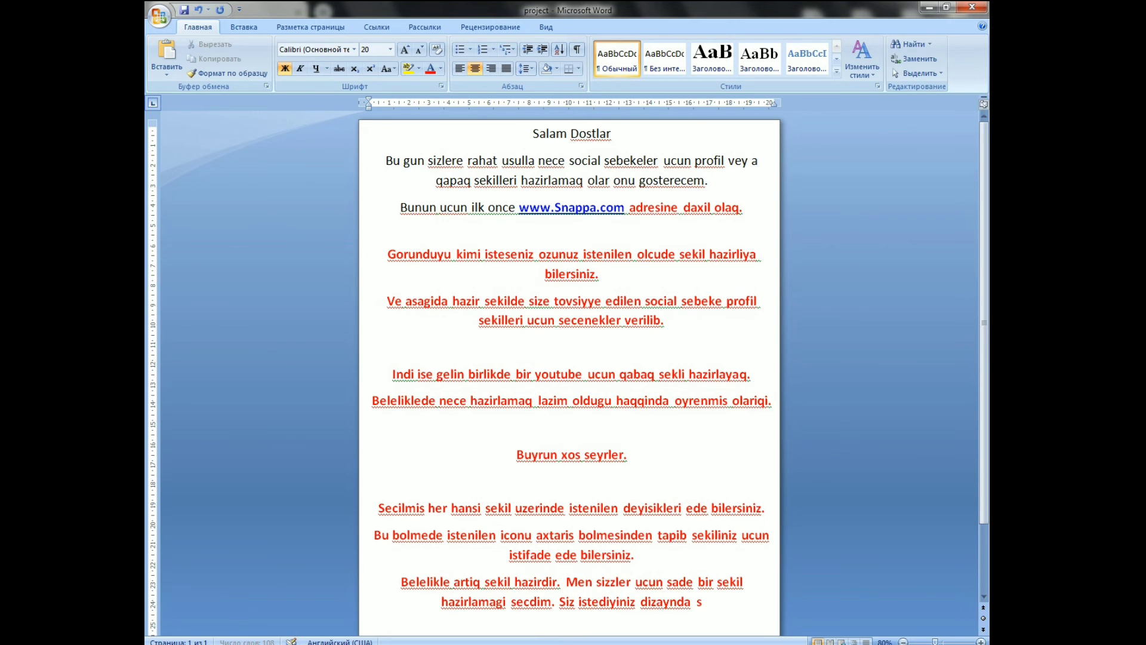
pyautogui.write('ekillerinizi r')
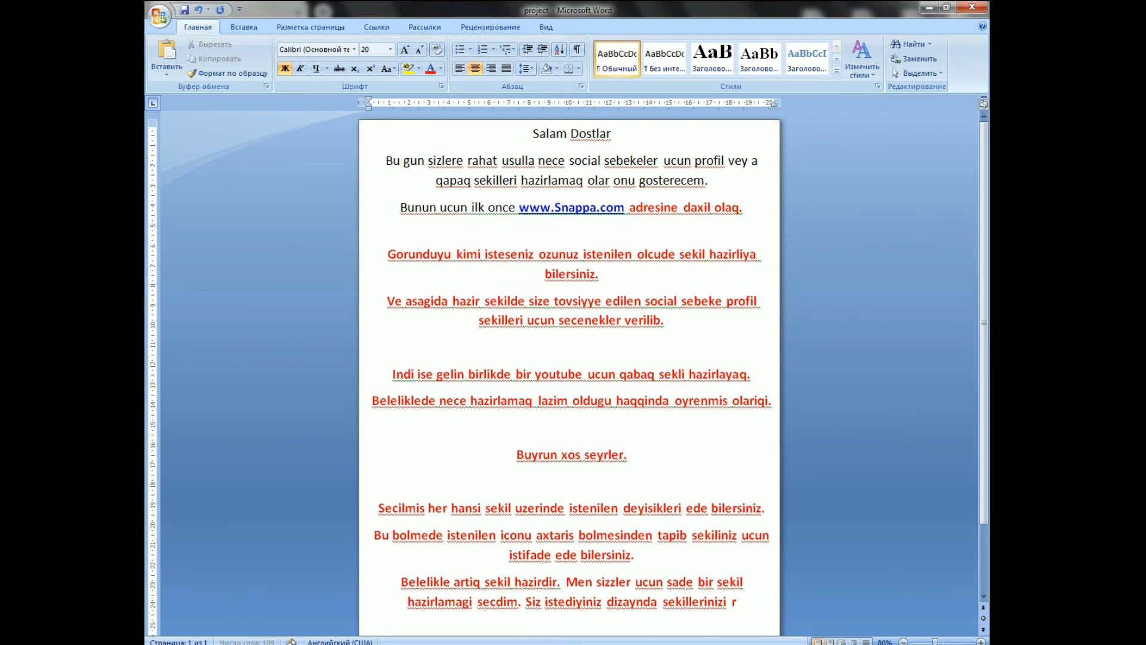
pyautogui.write('ahatliqla ')
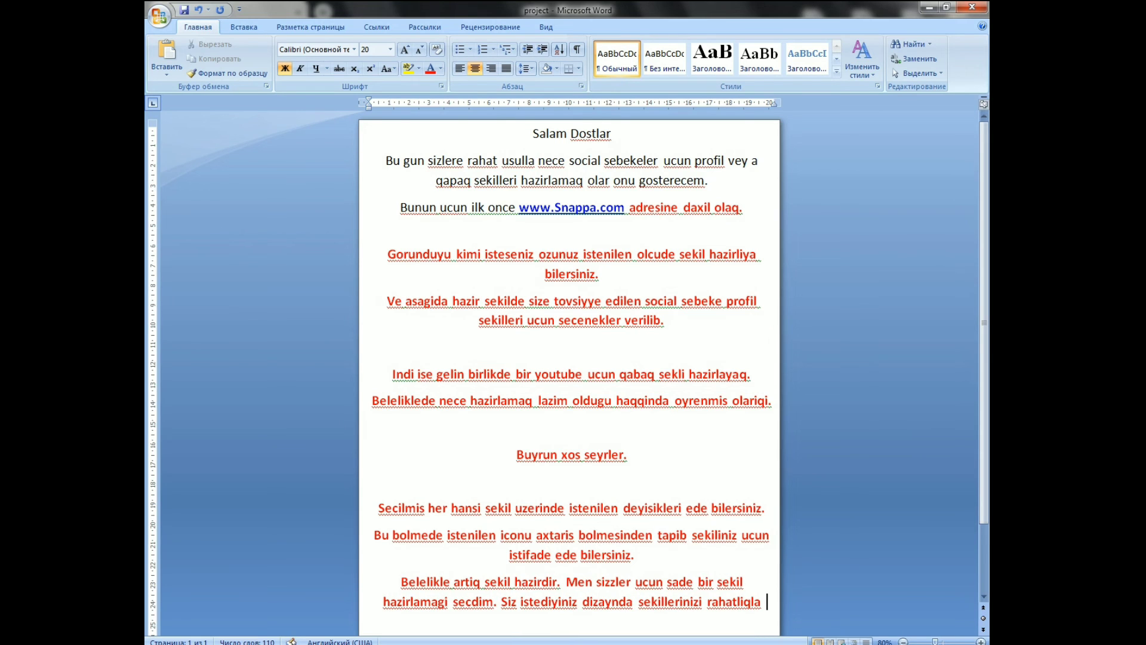
pyautogui.write('hazirla')
pyautogui.write('ya bilersini')
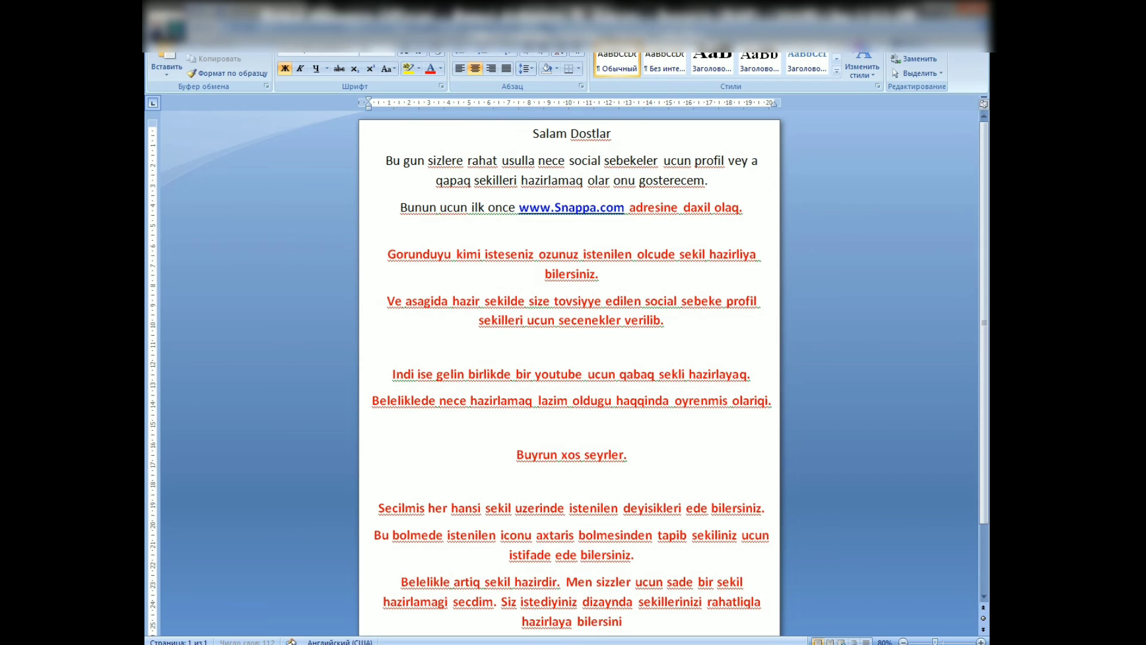
pyautogui.write('z.')
pyautogui.scroll(-1, 676, 541)
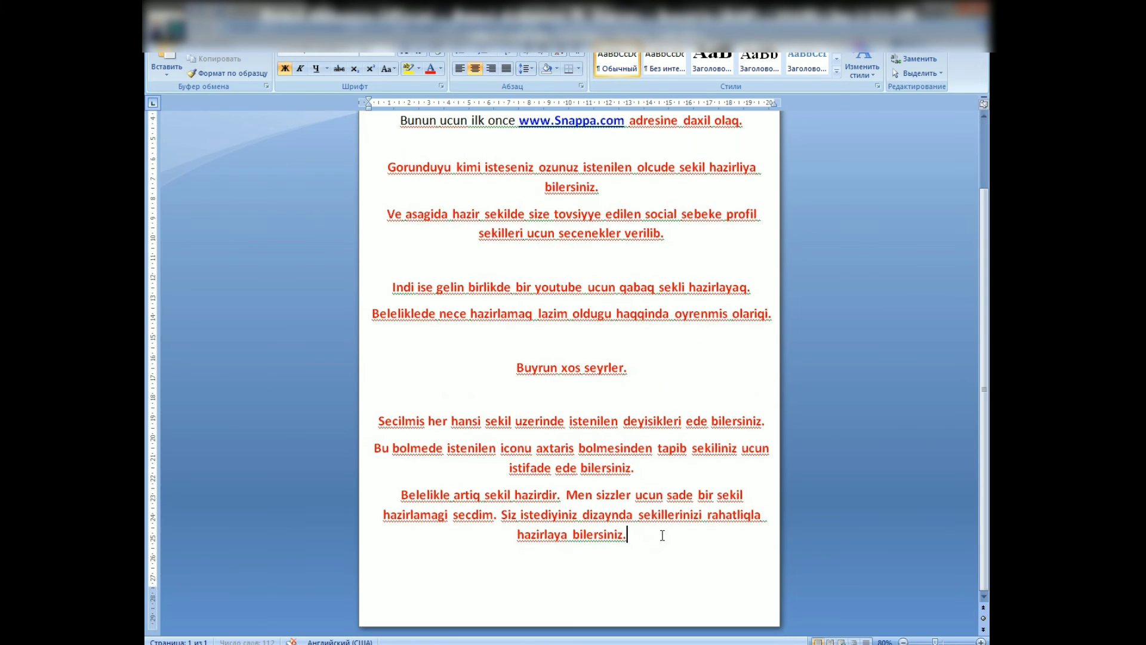
pyautogui.press('Return')
pyautogui.write('ha')
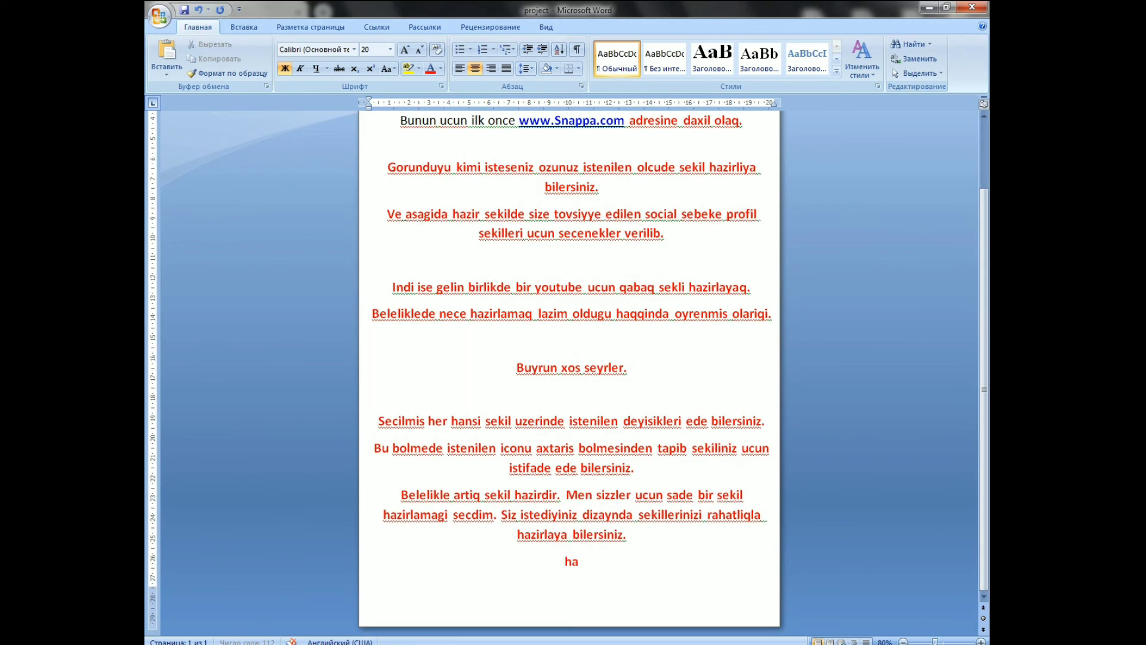
pyautogui.write('zirladiqdan s')
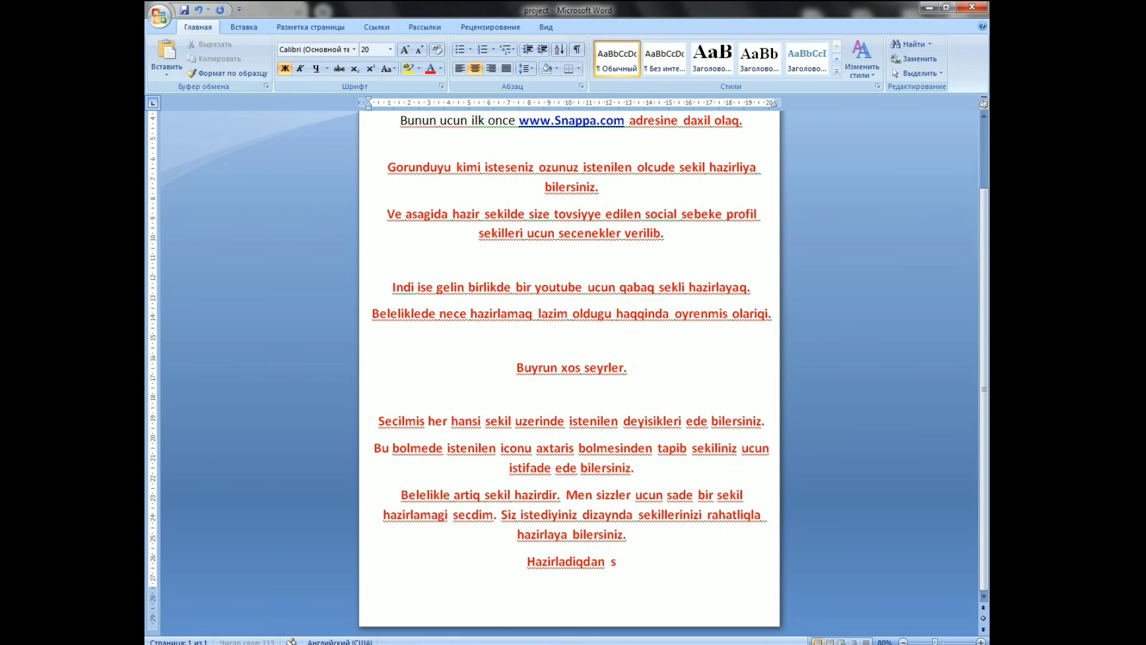
pyautogui.write('onra')
pyautogui.write(' sek')
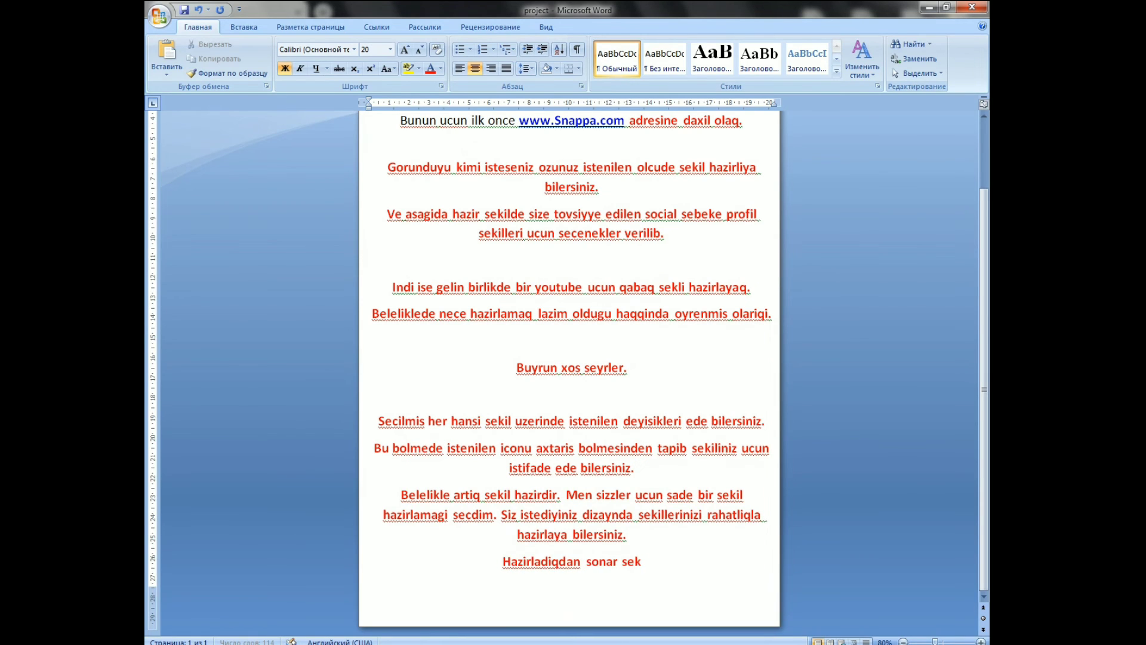
pyautogui.write('ili')
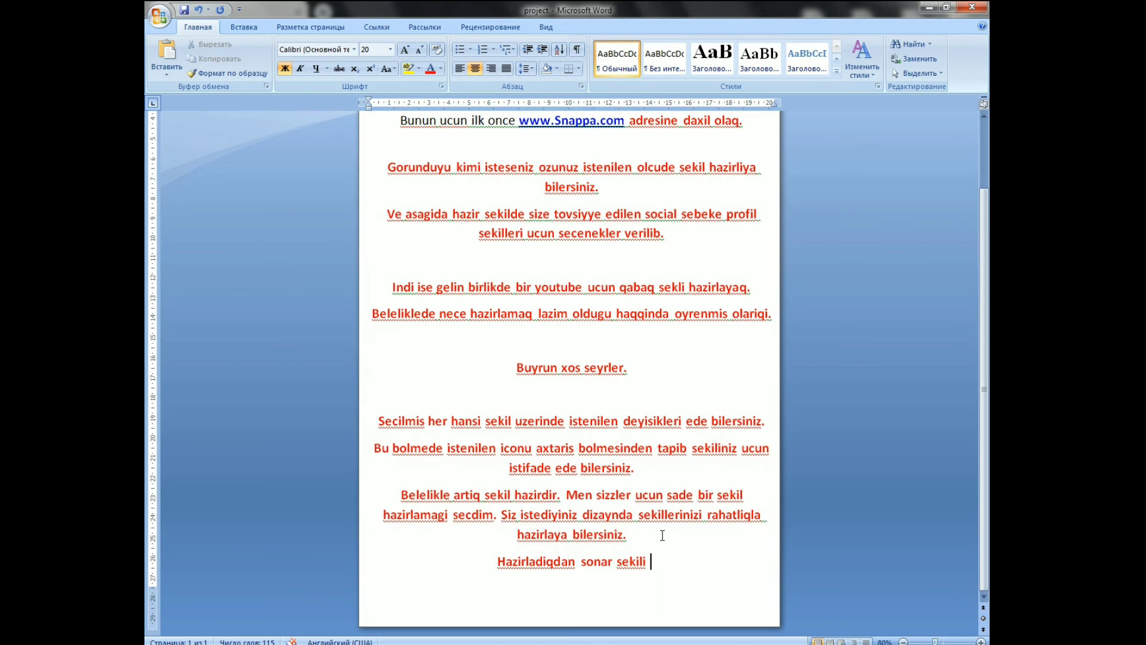
pyautogui.write('yuxari sag')
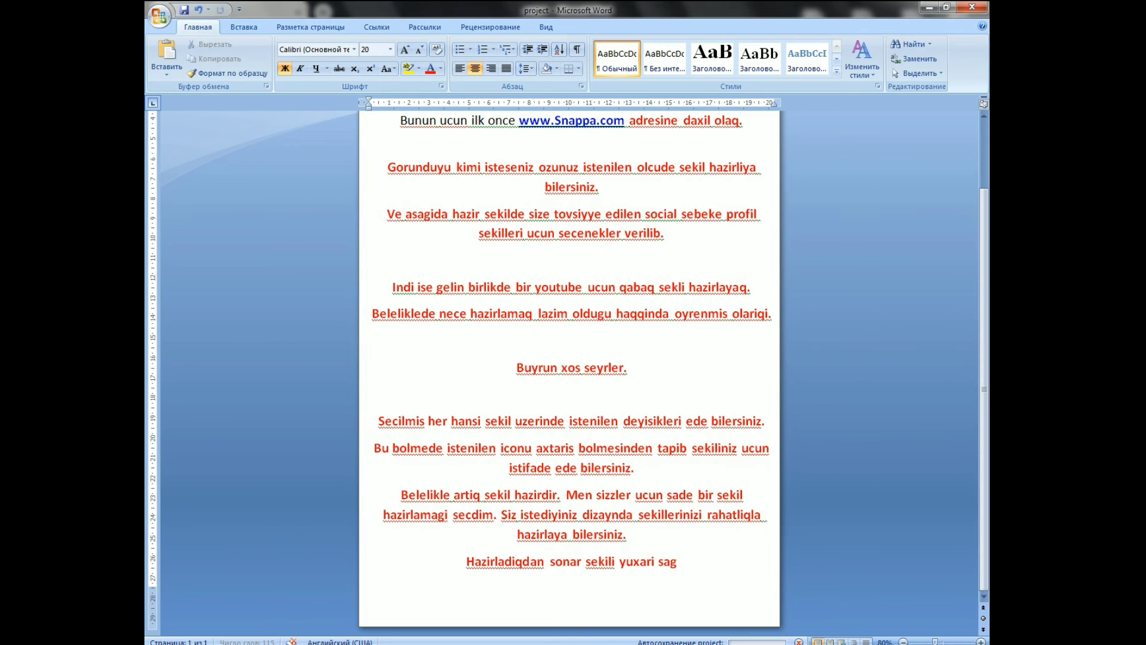
pyautogui.write(' kuncde yuklemek ucun')
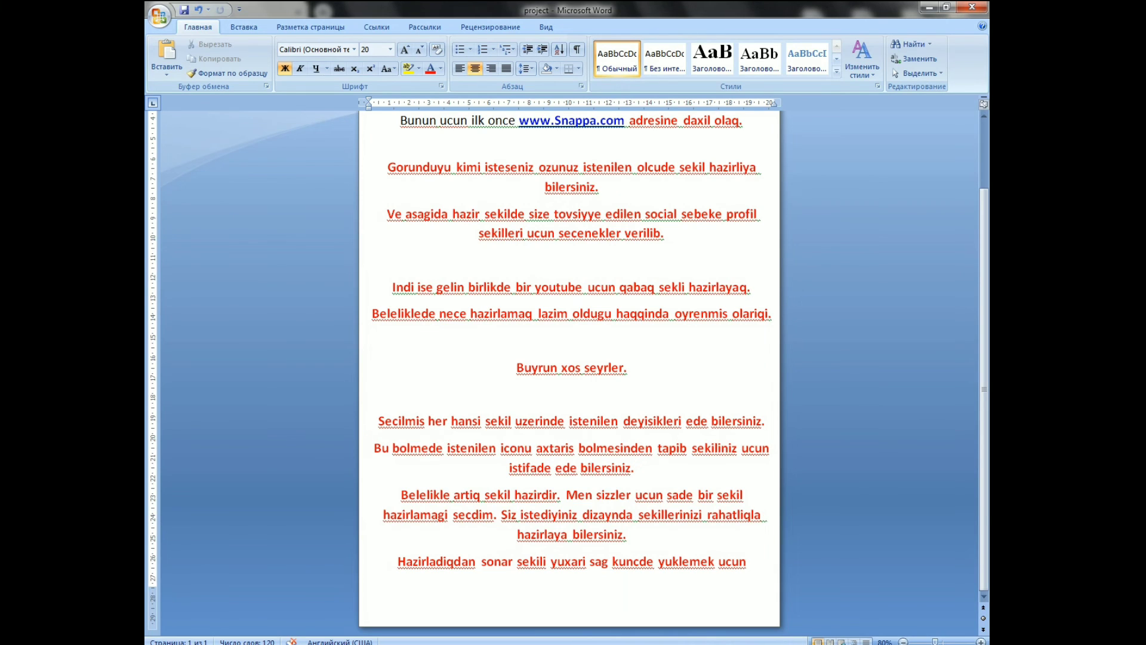
pyautogui.write(' bolm')
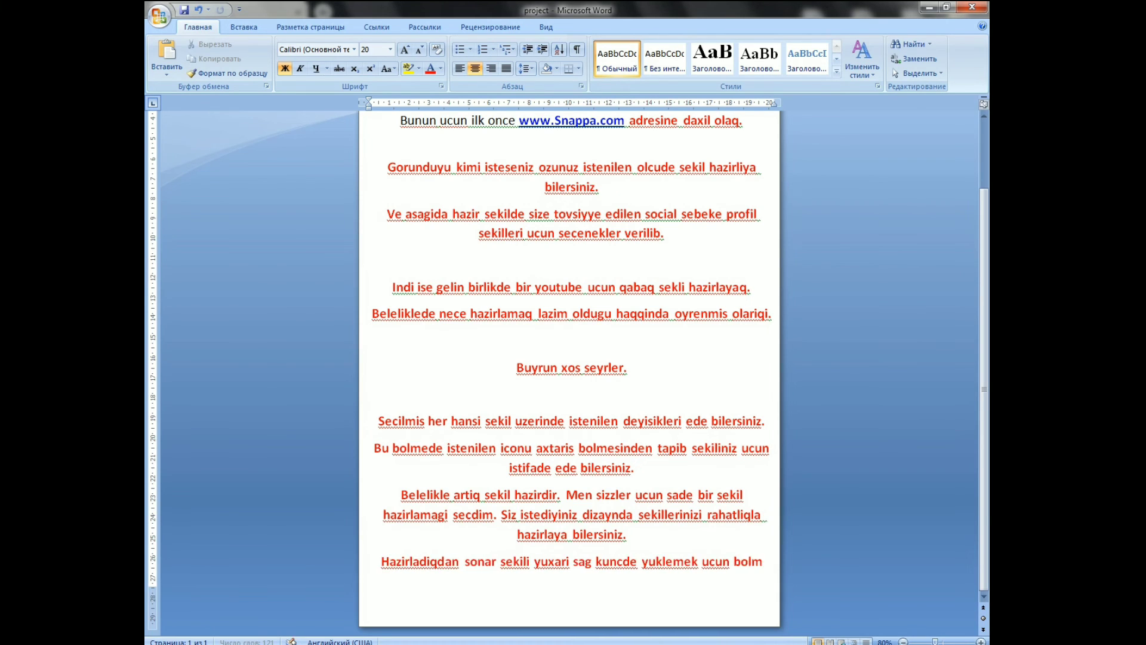
pyautogui.write('e var.')
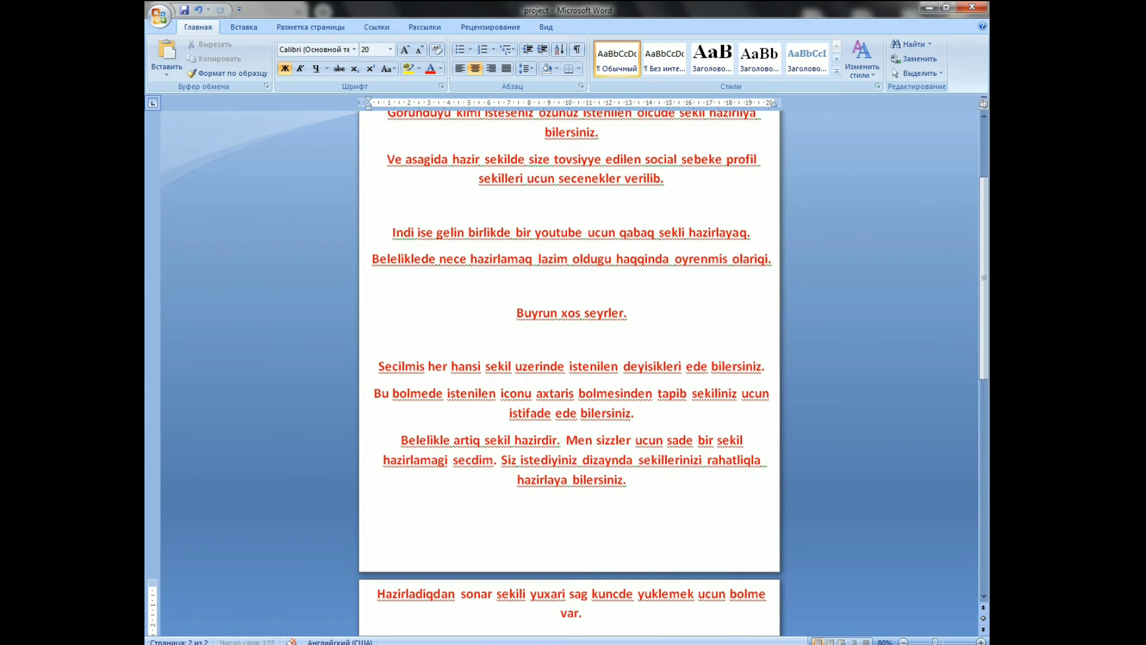
pyautogui.scroll(-3, 661, 534)
pyautogui.scroll(-1, 537, 567)
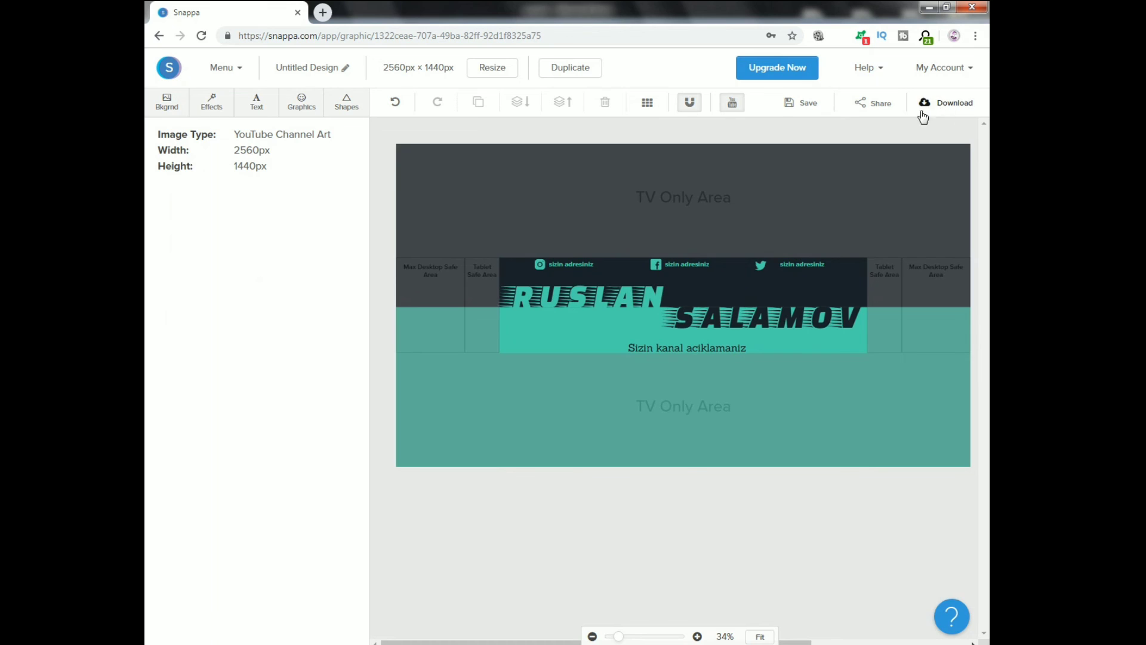
# - Download the banner as a web-optimized JPG and open Untitled Design (2).jpg to preview it
pyautogui.click(939, 108)
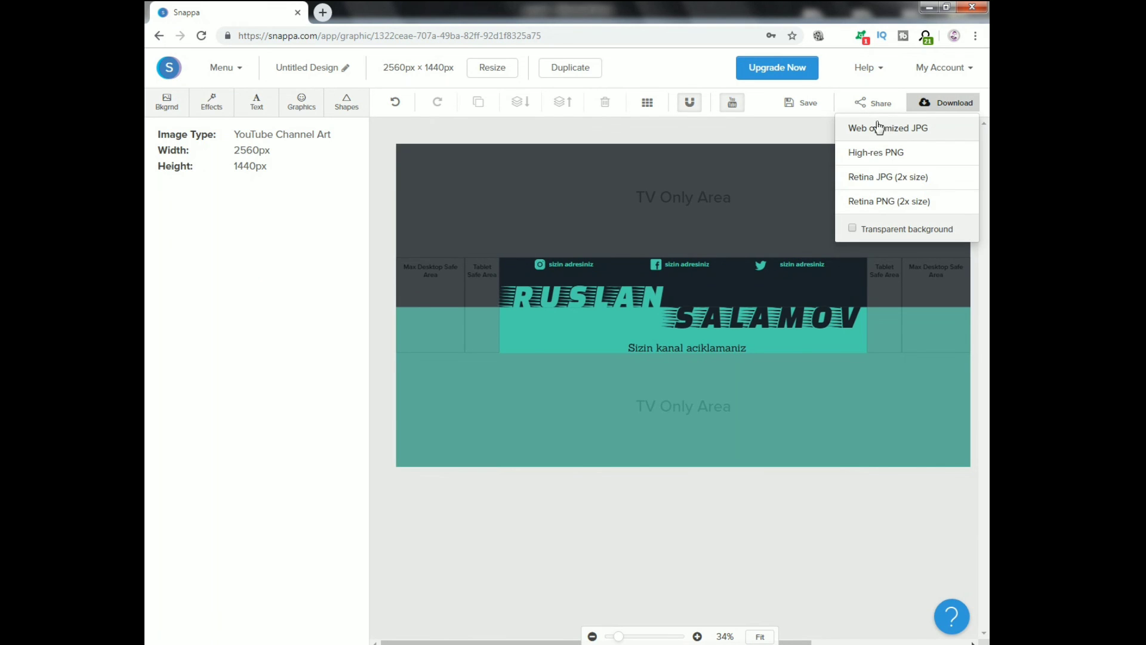
pyautogui.click(874, 178)
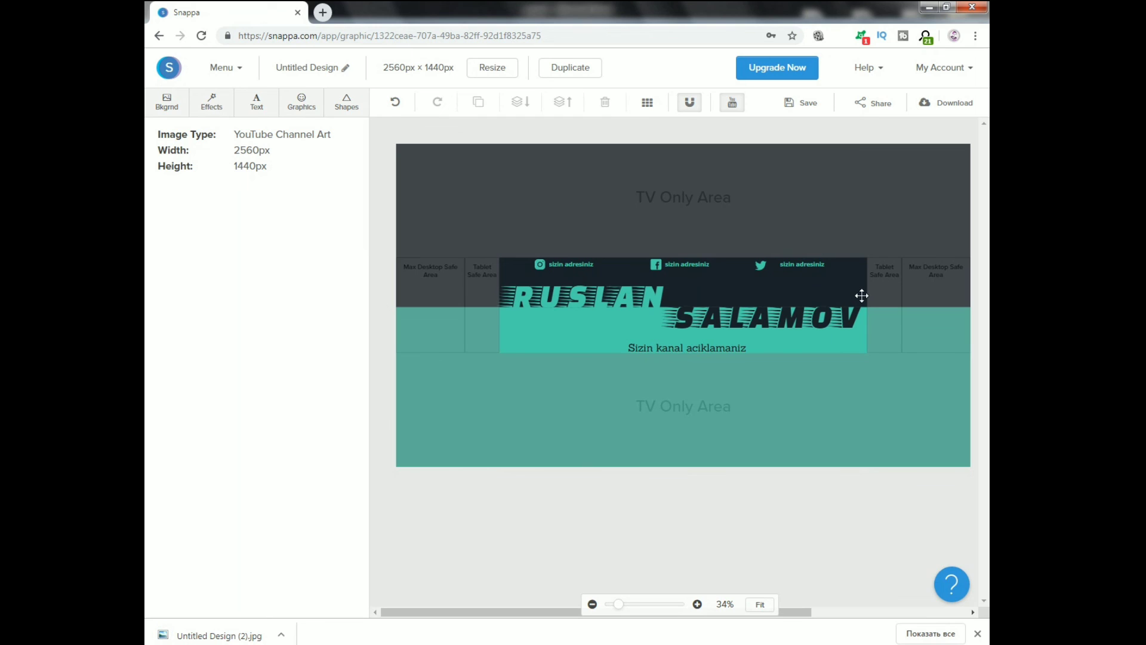
pyautogui.click(234, 637)
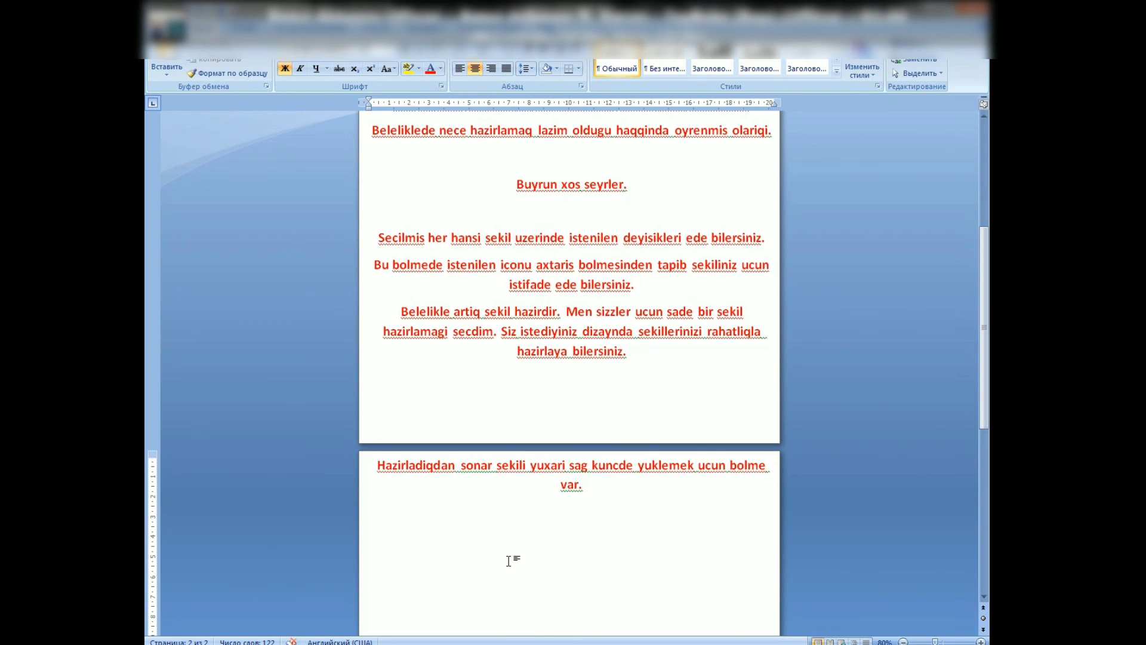
# - End the Word notes with the finished-banner sentence, the like-and-subscribe reminder, and 'tesekkurler' below
pyautogui.click(571, 537)
pyautogui.write('ar')
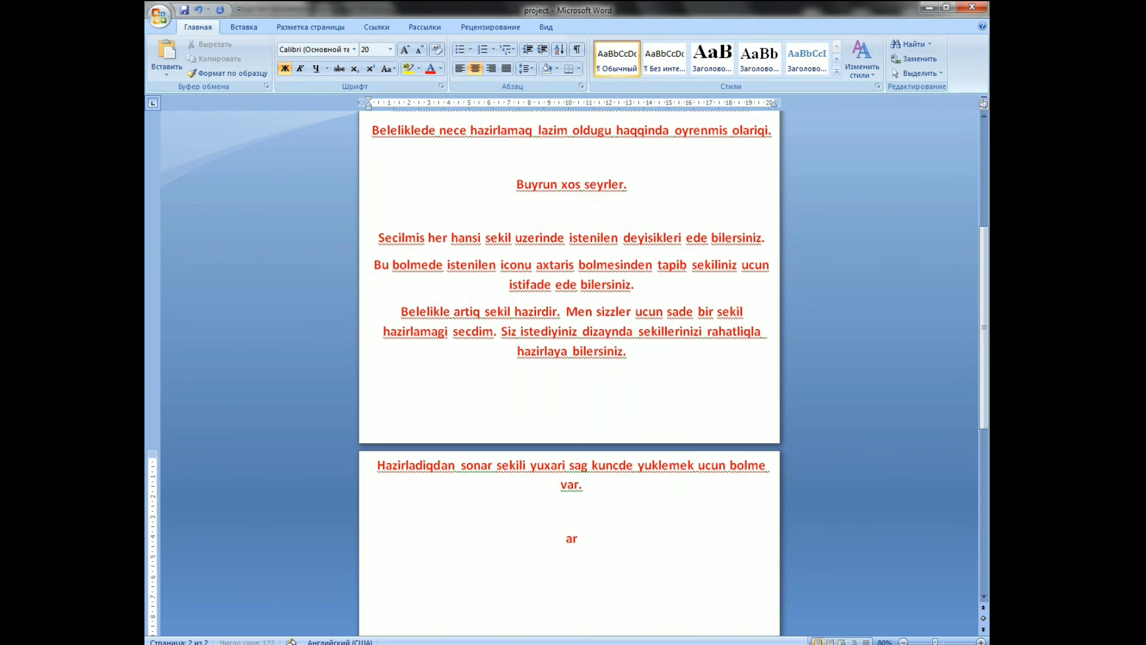
pyautogui.write('tiq')
pyautogui.write(' youtube ')
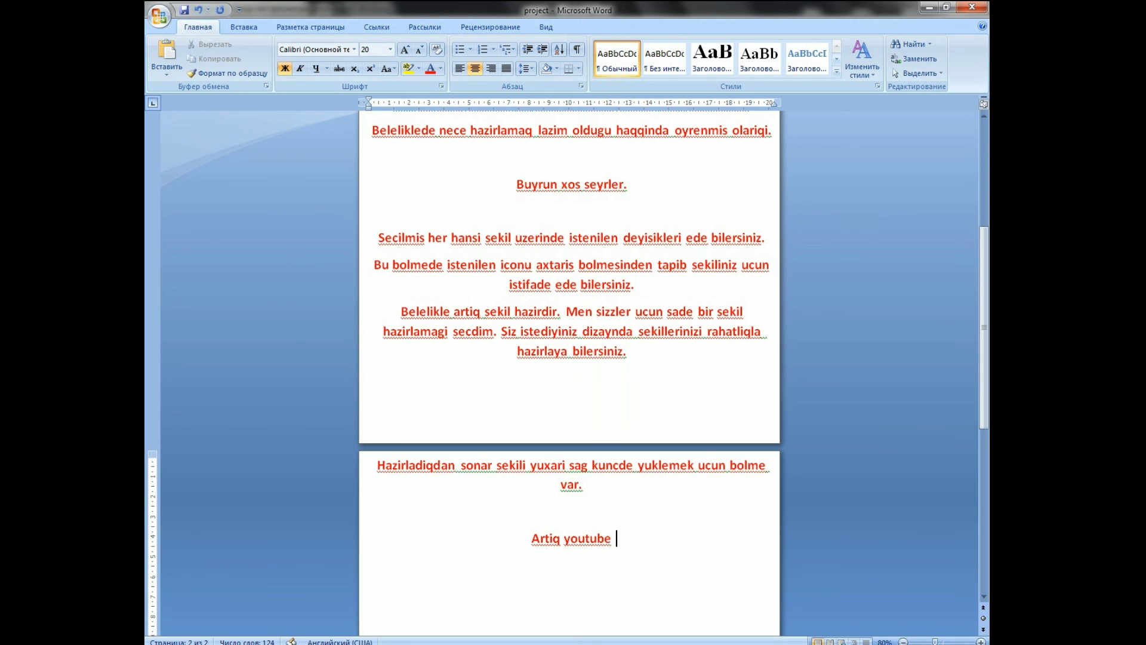
pyautogui.write('qapaq sekli')
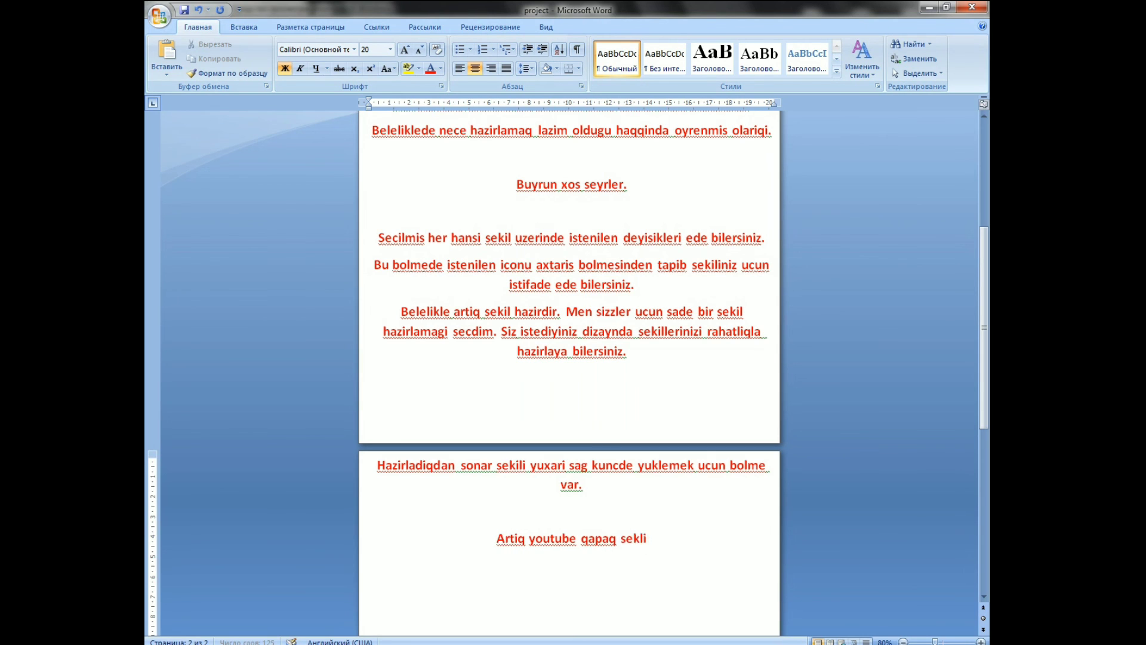
pyautogui.write('miz hazirdir')
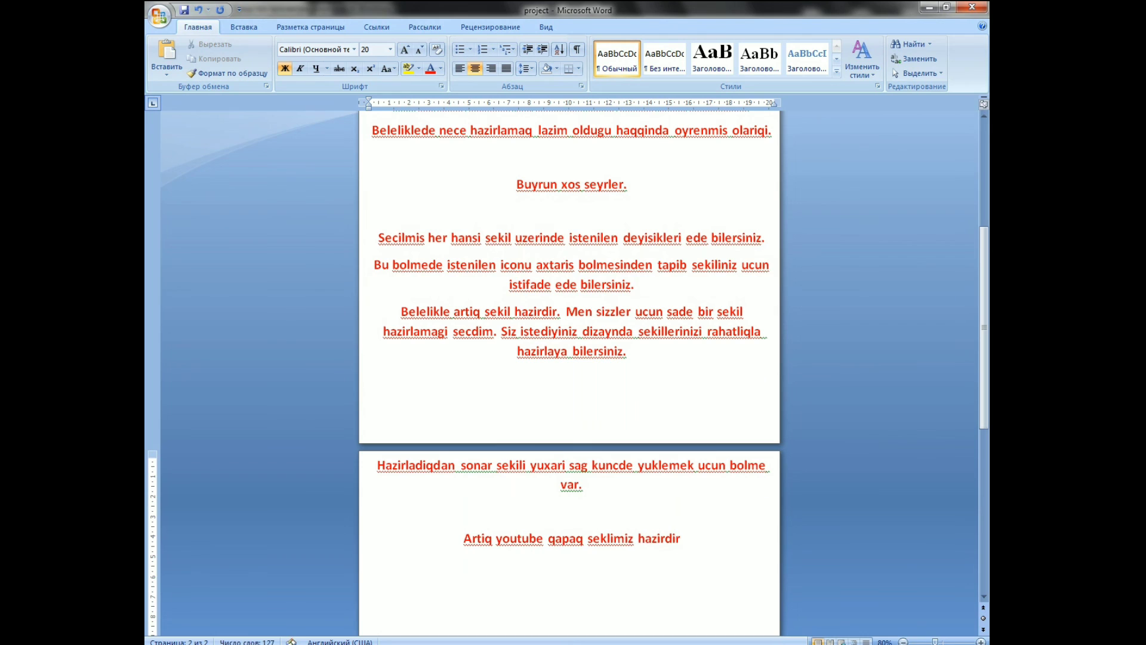
pyautogui.write('.')
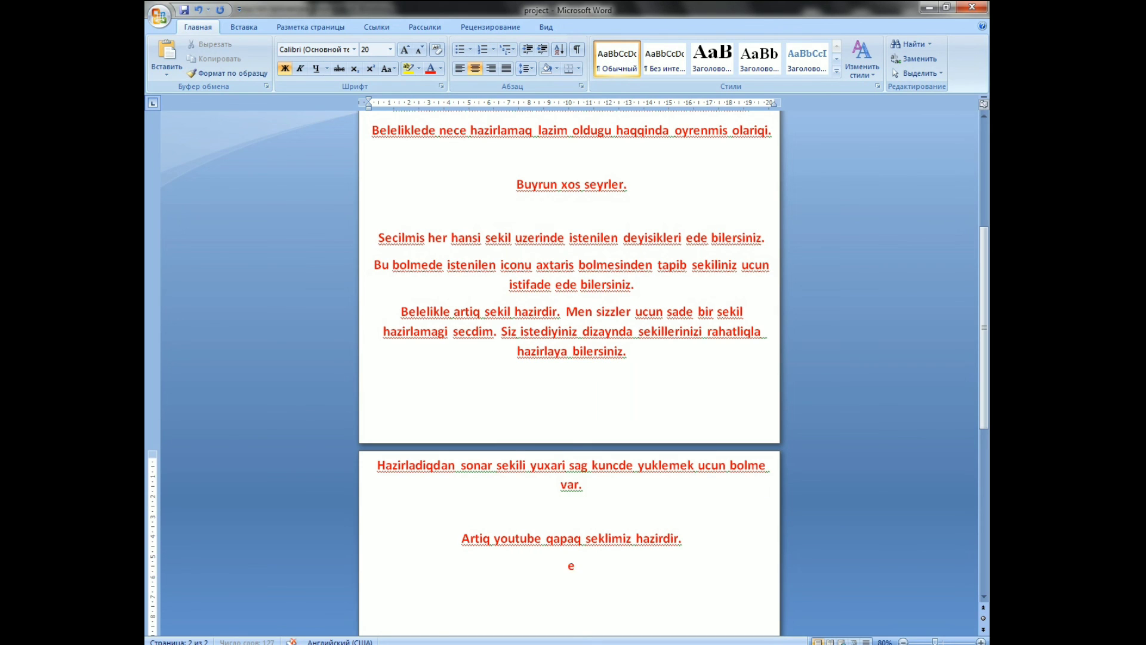
pyautogui.write('beyendi')
pyautogui.write('nizse v')
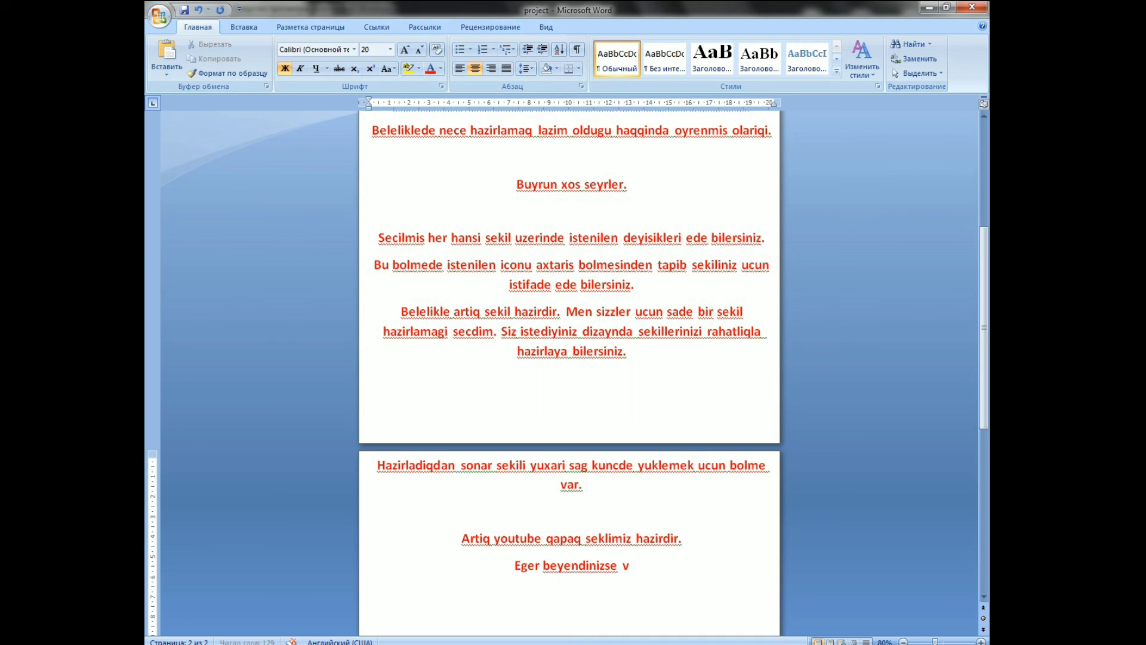
pyautogui.write('ideonu')
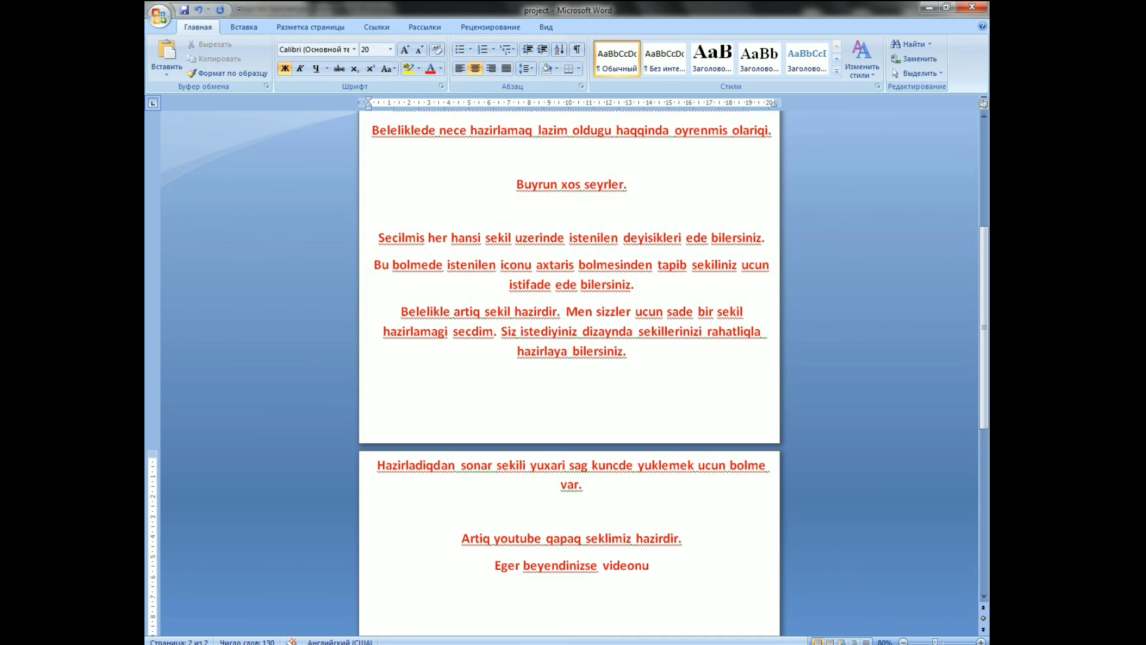
pyautogui.write(' beyen')
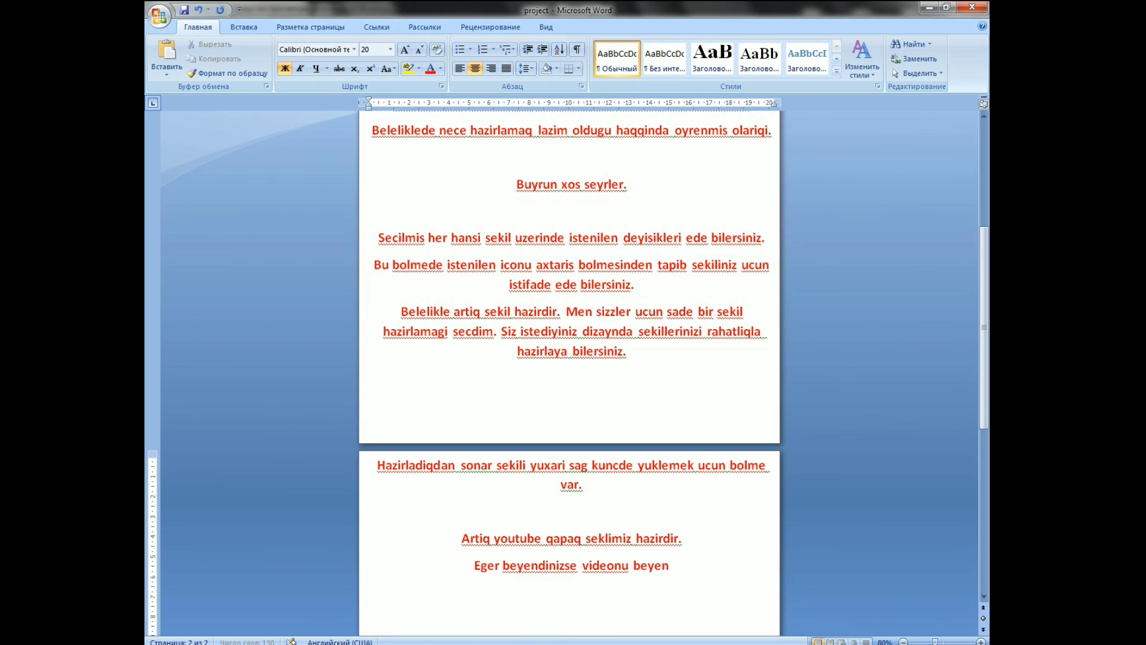
pyautogui.write('meyi ve ab')
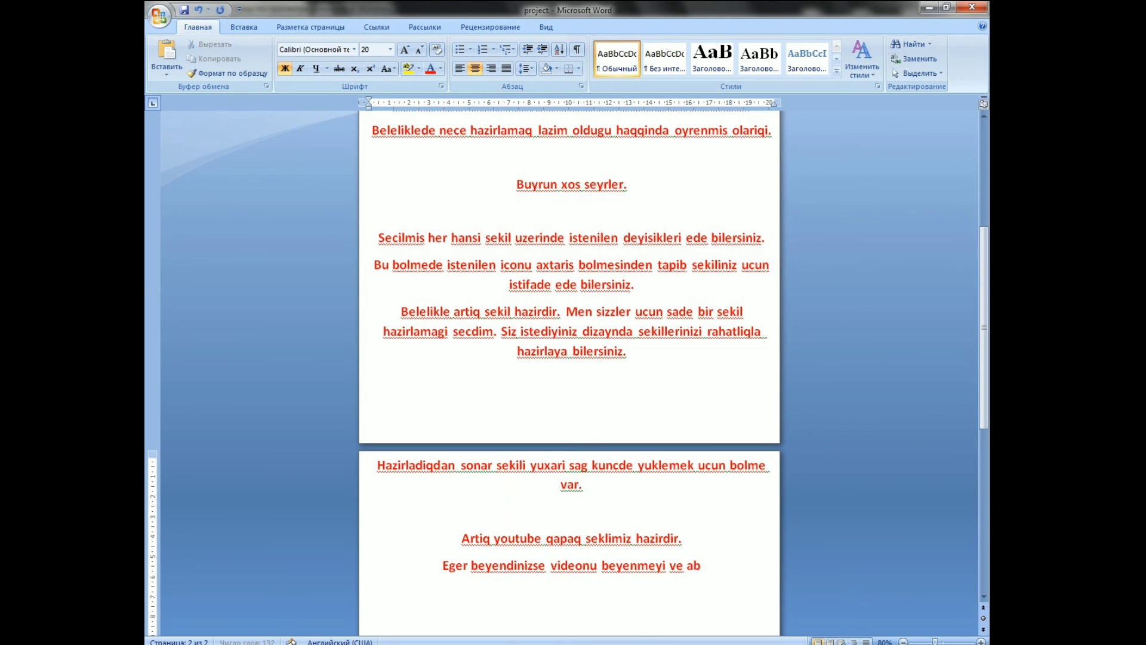
pyautogui.write('one olmag')
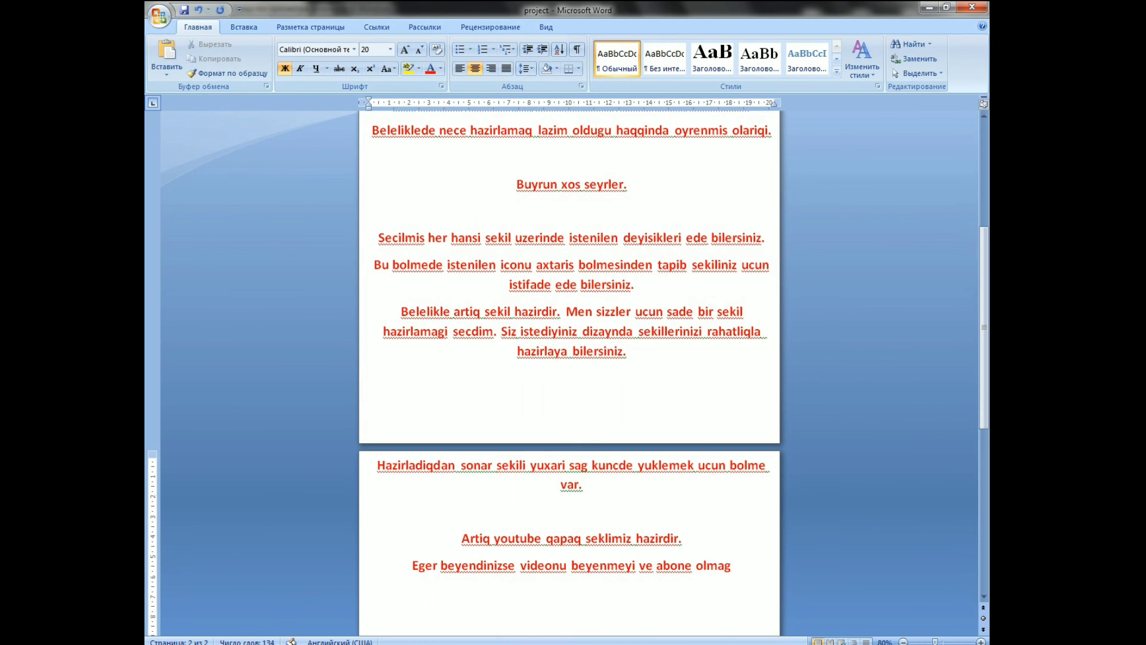
pyautogui.write('i unutmayi')
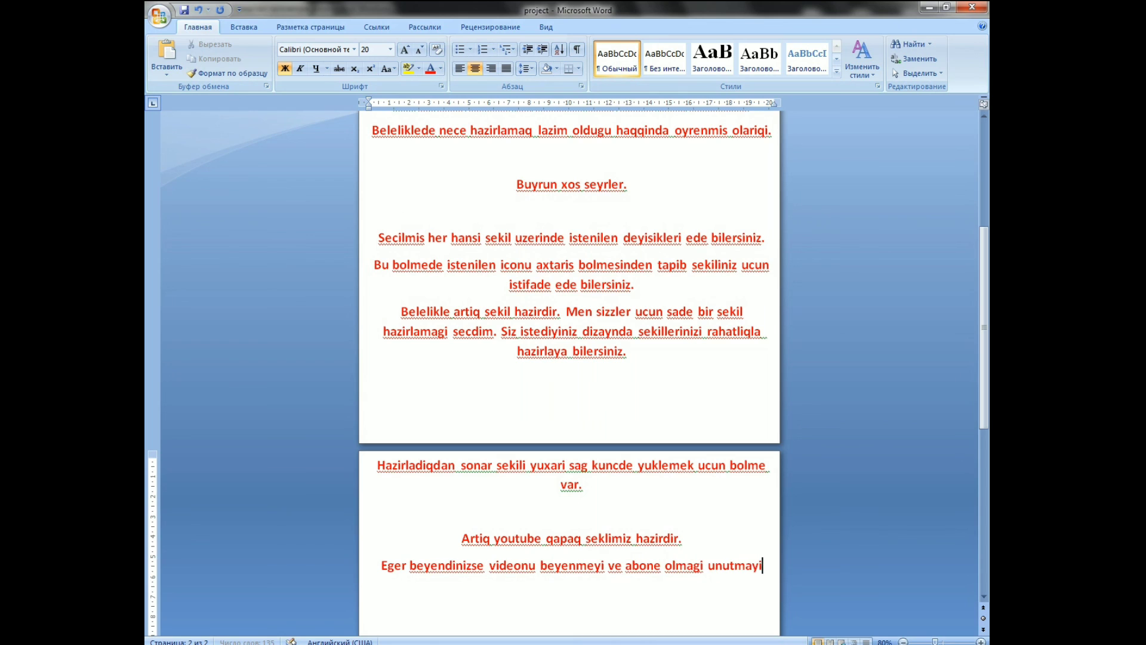
pyautogui.write('n')
pyautogui.press('Return')
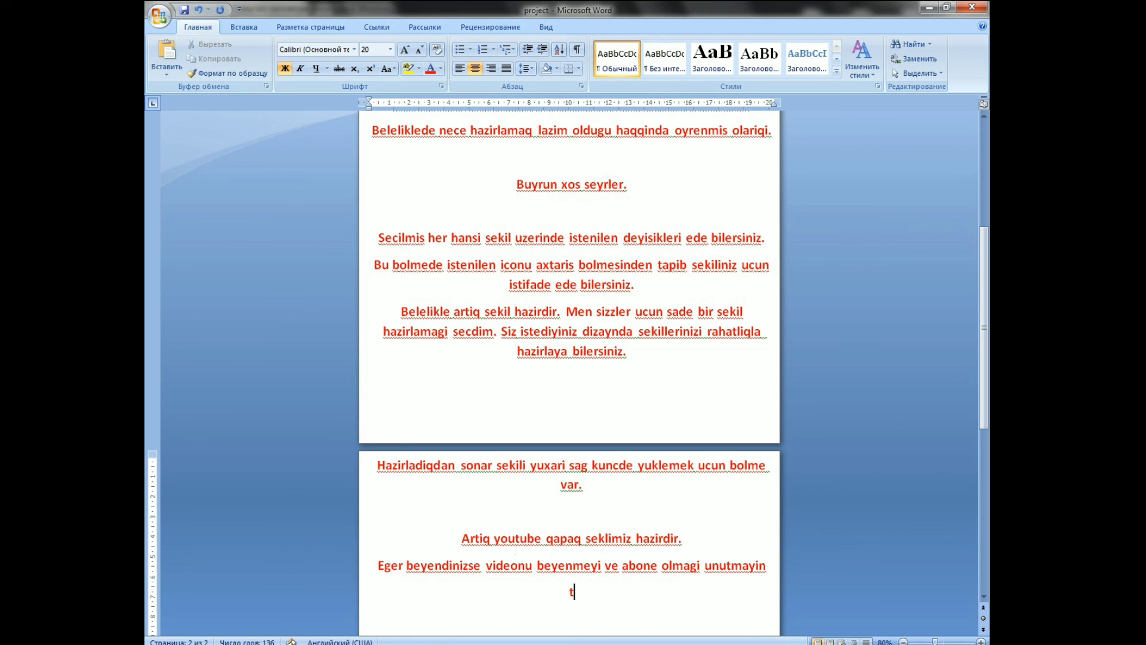
pyautogui.write('tesekkurler')
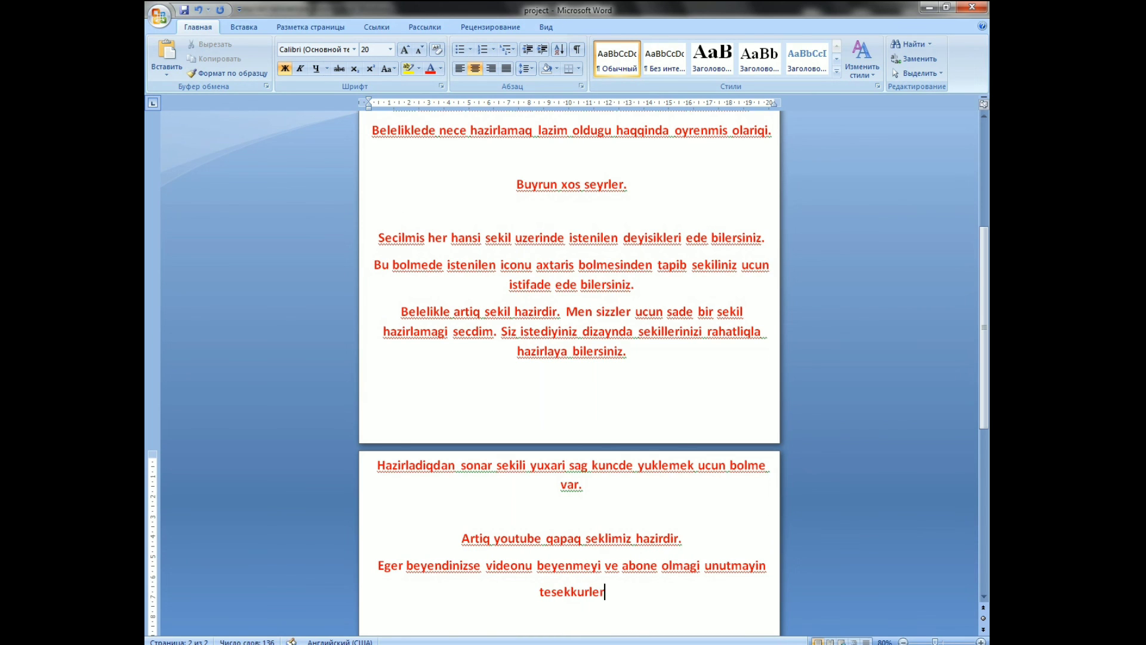